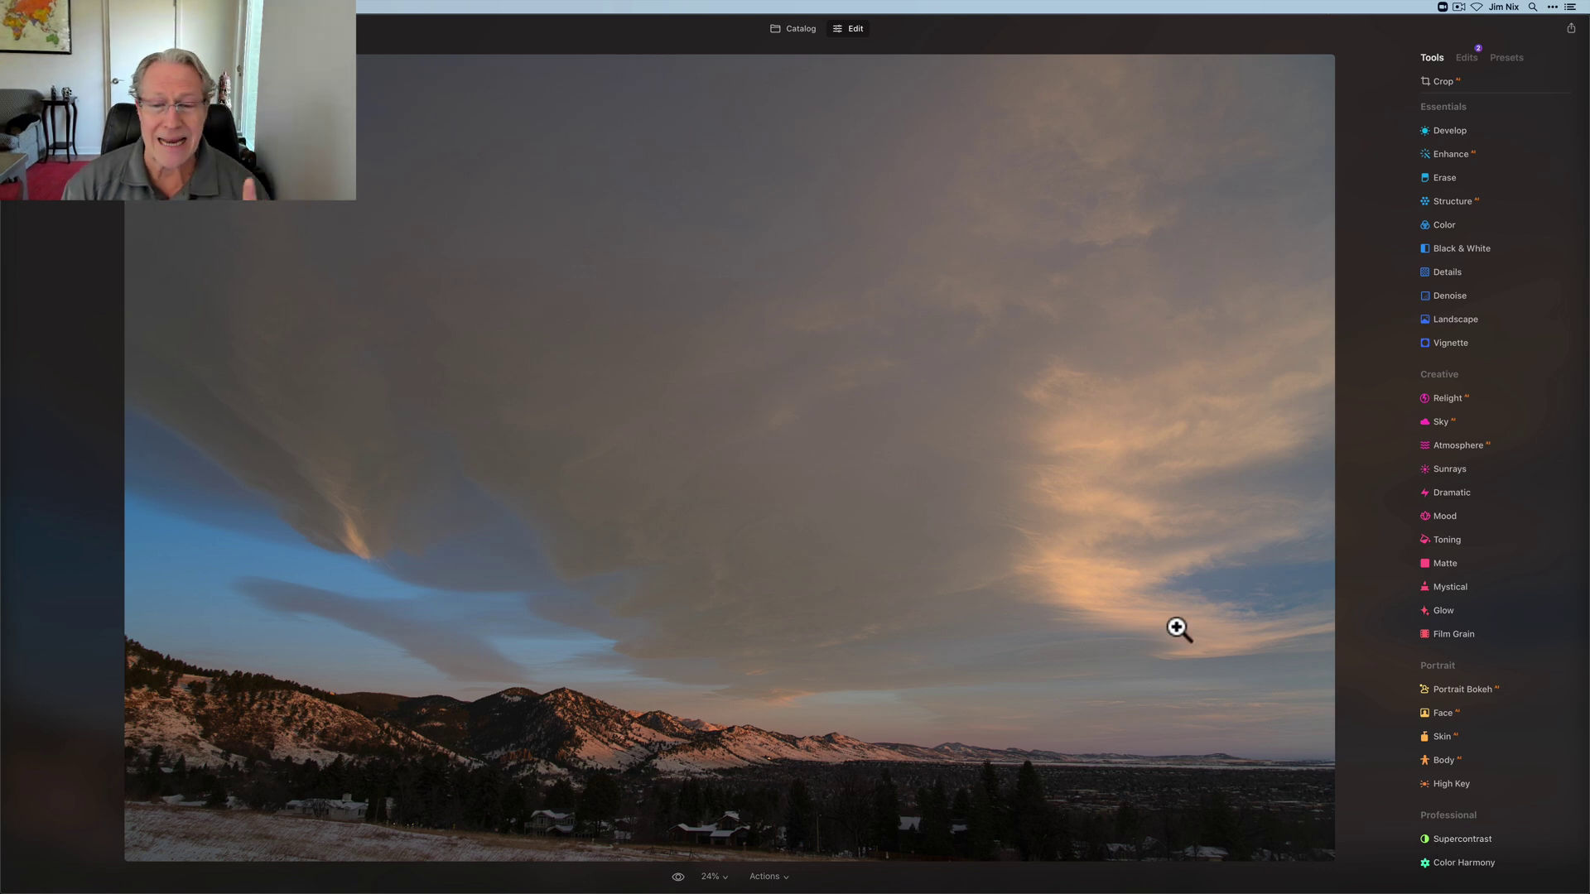
Show the applied edits, collapse the Erase settings and return to the Tools list
left_click(1470, 58)
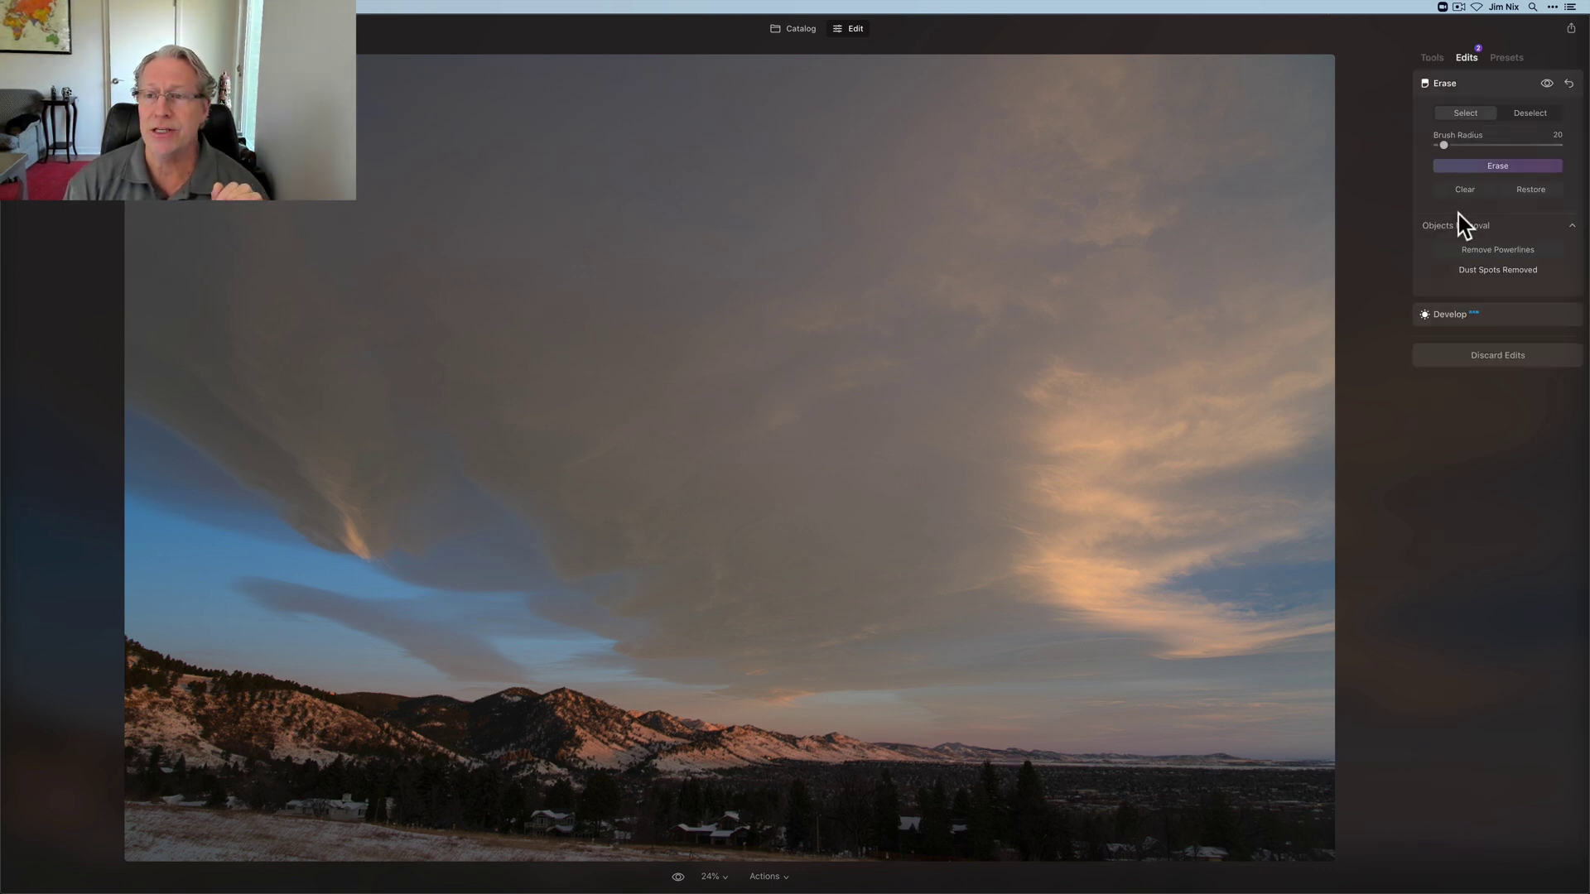
left_click(1469, 87)
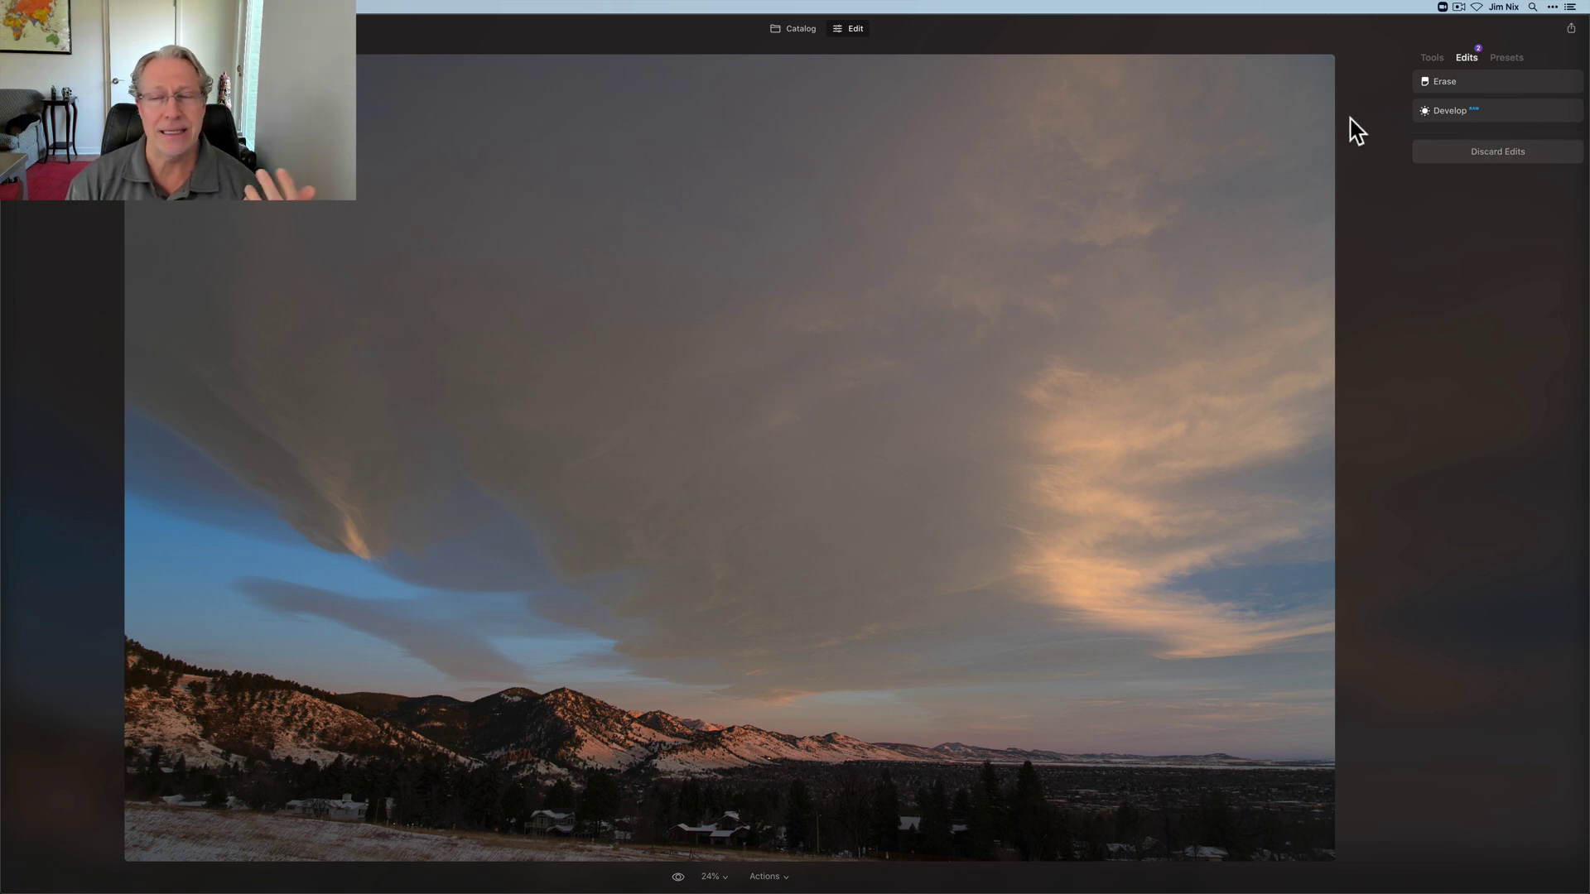
left_click(1433, 58)
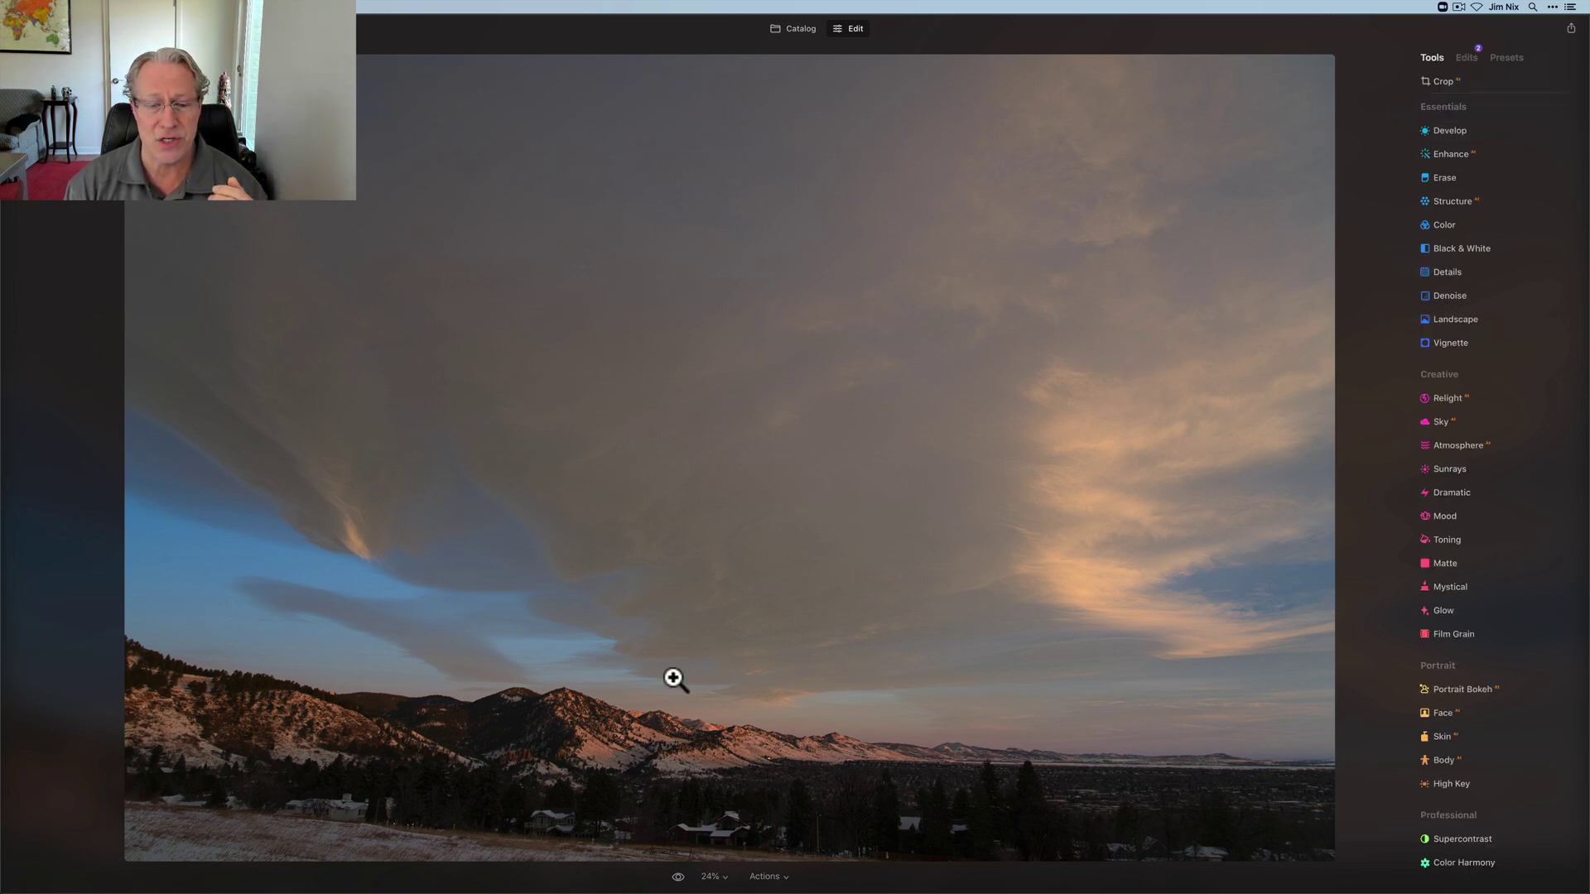
Compare the edited sunset photo against the unedited original, then restore the edited view
mouse_move(675, 885)
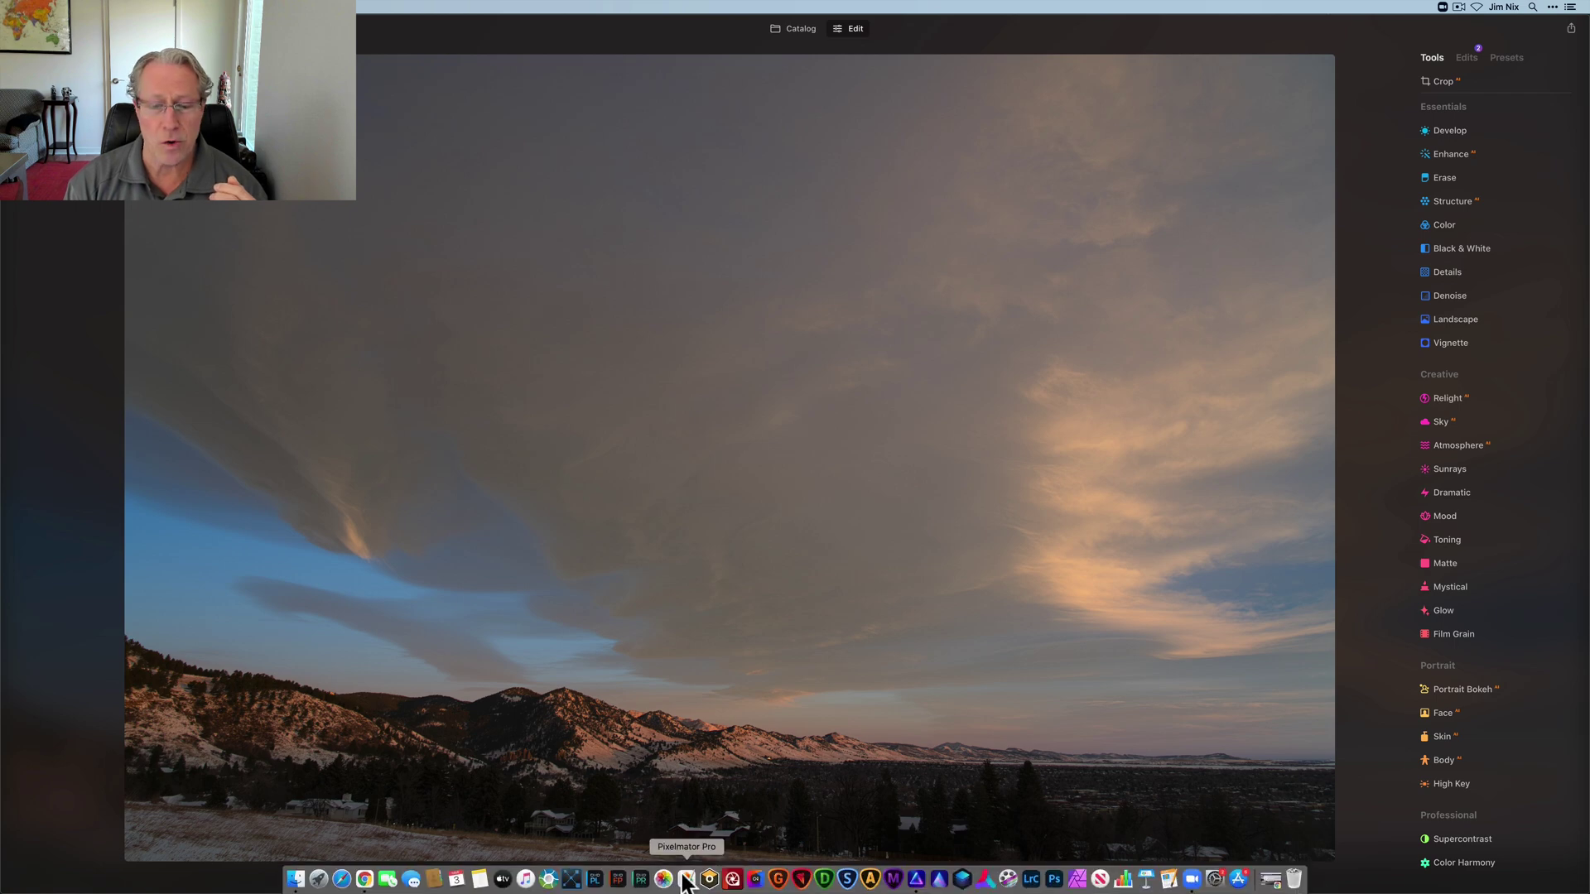
left_click(679, 877)
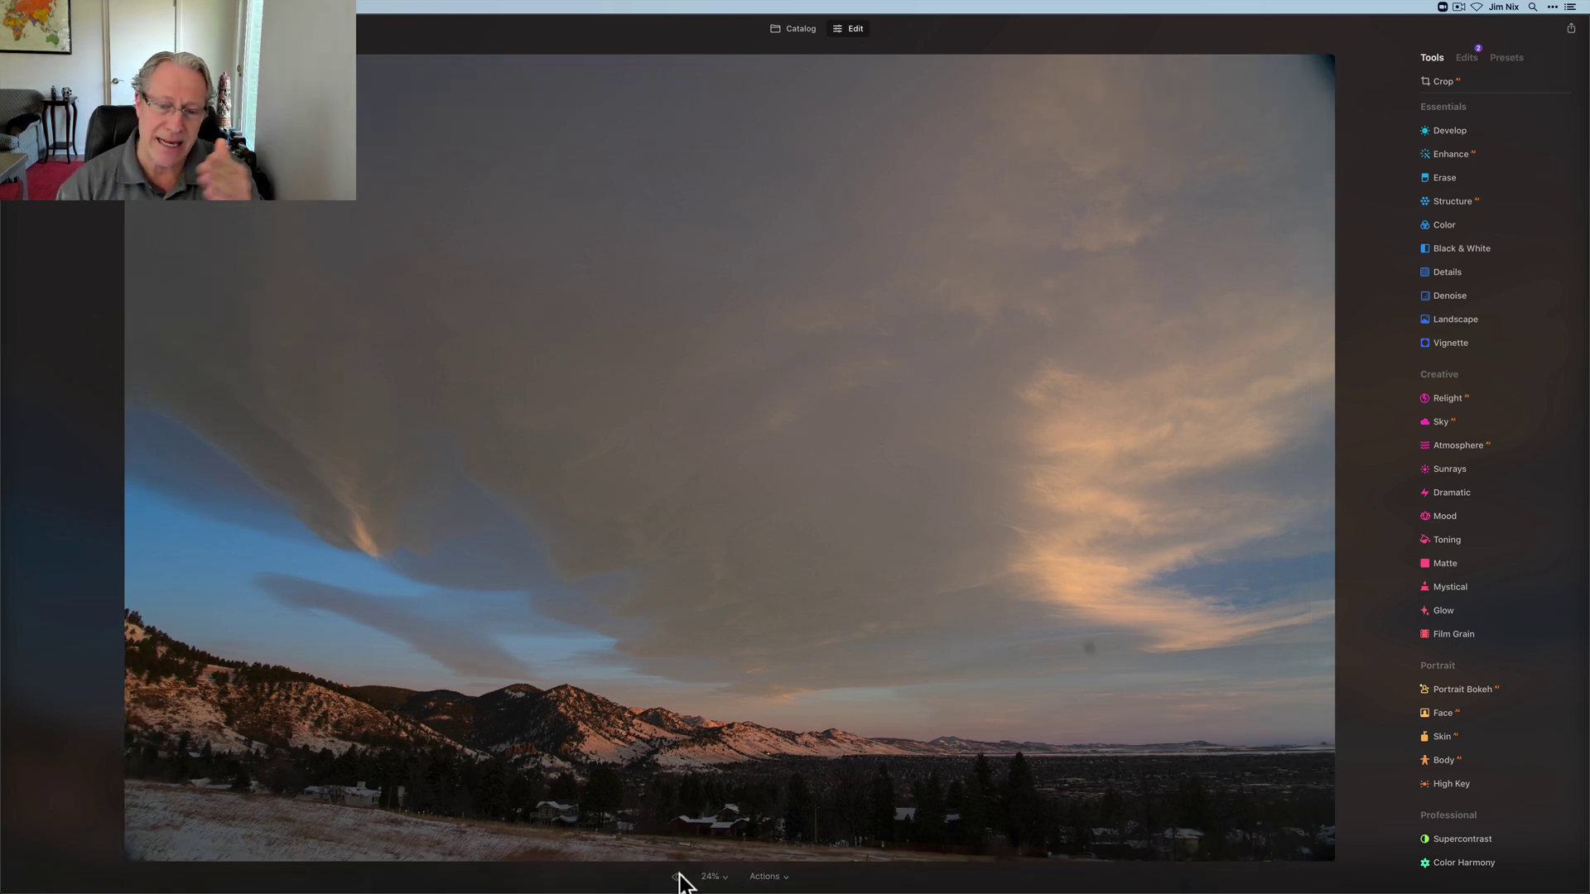
left_click(679, 877)
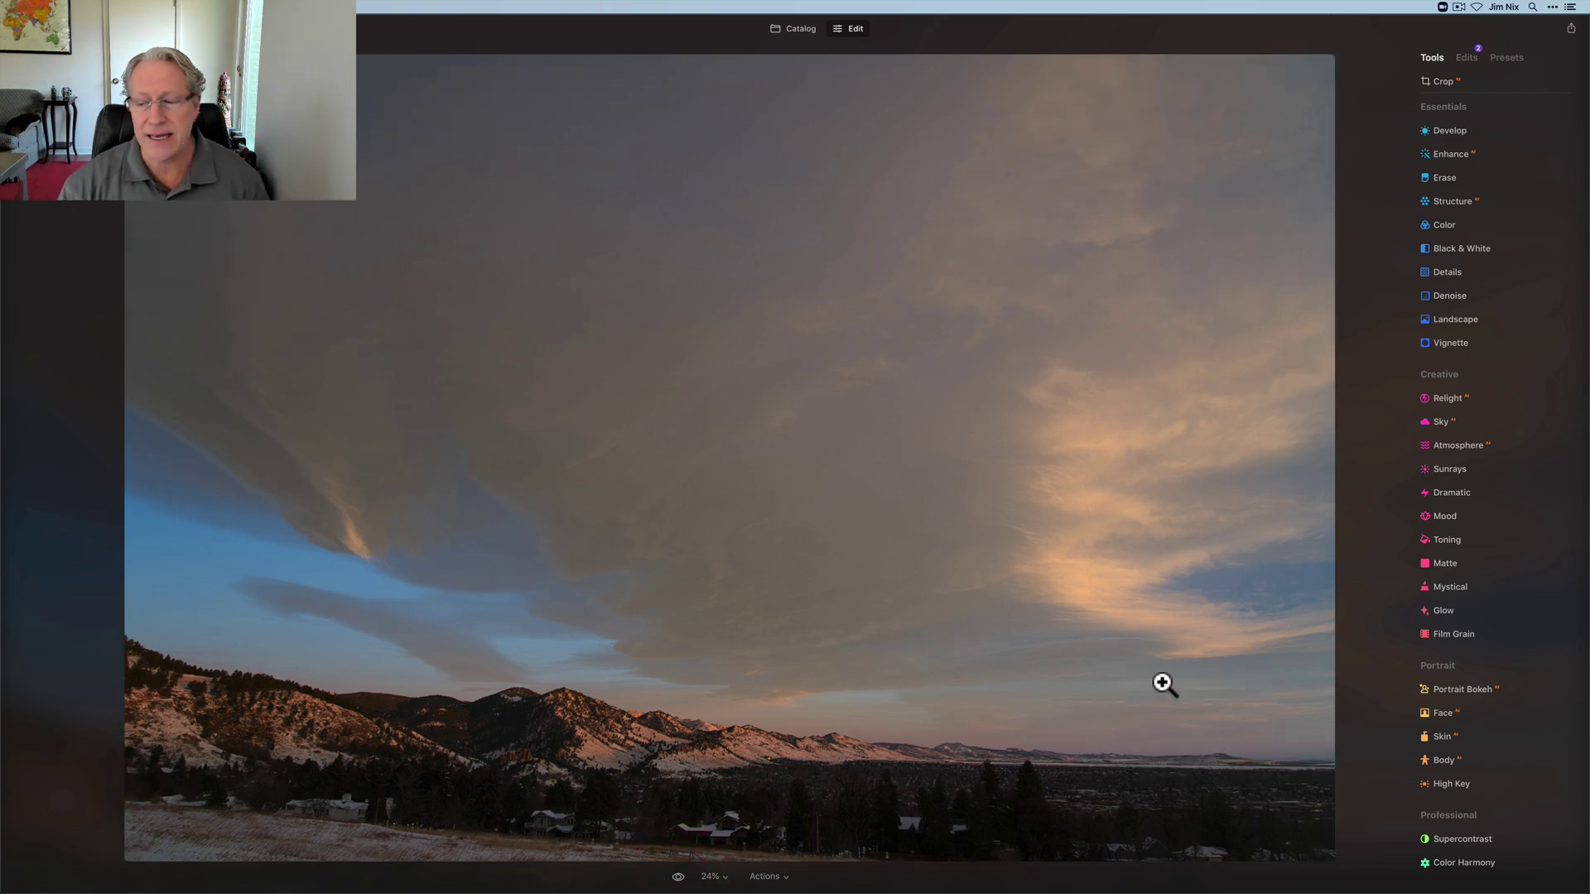
Open Supercontrast and set Highlights Contrast 42, Midtones Contrast 45 and Shadows Contrast 41
left_click(1486, 843)
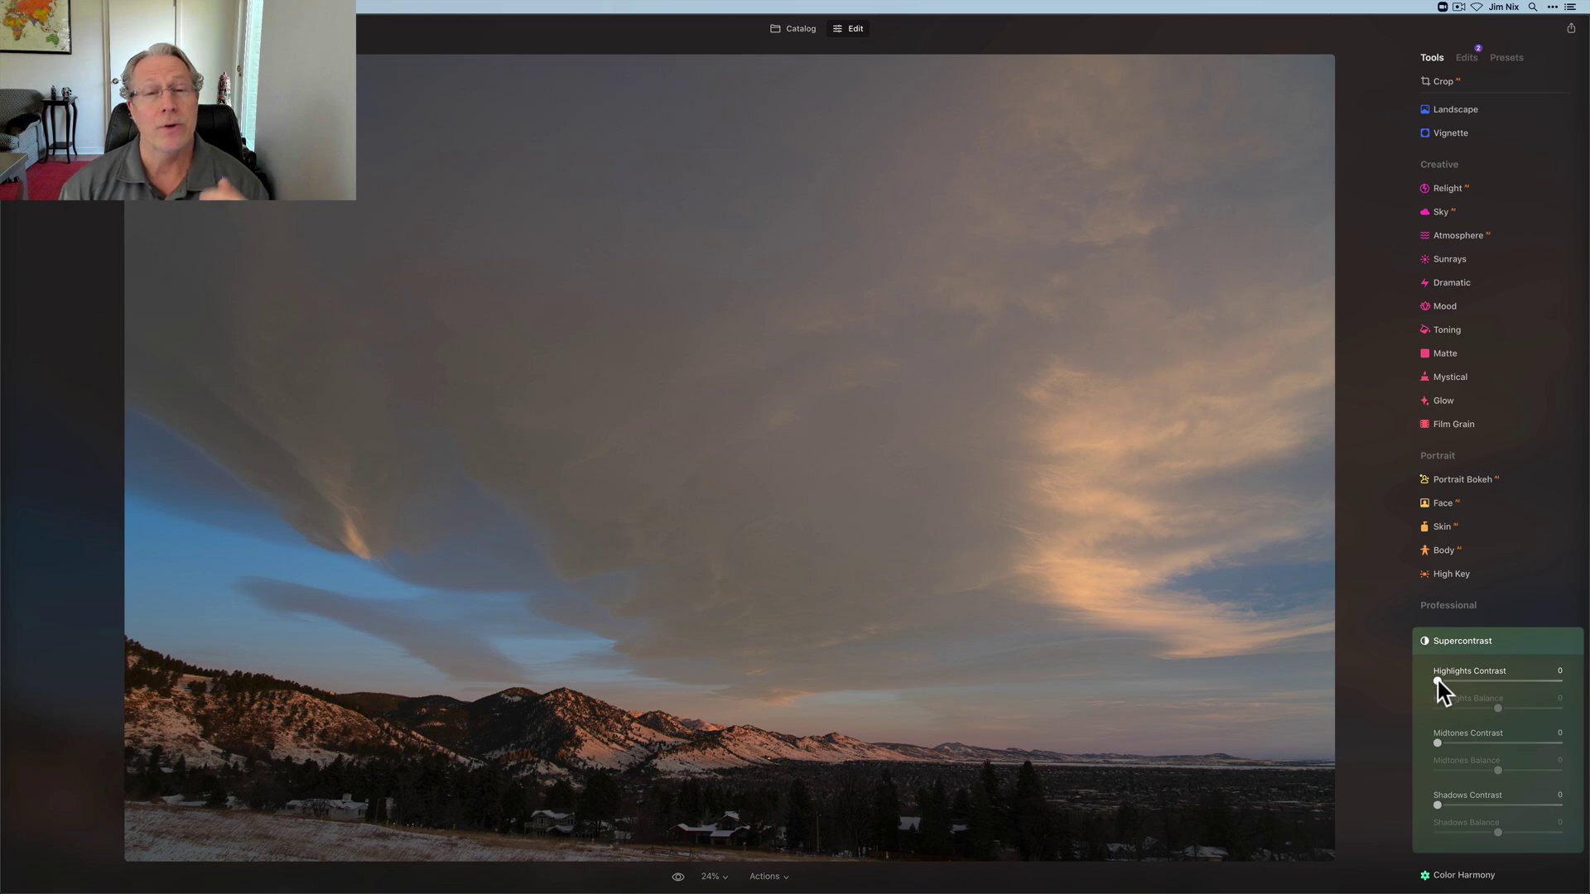
left_click_drag(1438, 681, 1490, 680)
left_click_drag(1438, 743, 1492, 743)
left_click_drag(1438, 805, 1489, 806)
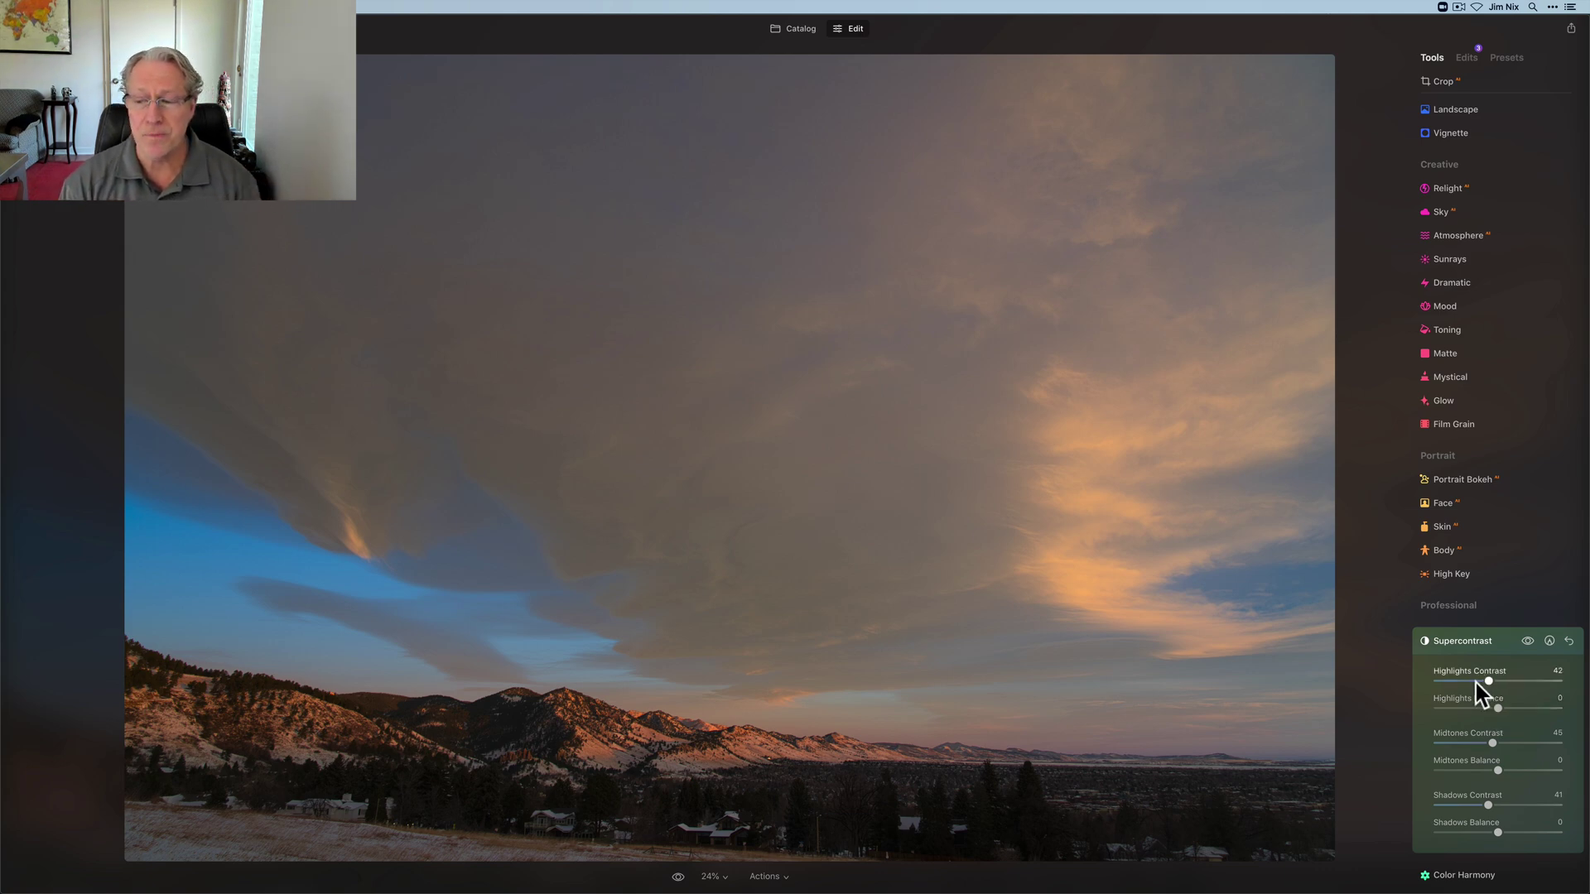
Zero Midtones and Shadows Contrast, set Highlights Contrast 49 and Highlights Balance -100, then compare
double_click(1493, 743)
double_click(1487, 805)
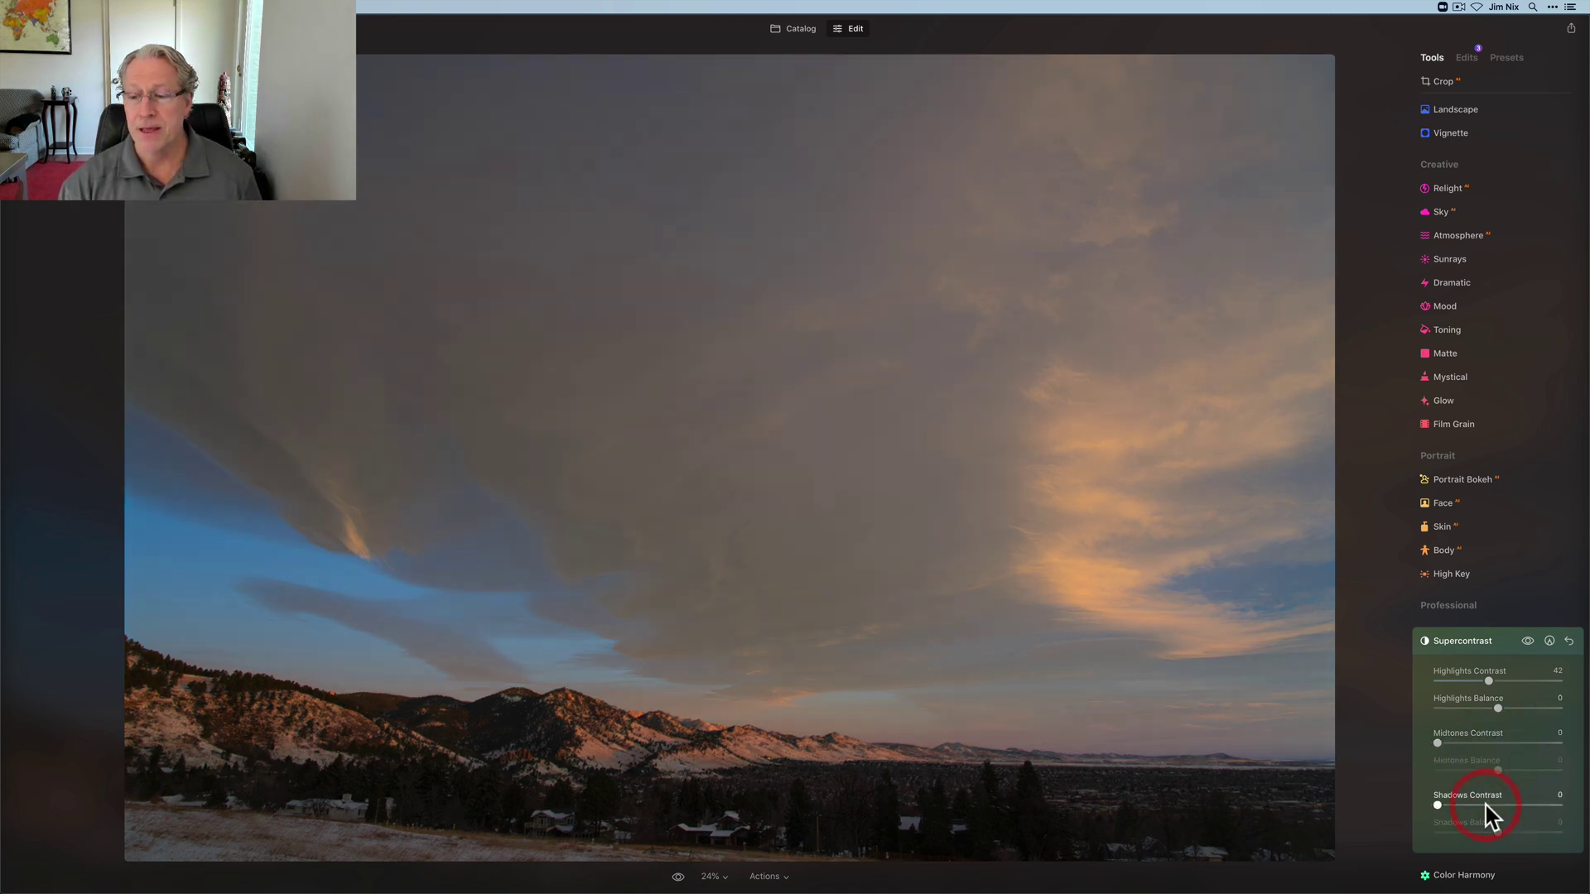
left_click_drag(1489, 681, 1570, 678)
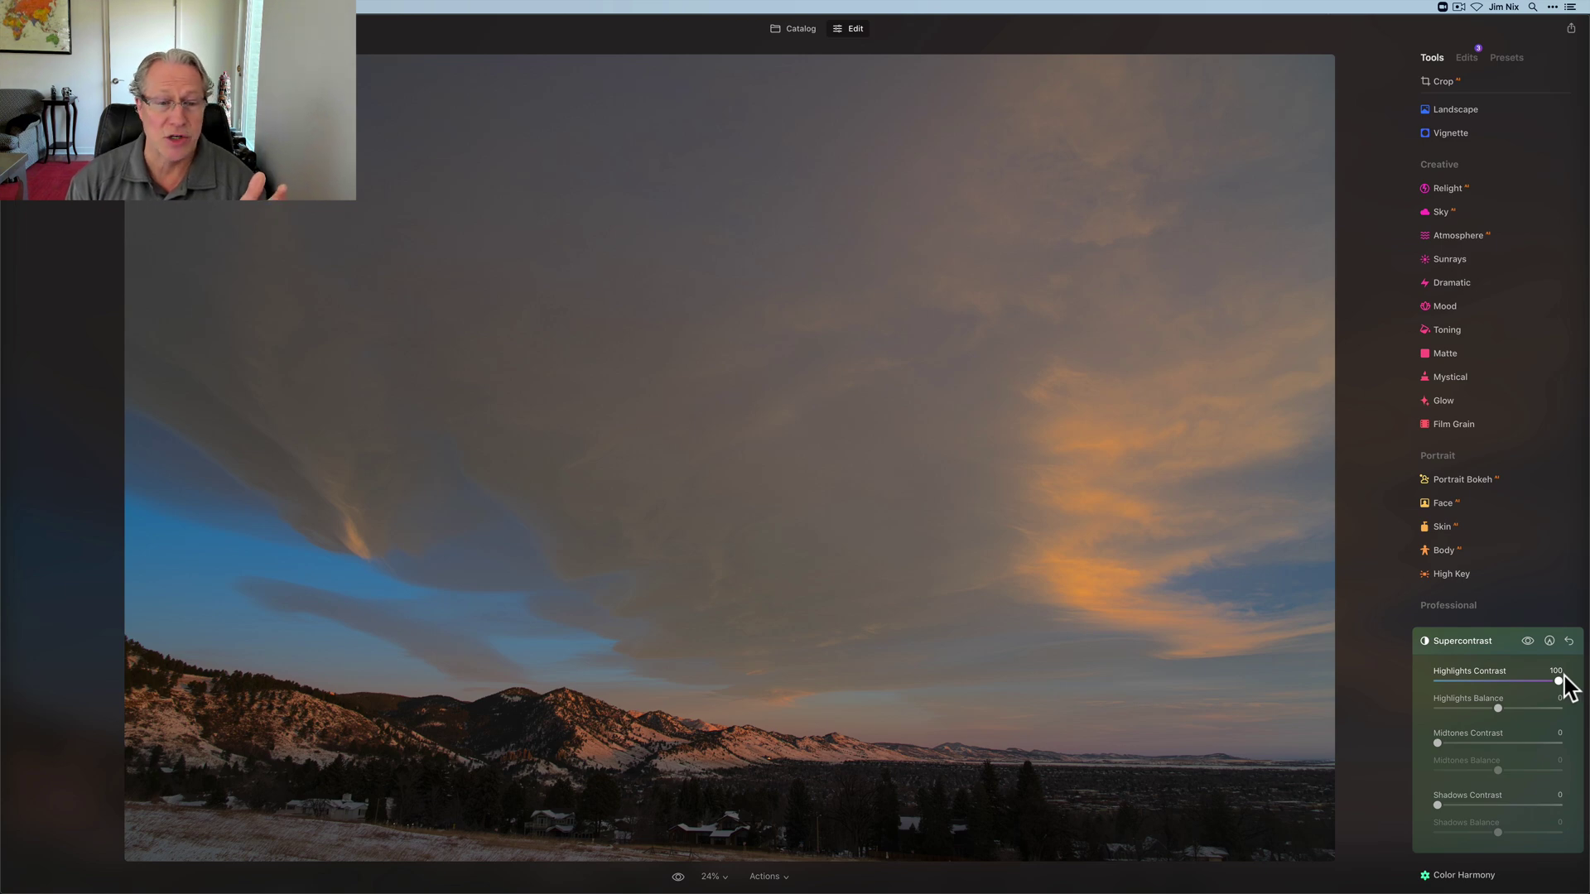
left_click_drag(1562, 684, 1474, 681)
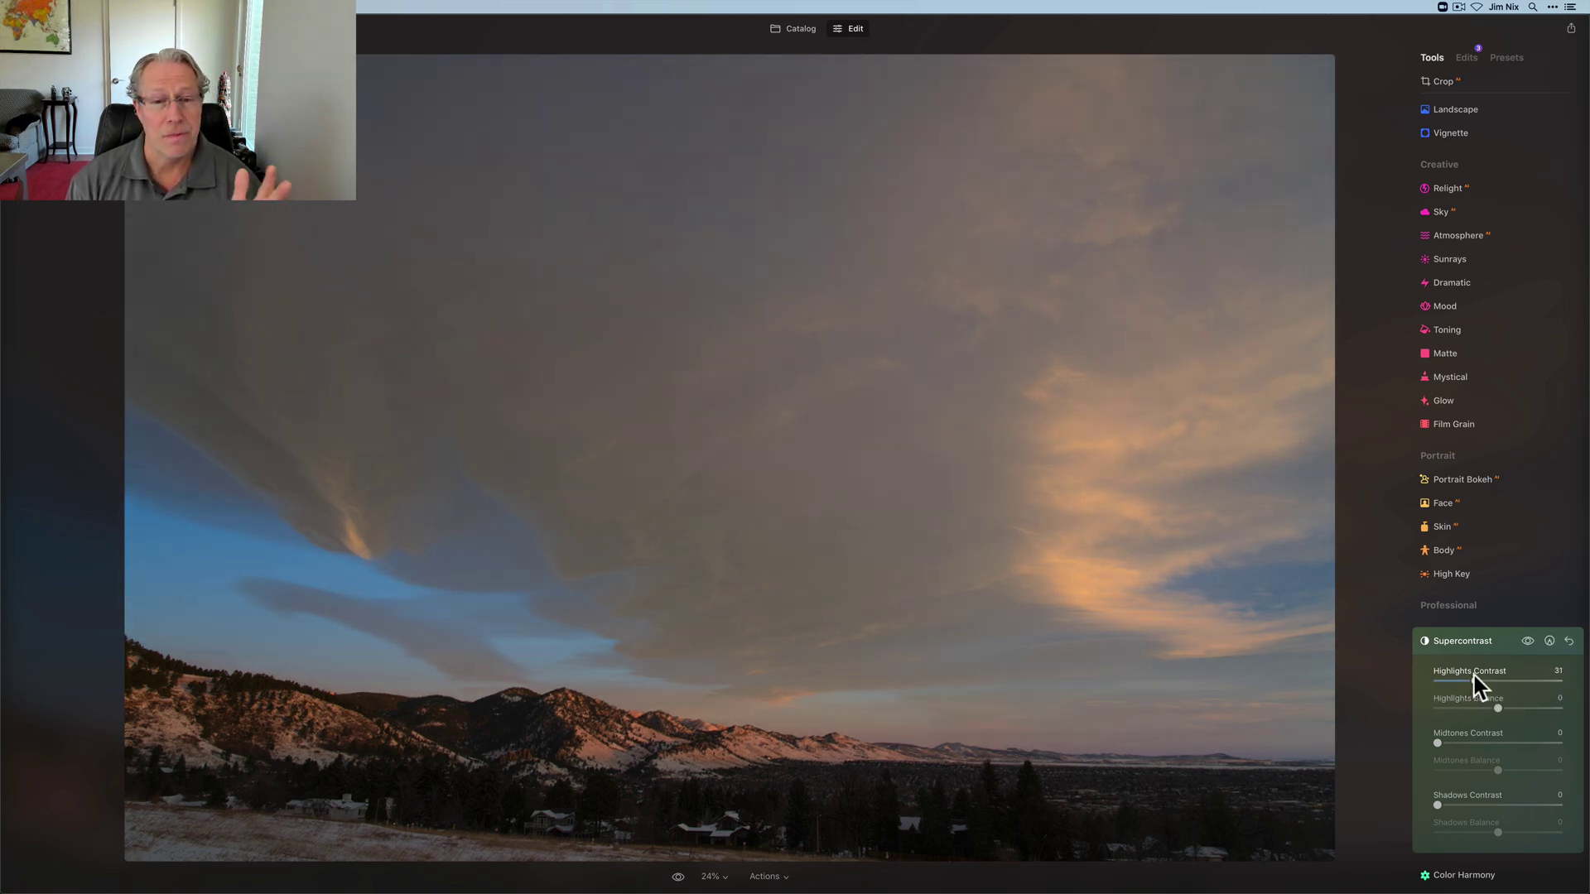
left_click_drag(1476, 677, 1489, 678)
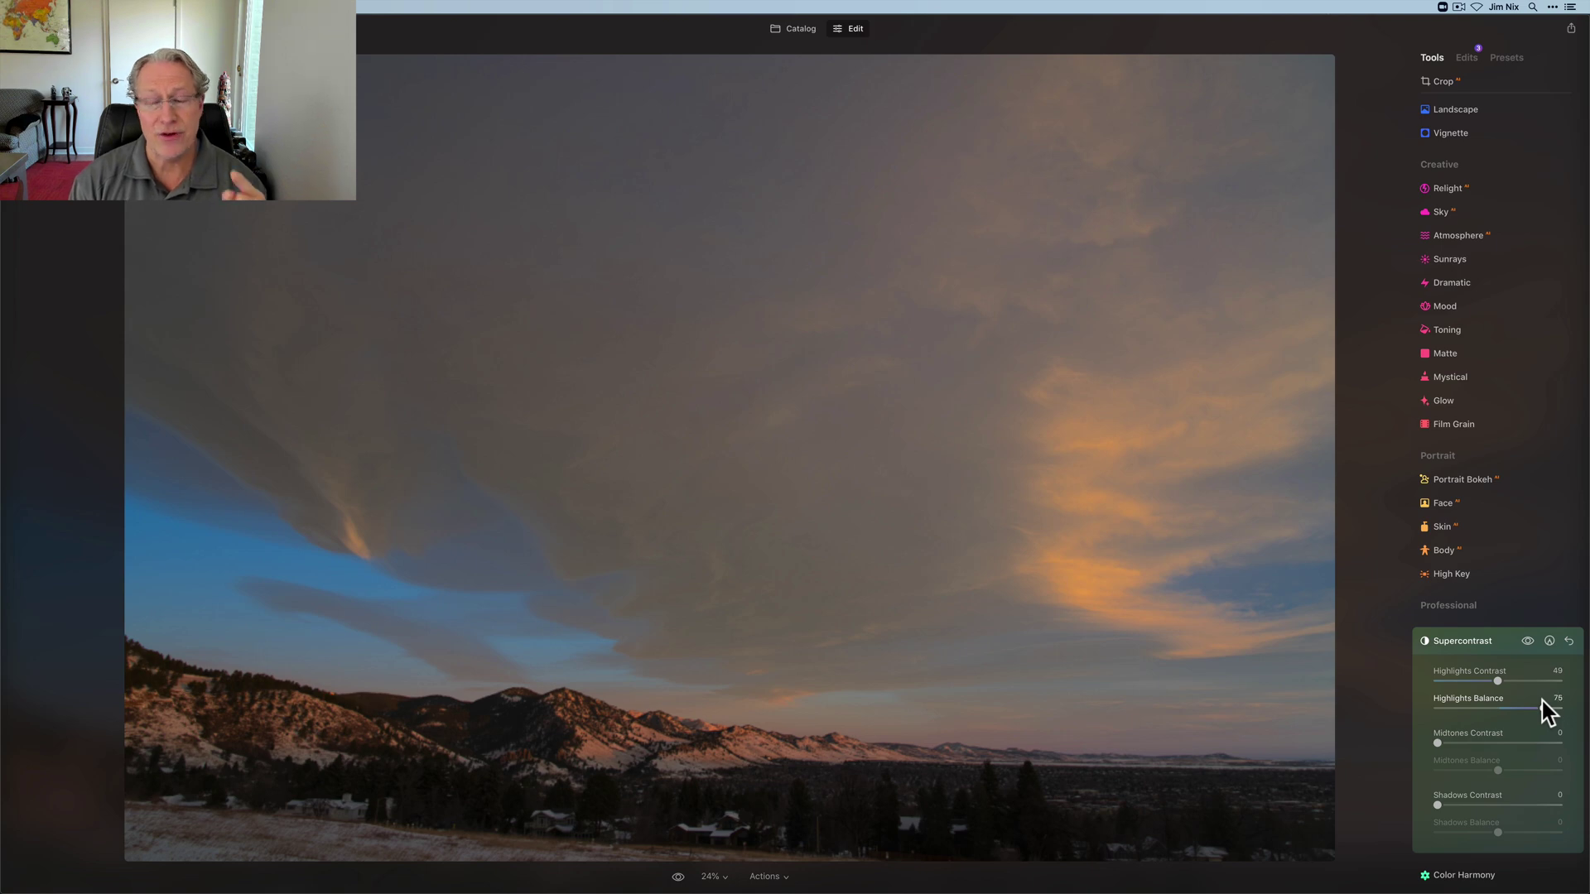
left_click_drag(1553, 710, 1434, 710)
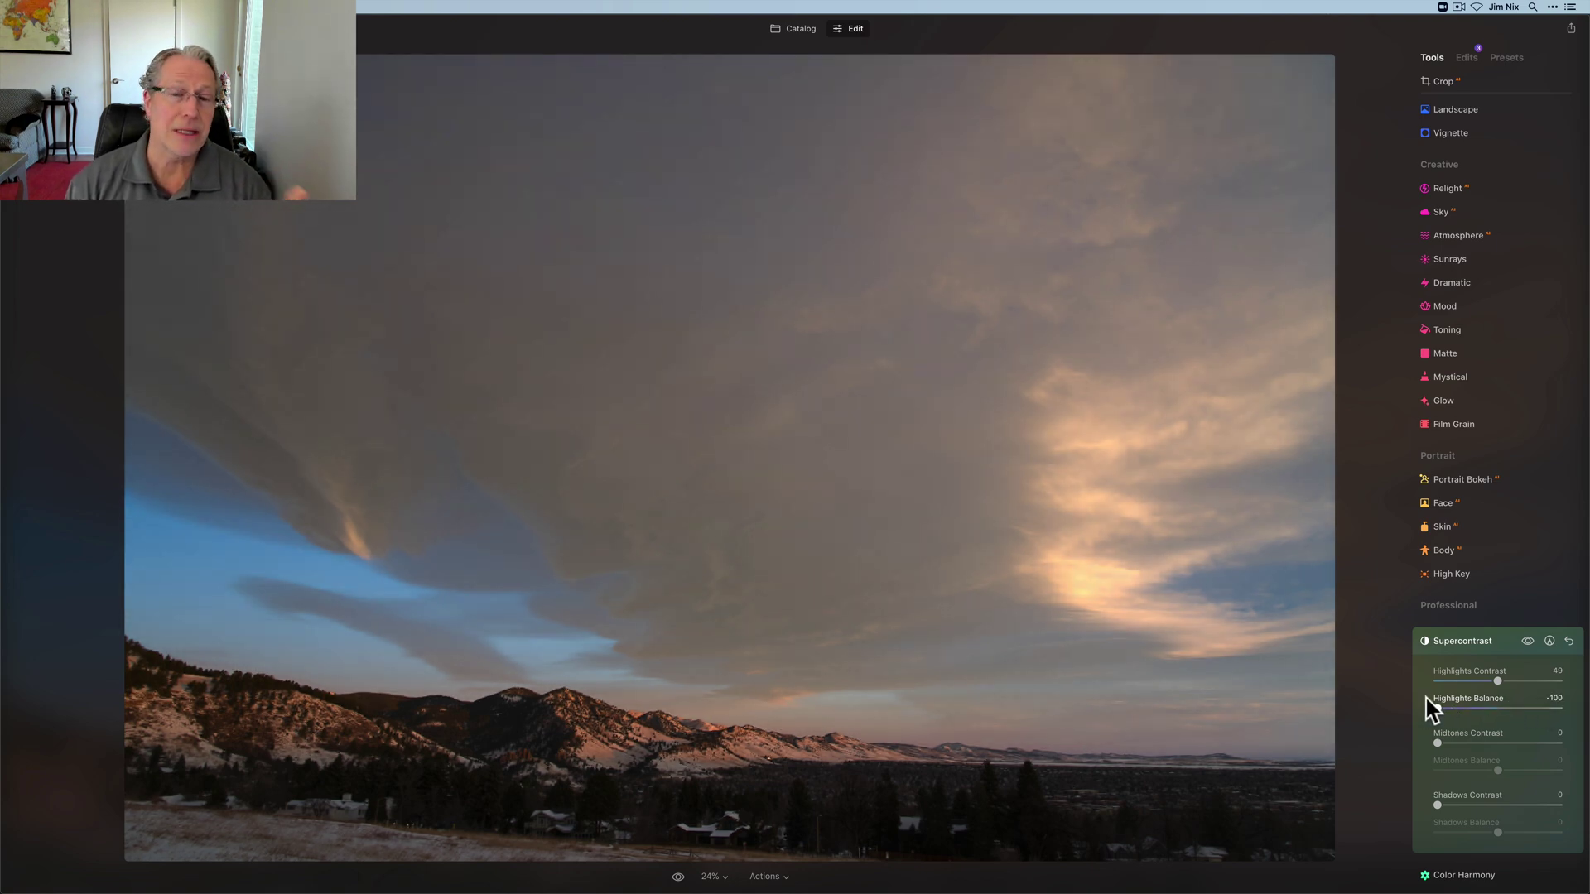
left_click(1424, 698)
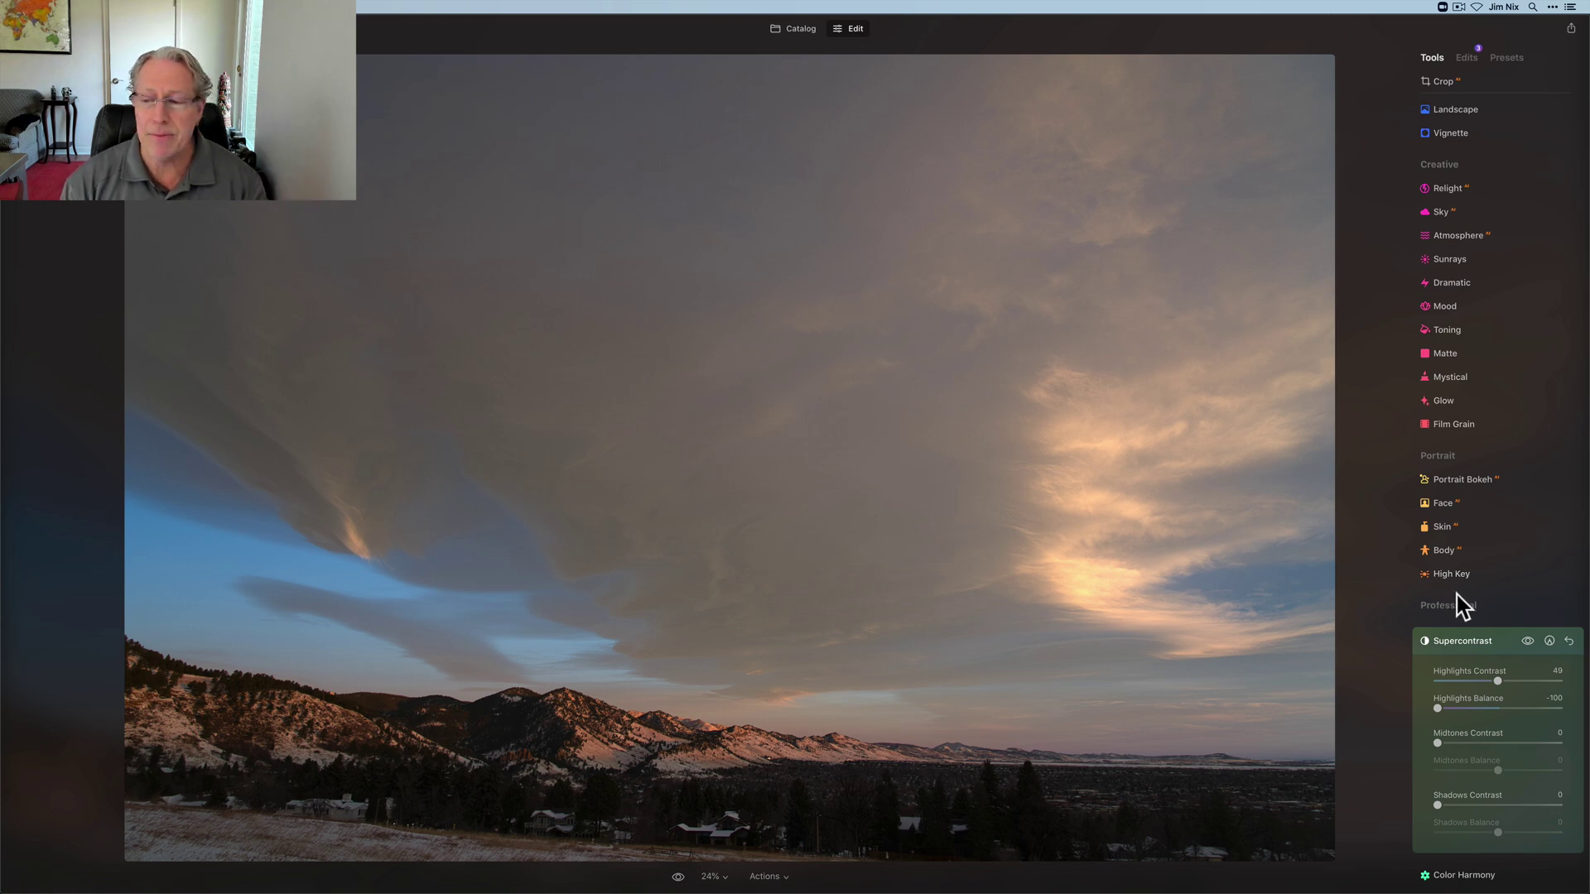
left_click(1528, 642)
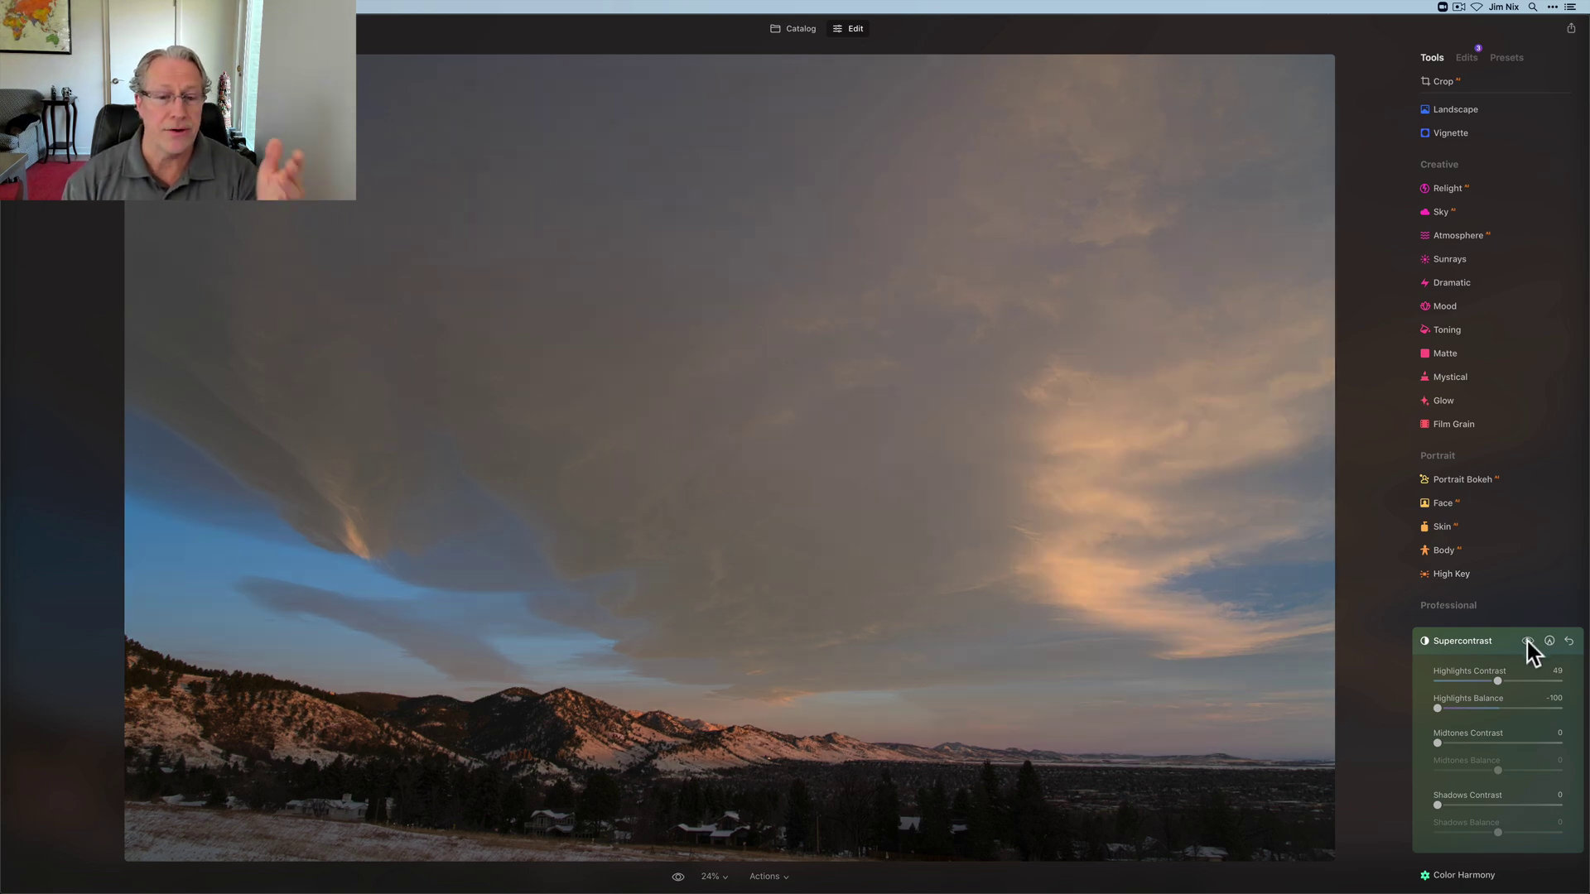
left_click(1528, 642)
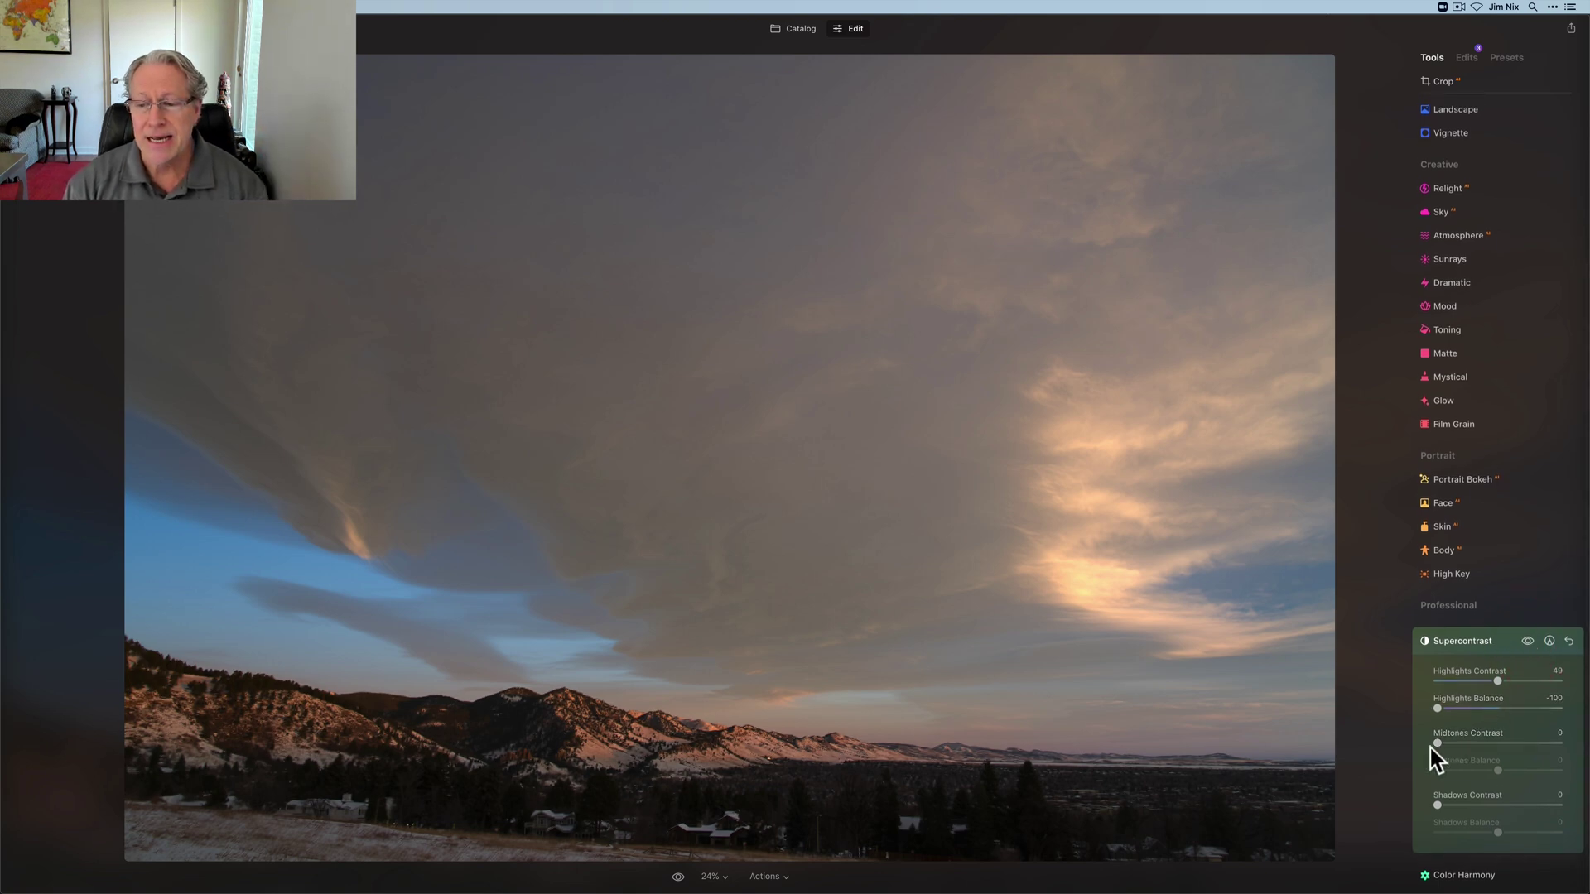
Set Midtones Contrast 43 and Midtones Balance -28, then compare with Supercontrast off and on
left_click_drag(1438, 743, 1484, 744)
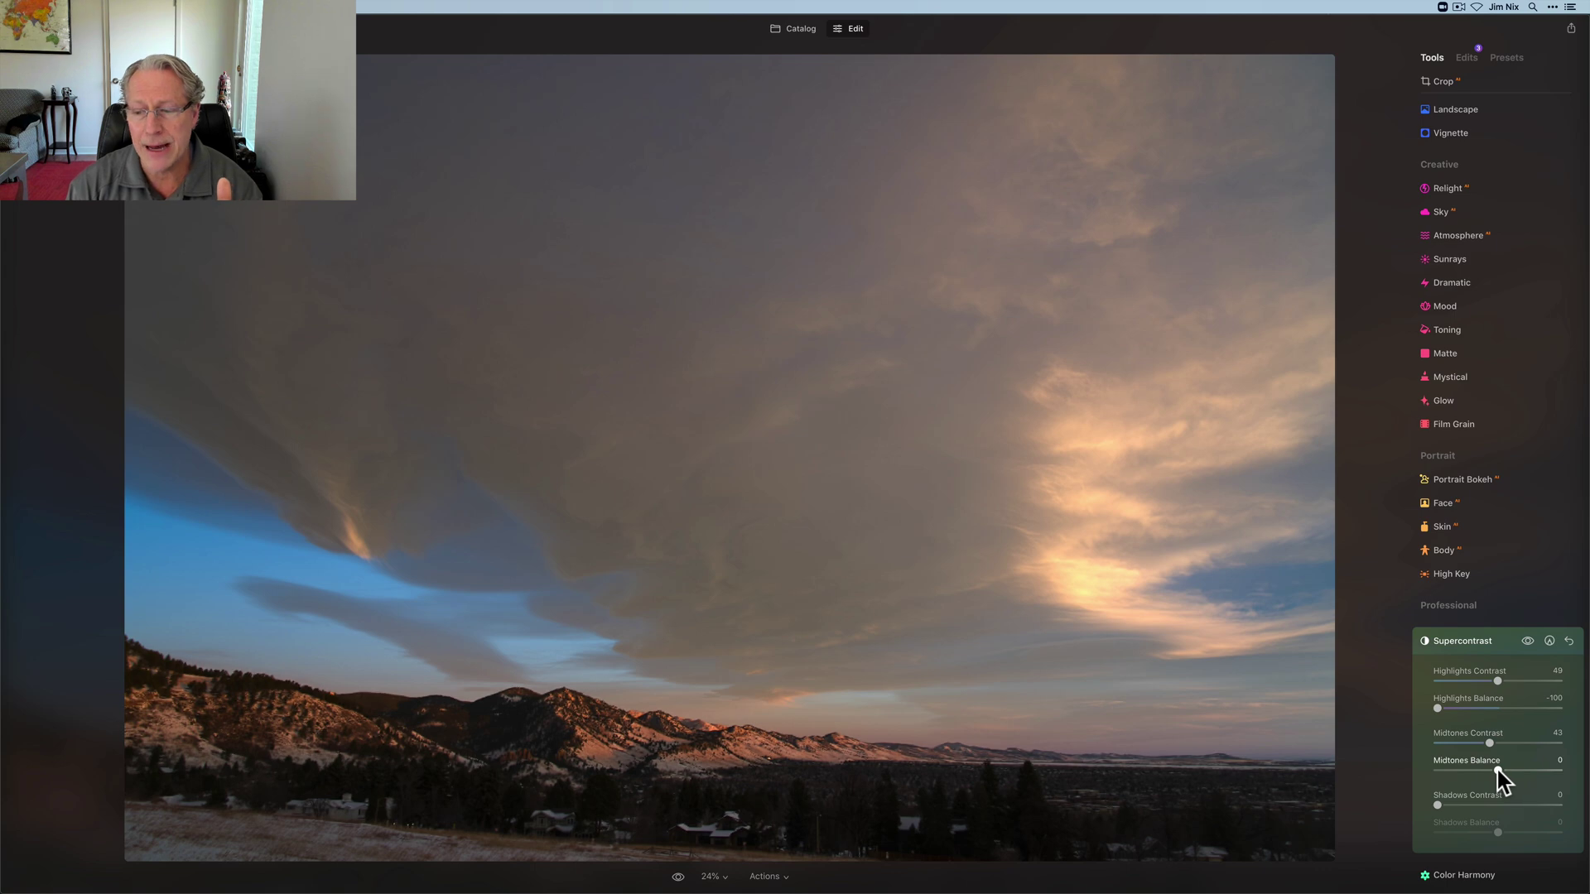
mouse_move(1495, 772)
left_mouse_down()
mouse_move(1433, 774)
mouse_move(1505, 772)
left_mouse_up()
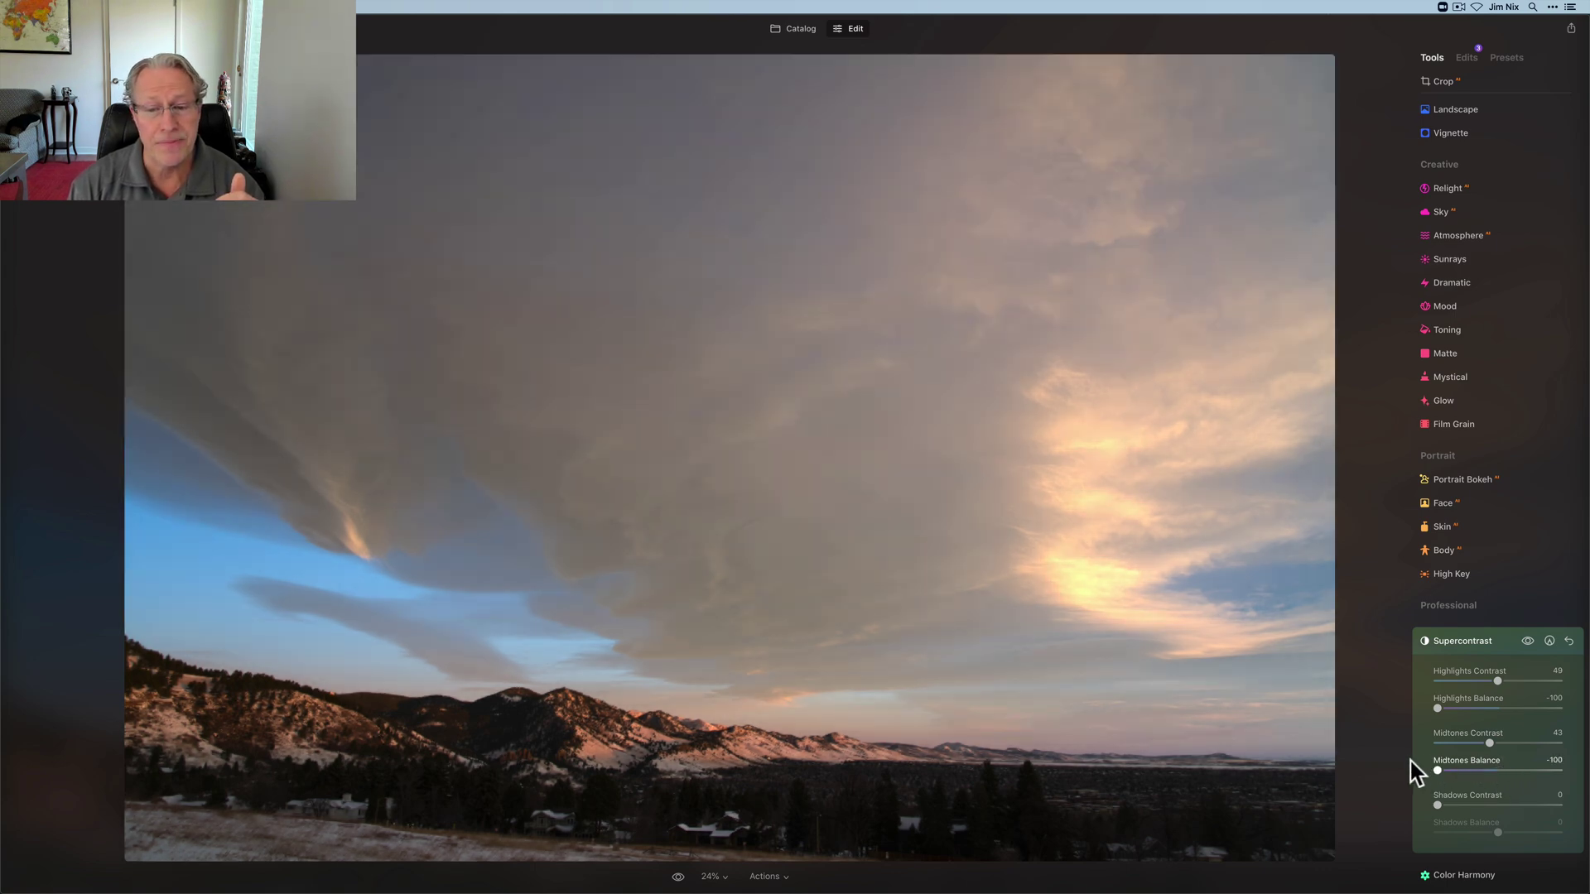
left_click_drag(1438, 770, 1524, 779)
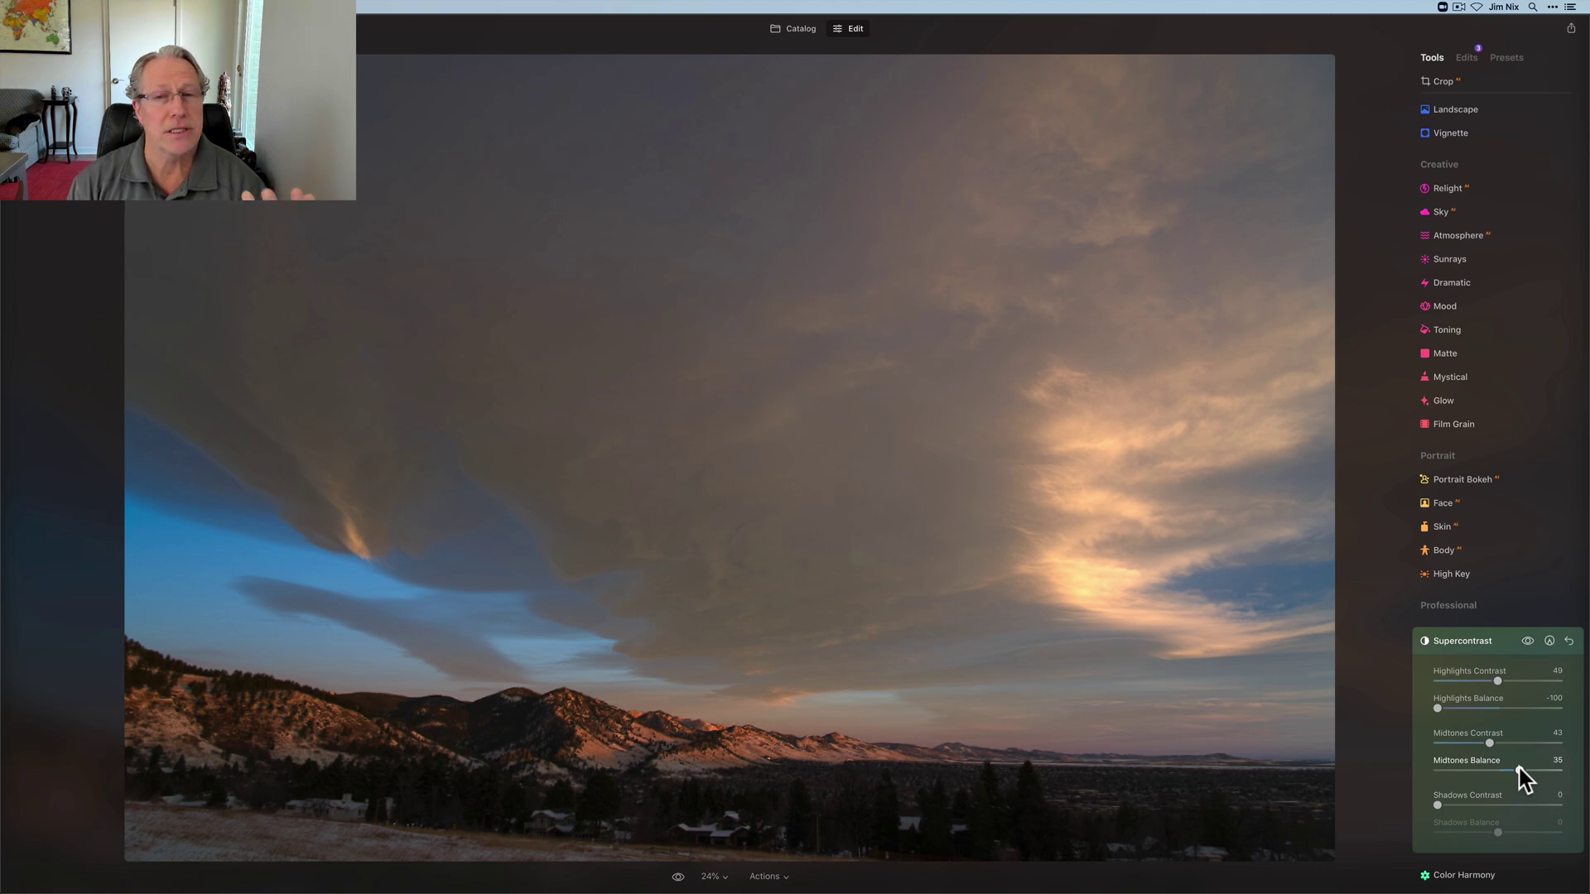
left_click_drag(1523, 778, 1464, 775)
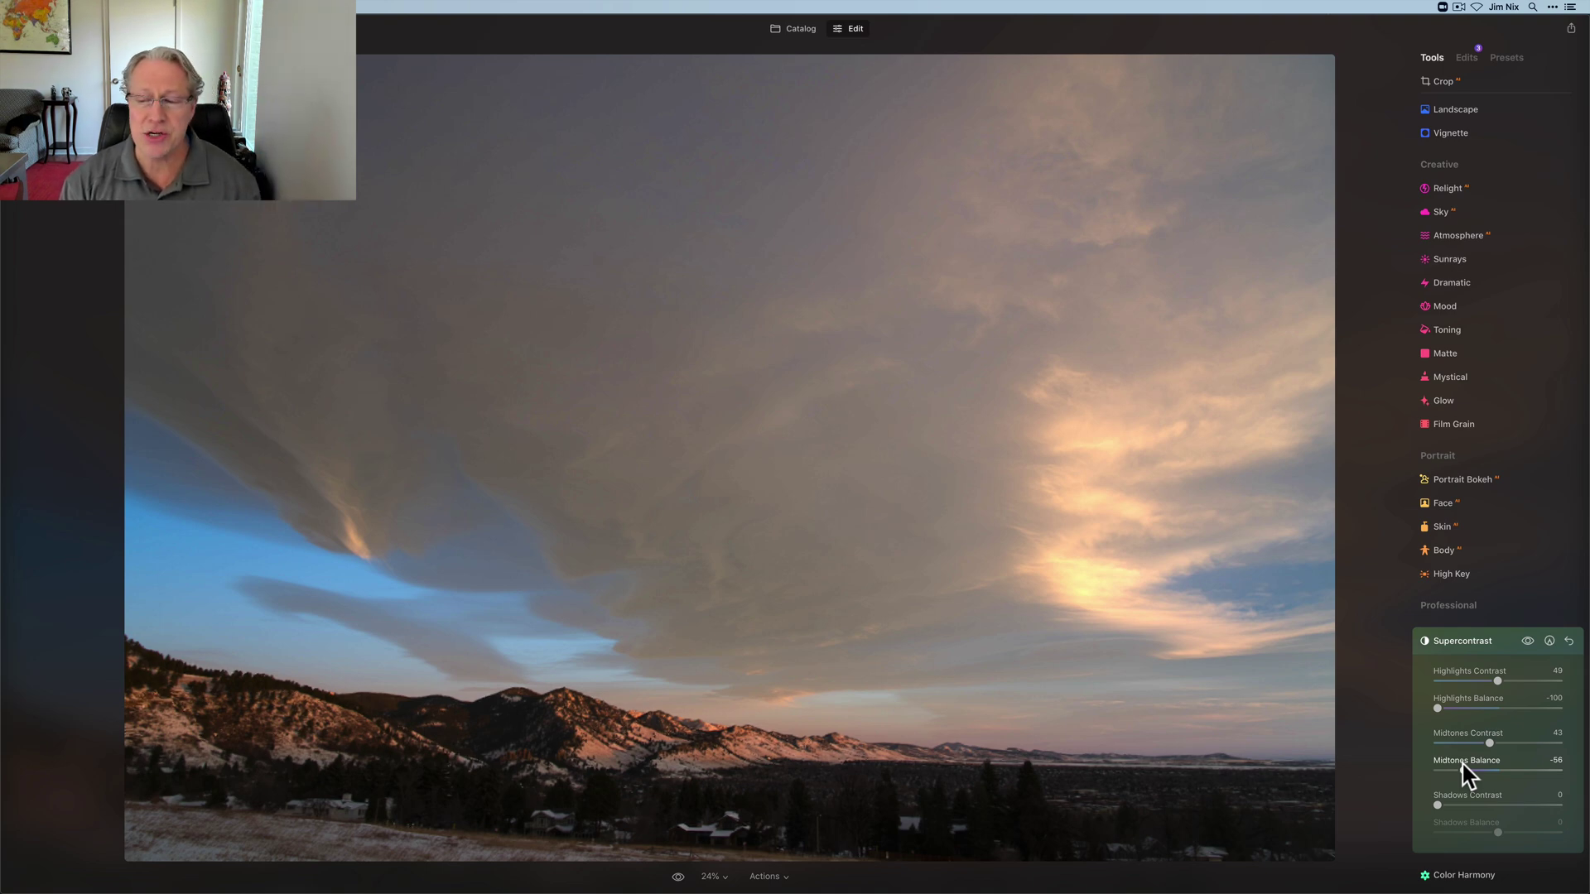
left_click_drag(1465, 776, 1405, 773)
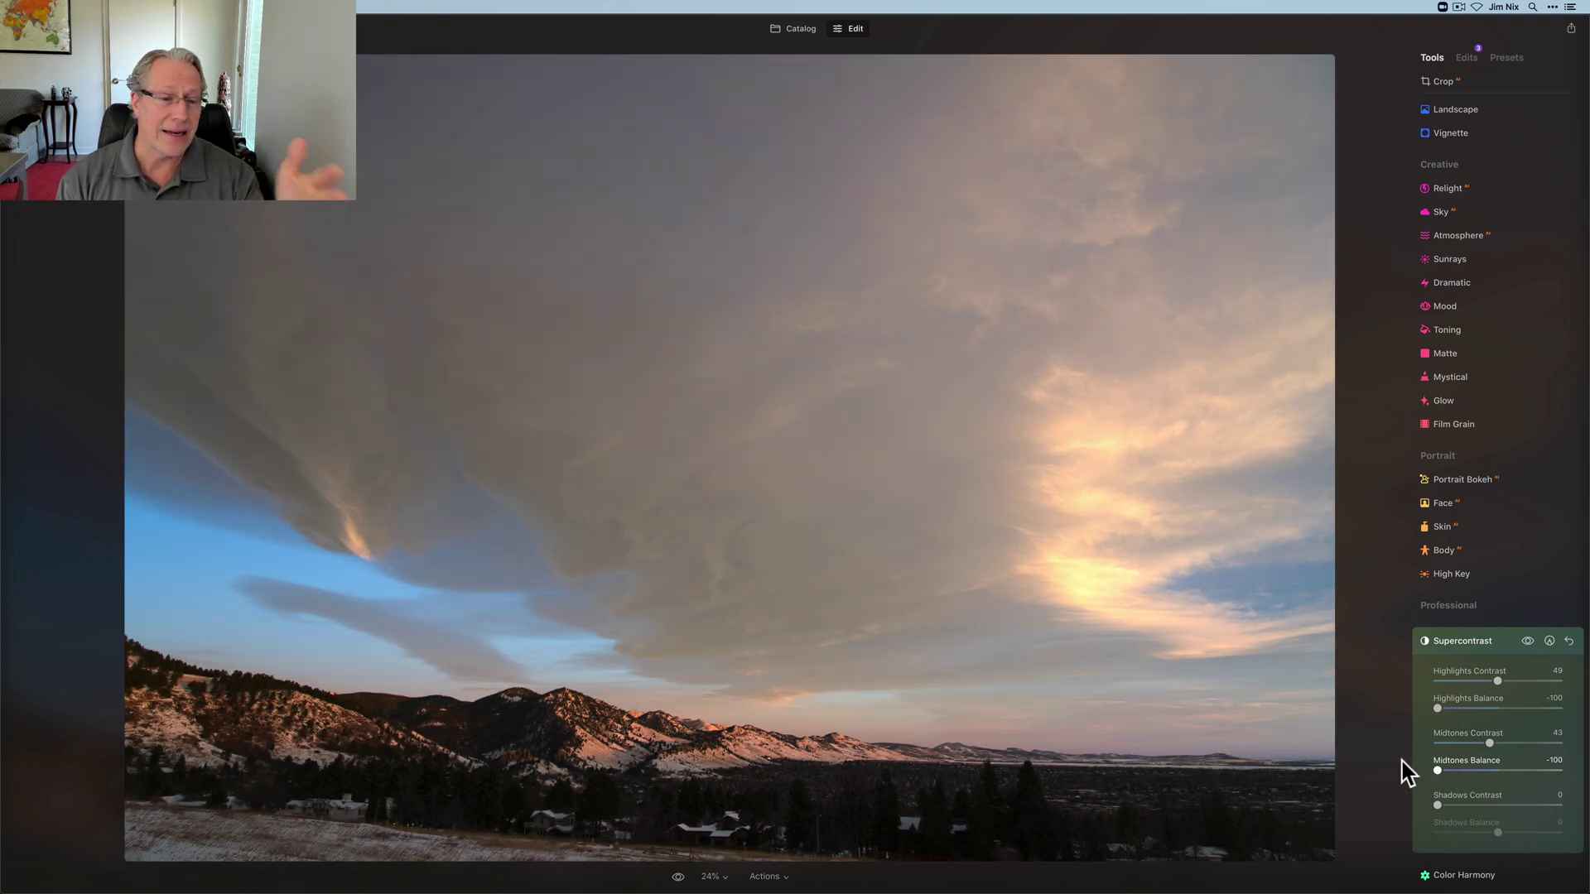
left_click_drag(1441, 771, 1480, 771)
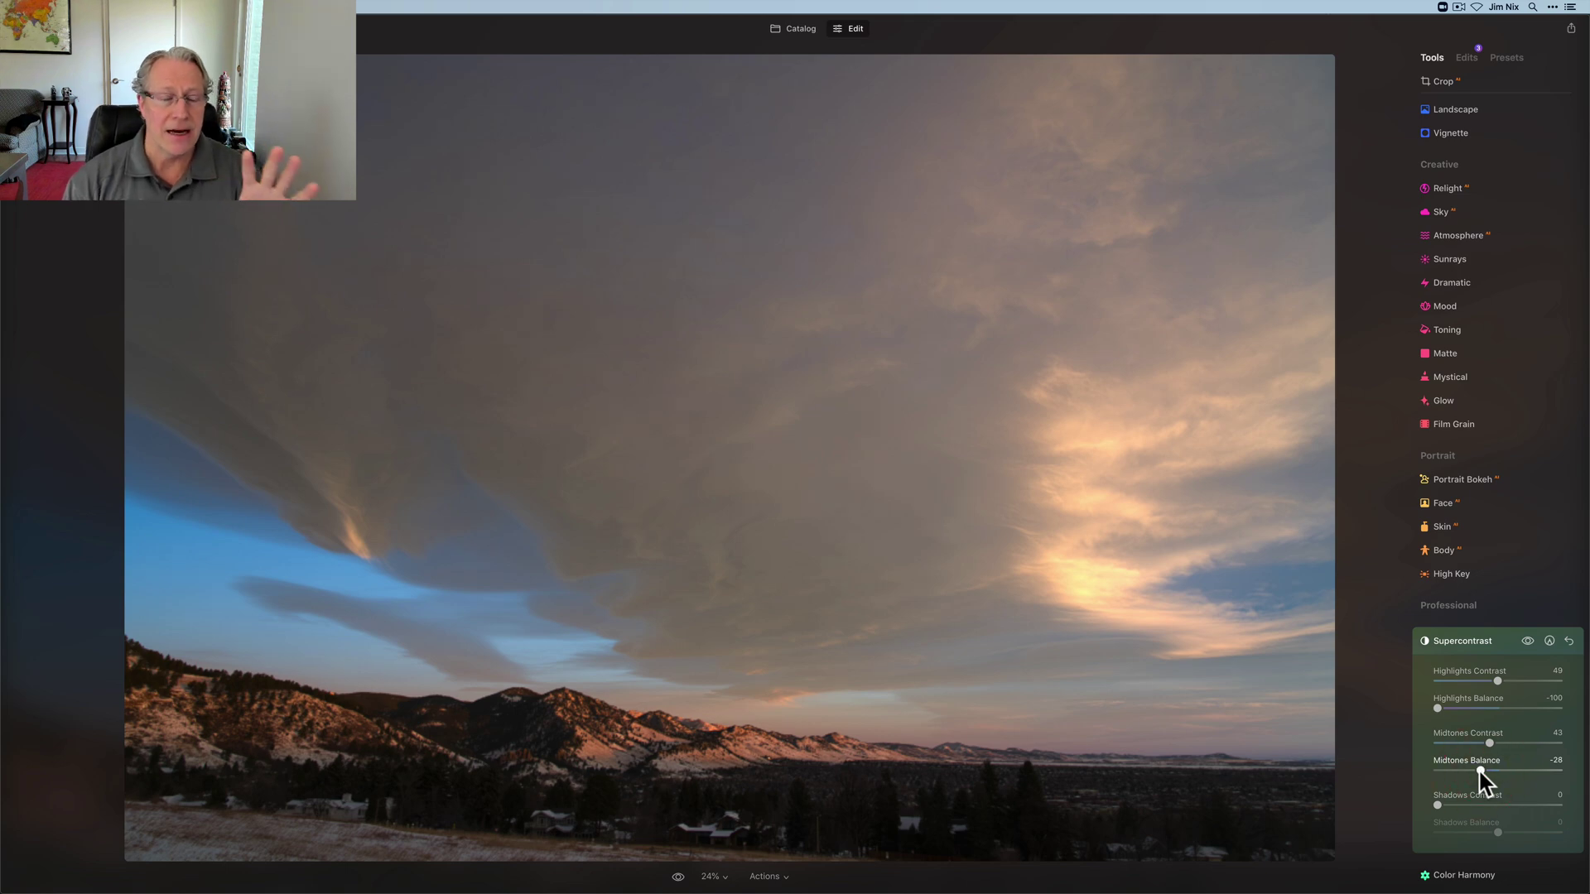
left_click(1527, 641)
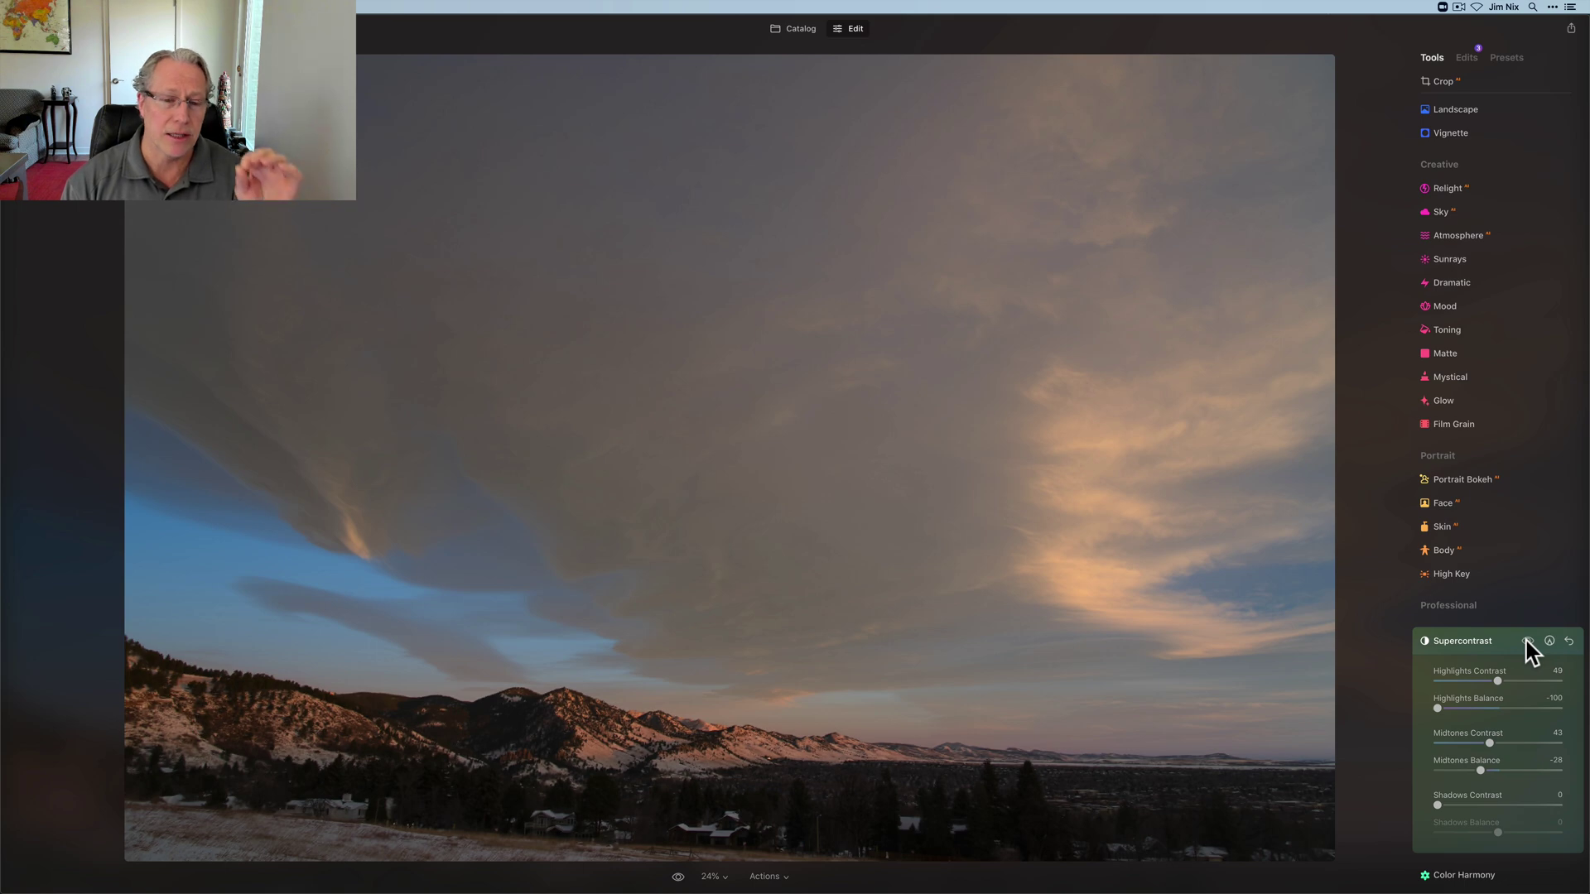
left_click(1527, 641)
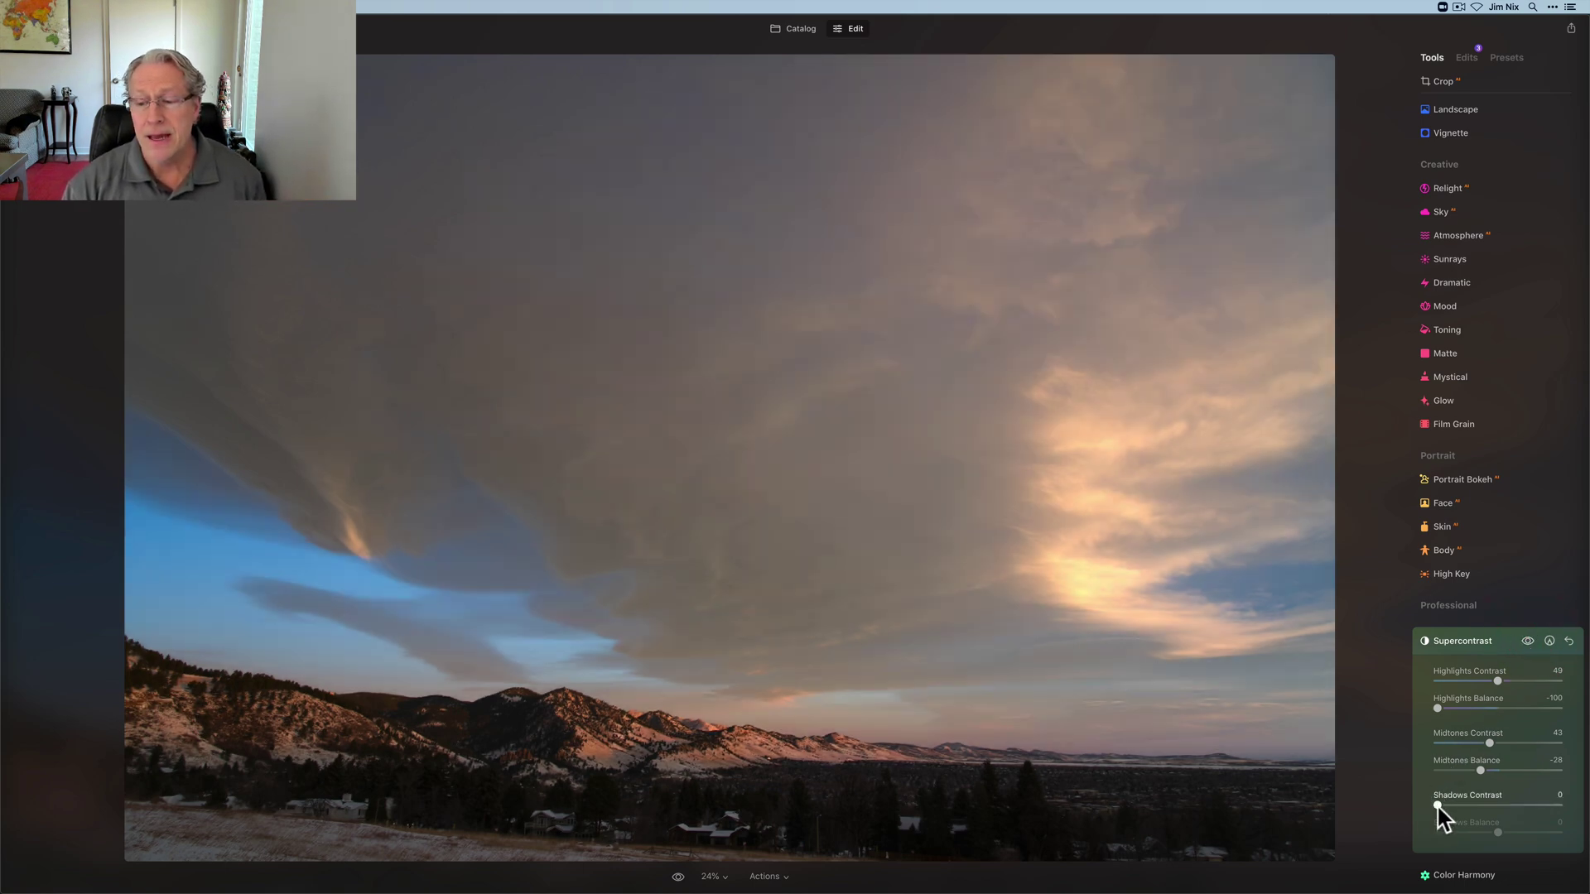
Set Shadows Contrast 45 and Shadows Balance -45, then compare with Supercontrast hidden and shown
left_click_drag(1440, 806, 1470, 823)
left_click(1496, 831)
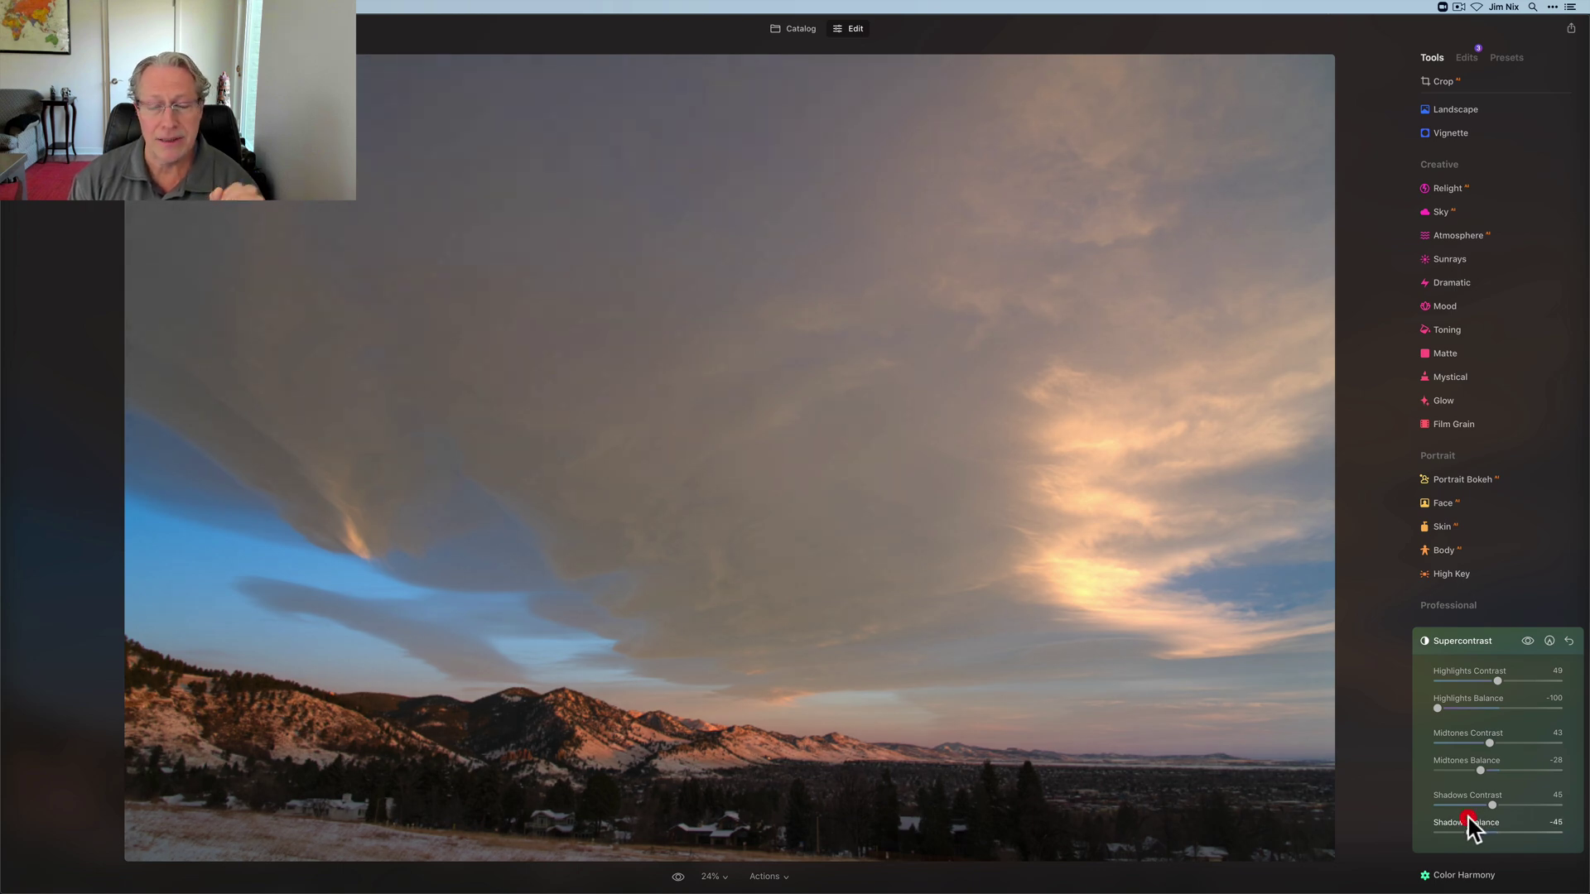
left_click(1528, 641)
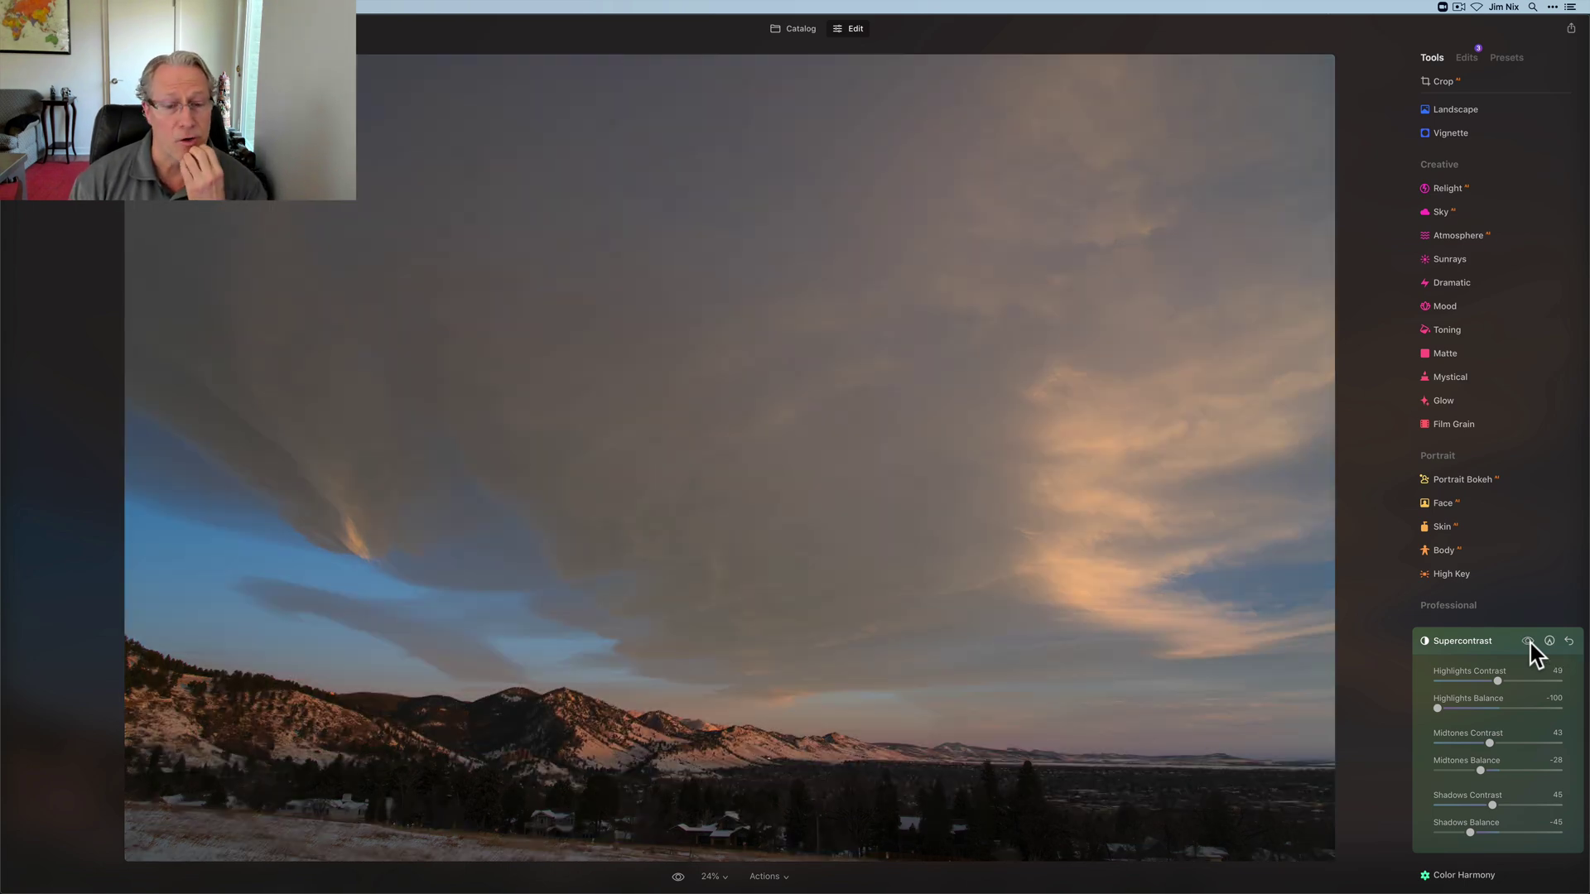
left_click(1528, 641)
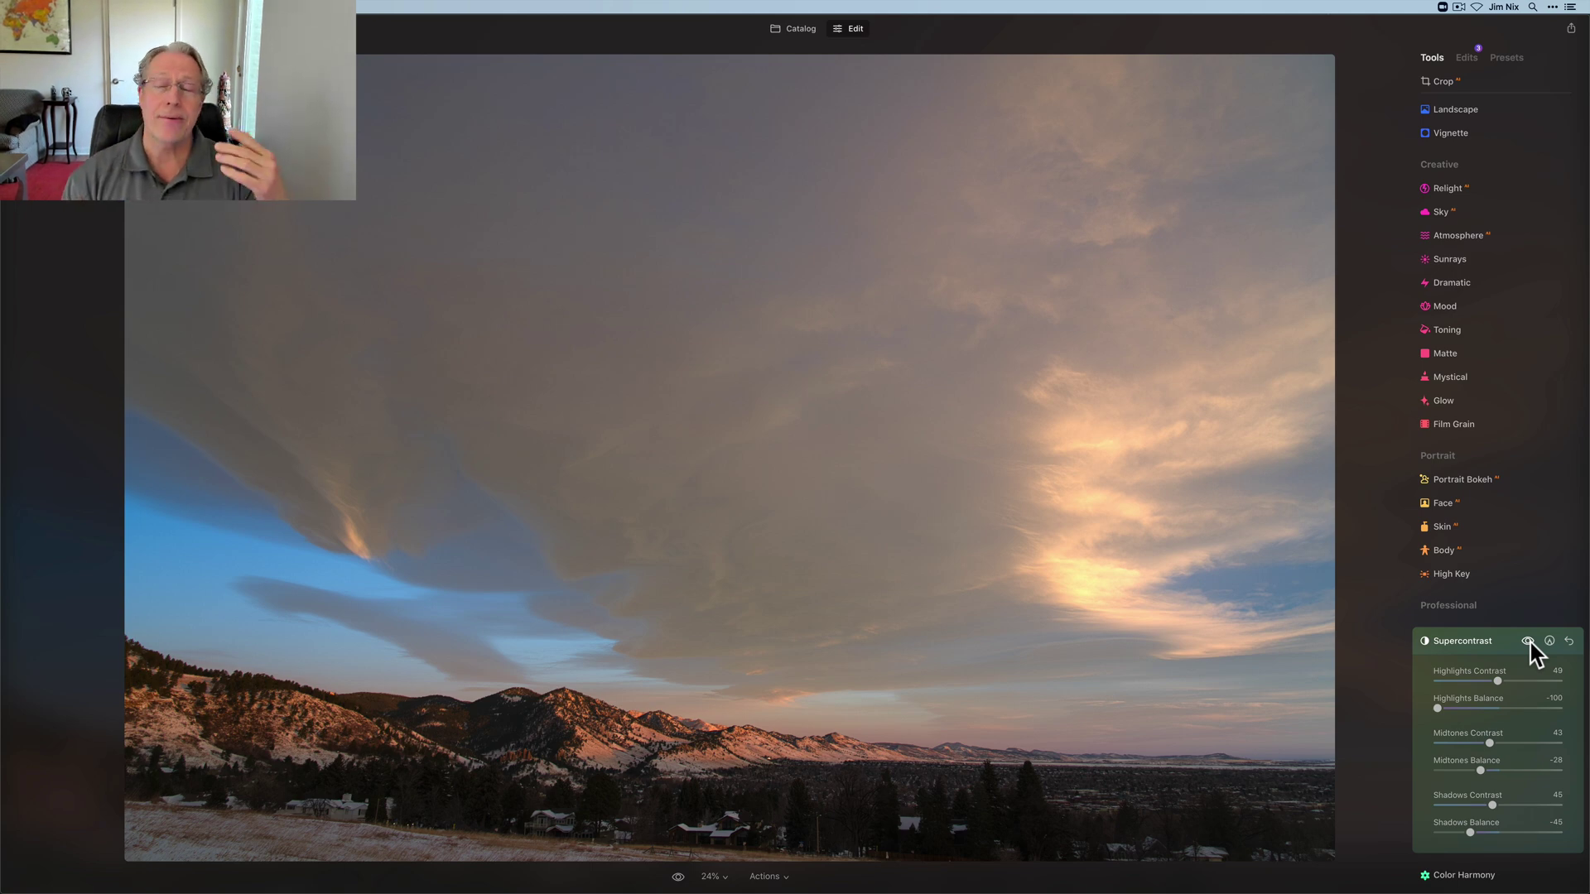
Compare the landscape with Supercontrast disabled and re-enabled
scroll(1511, 483, "up", 2)
scroll(1509, 476, "up", 5)
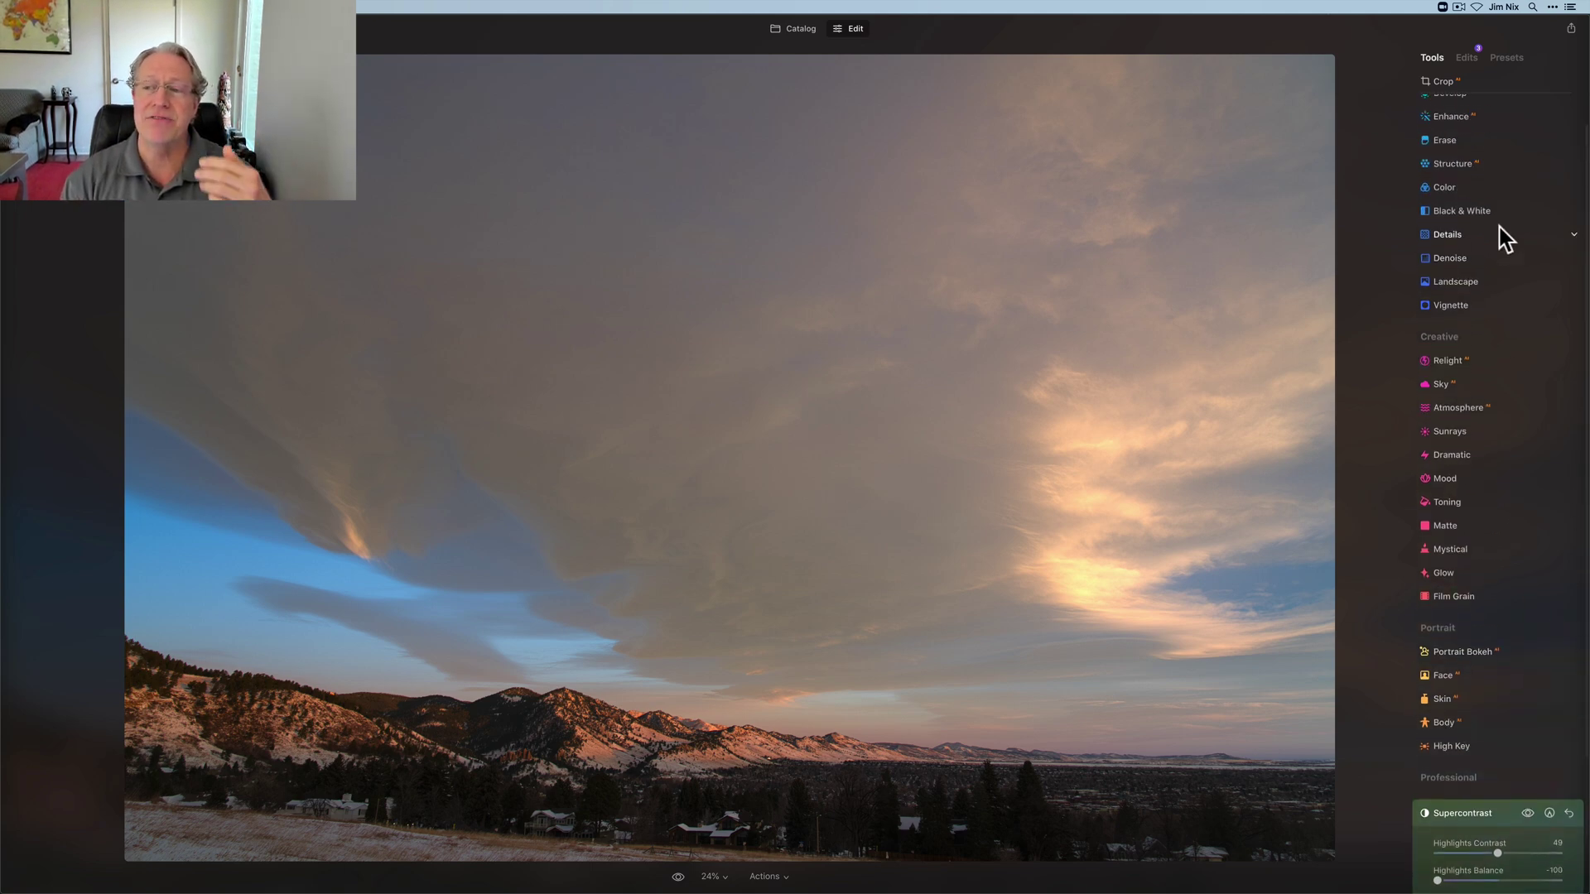
scroll(1501, 241, "down", 4)
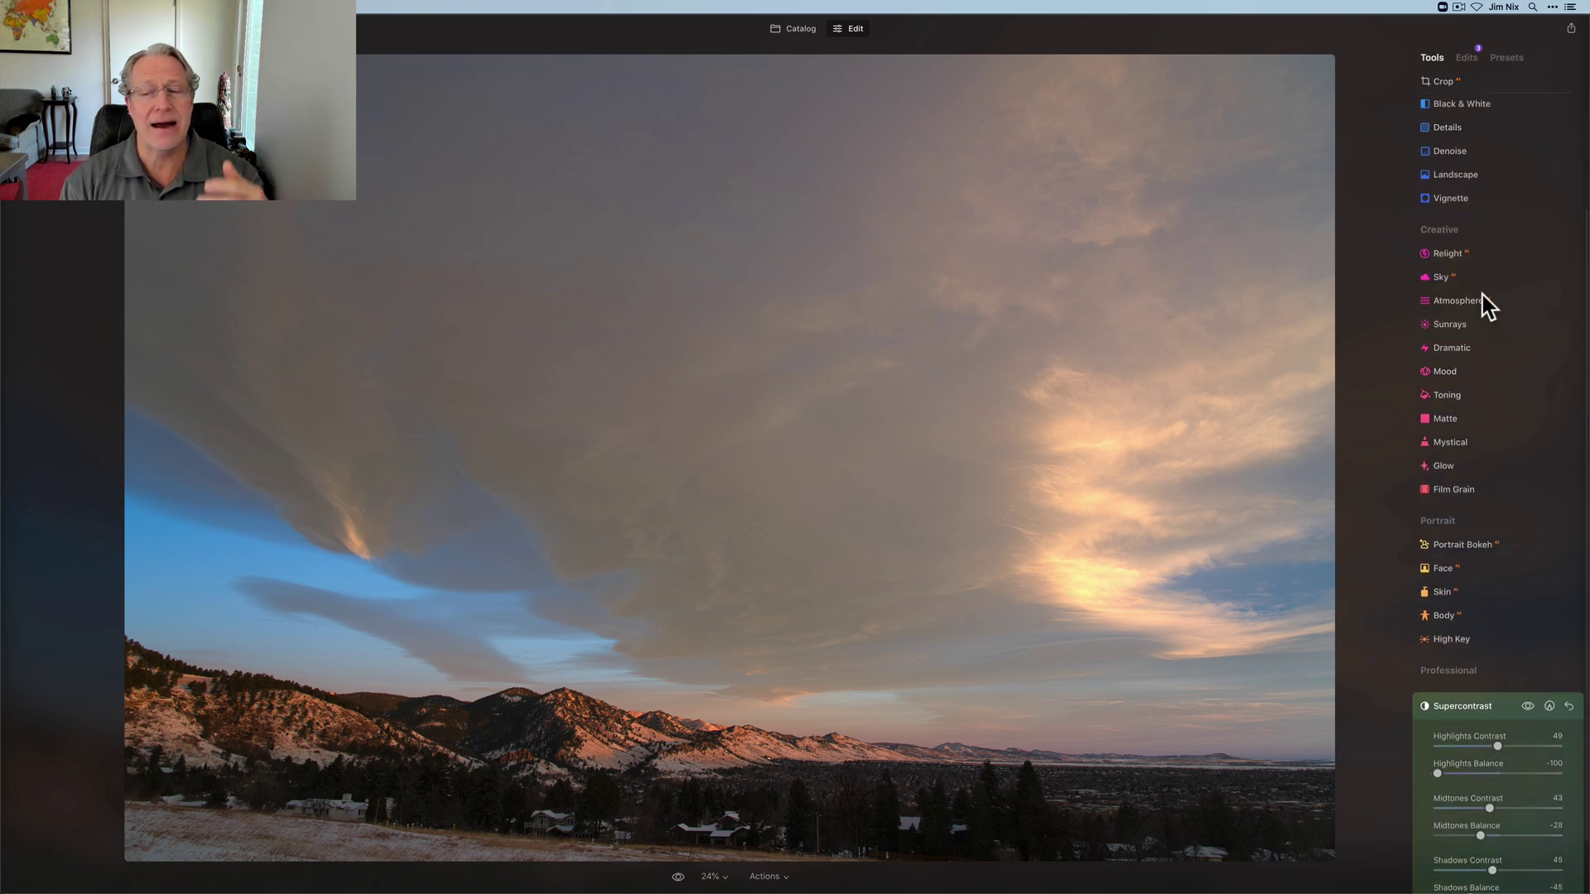
scroll(1439, 739, "down", 1)
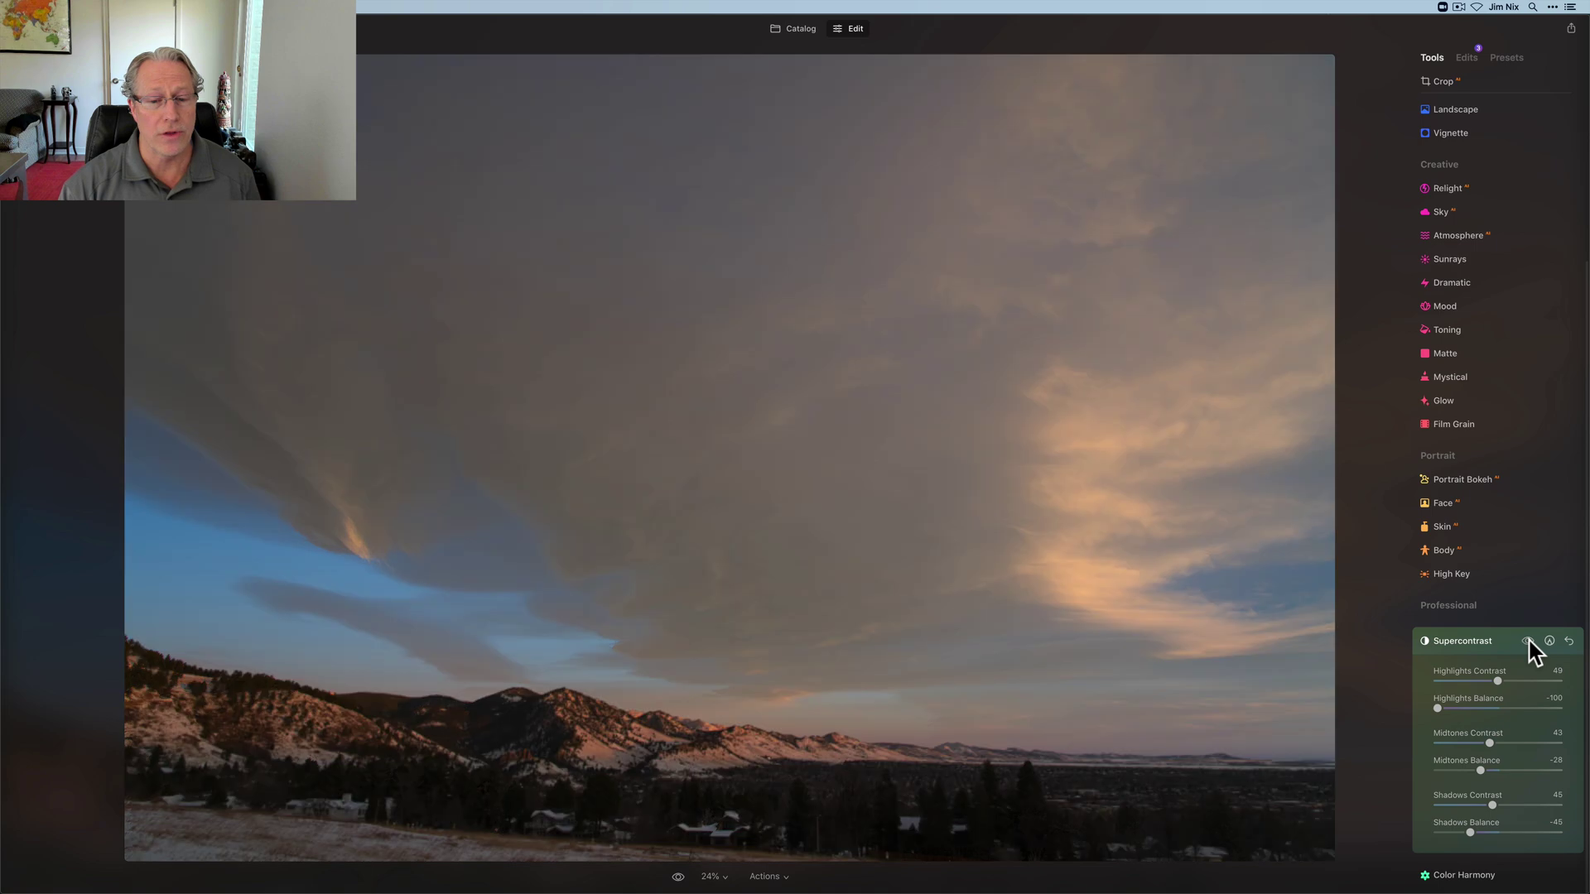
left_click(1528, 642)
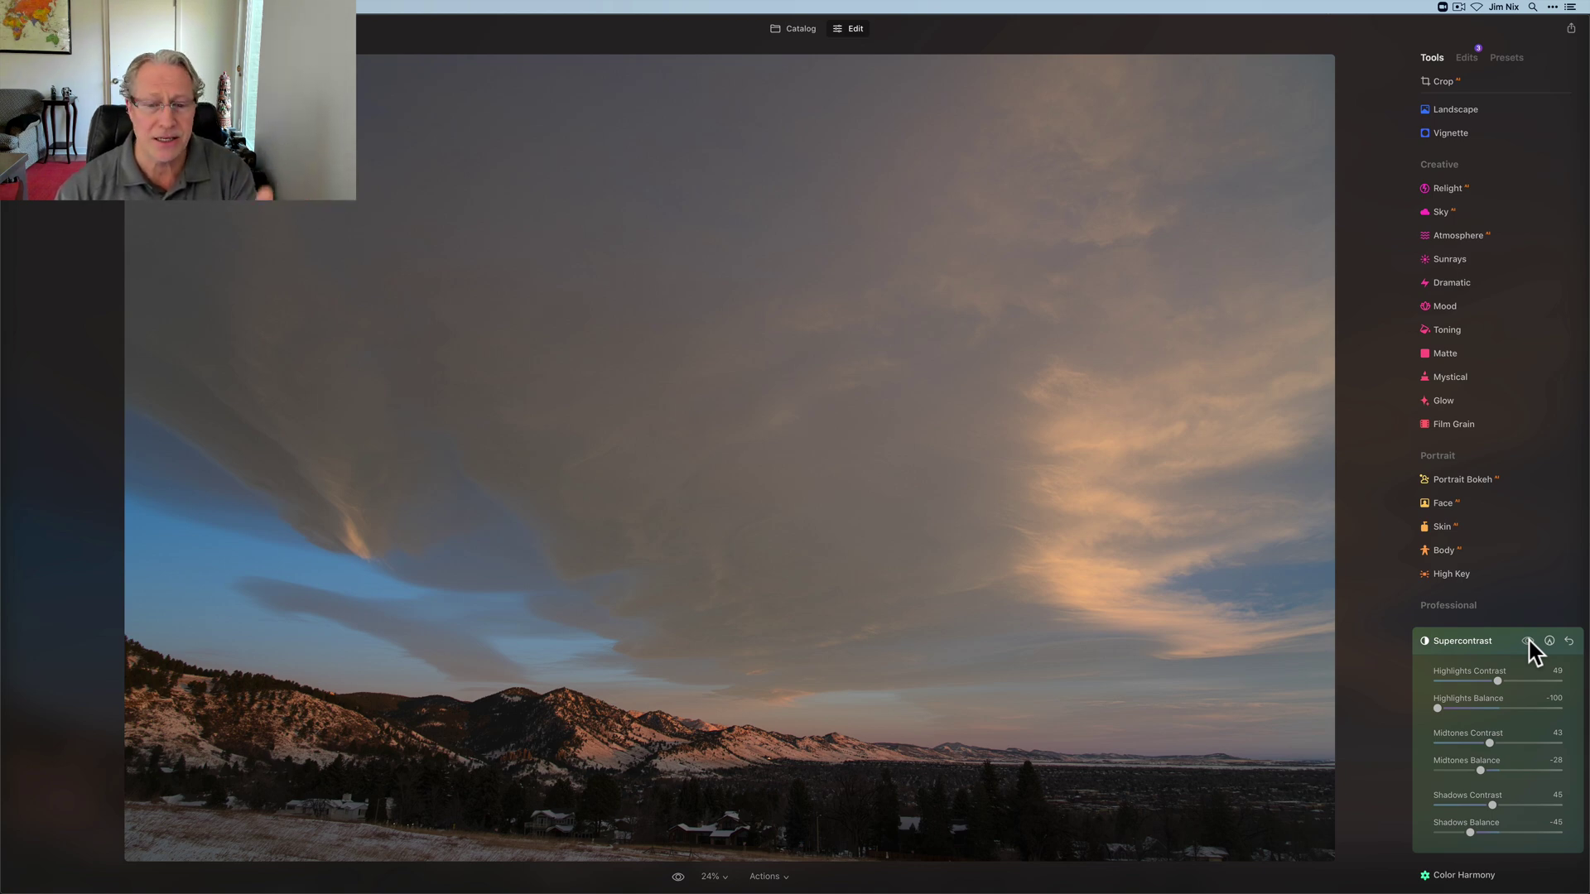
left_click(1528, 641)
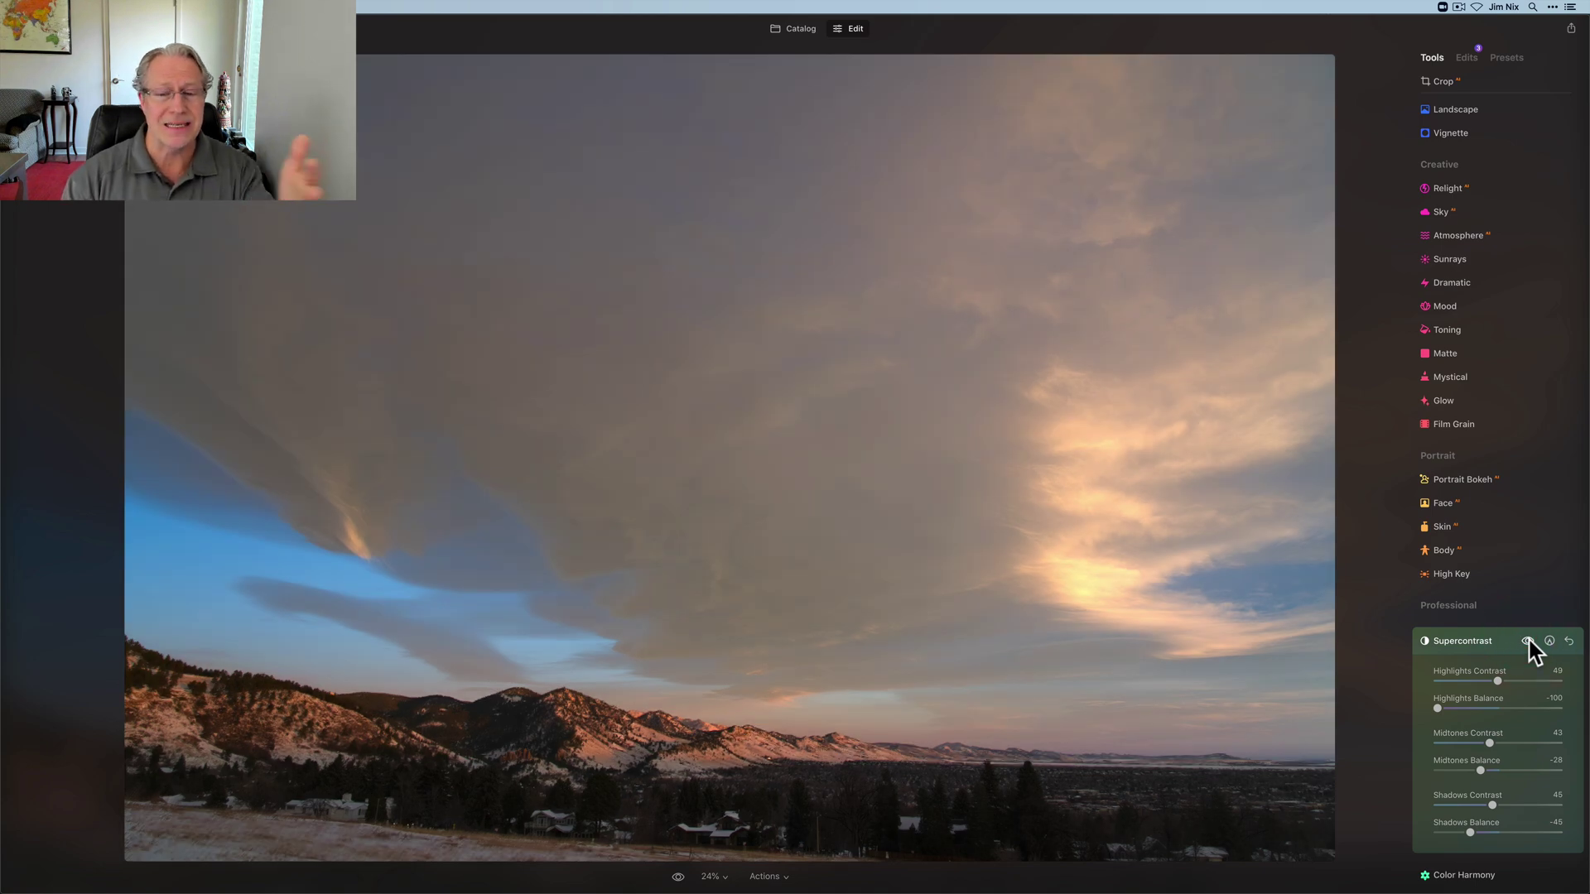
Collapse Supercontrast, open Color Harmony, test Brilliance up to 100 and Warmth, then reset both to 0
left_click(1466, 642)
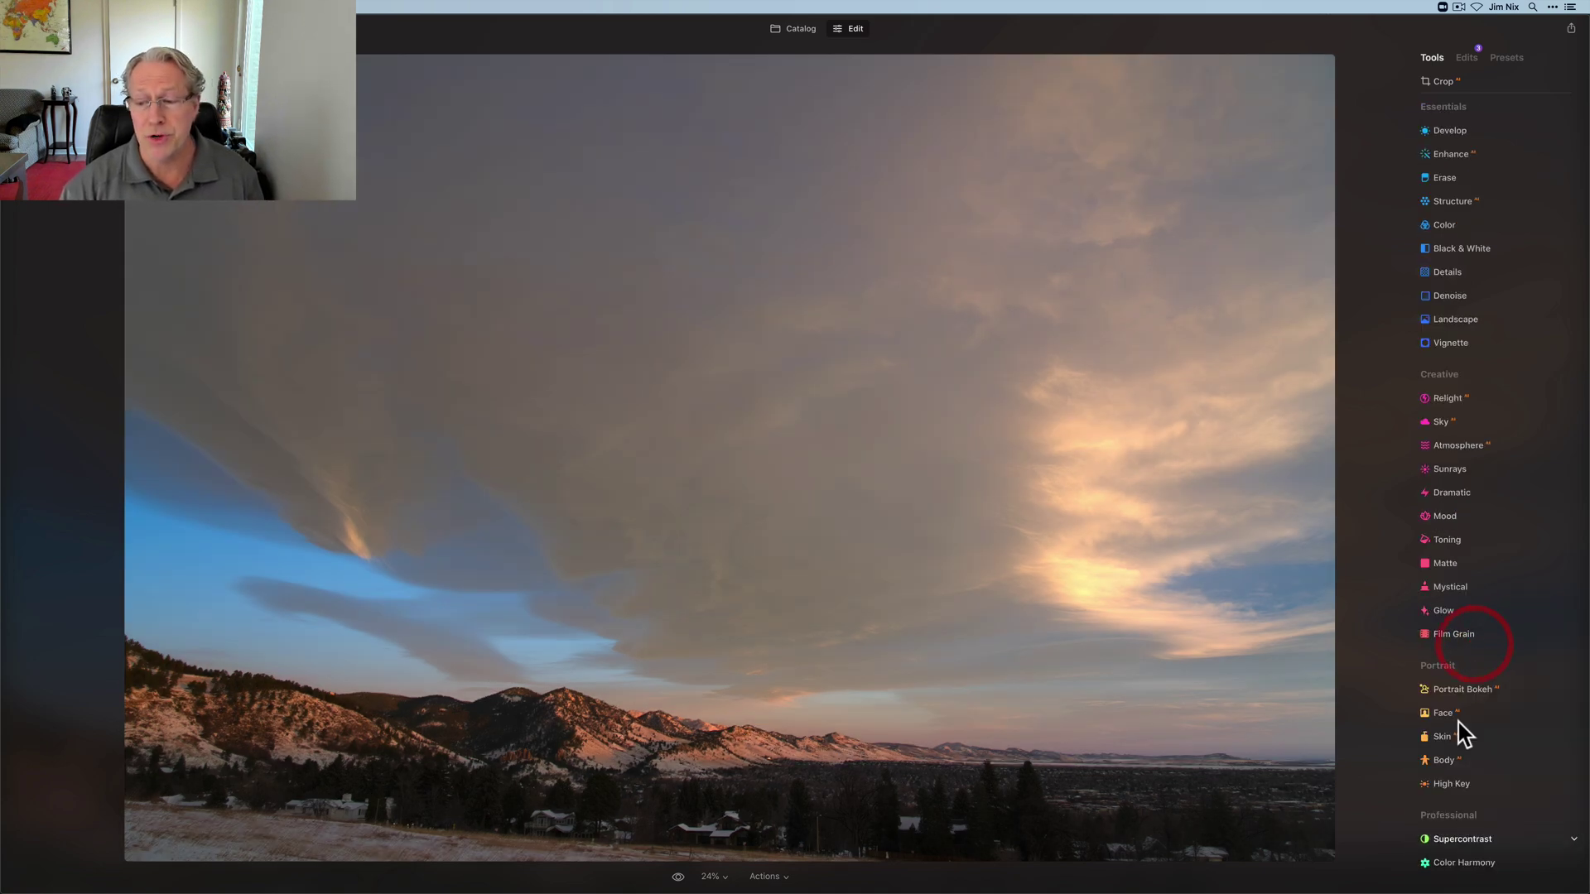
left_click(1458, 863)
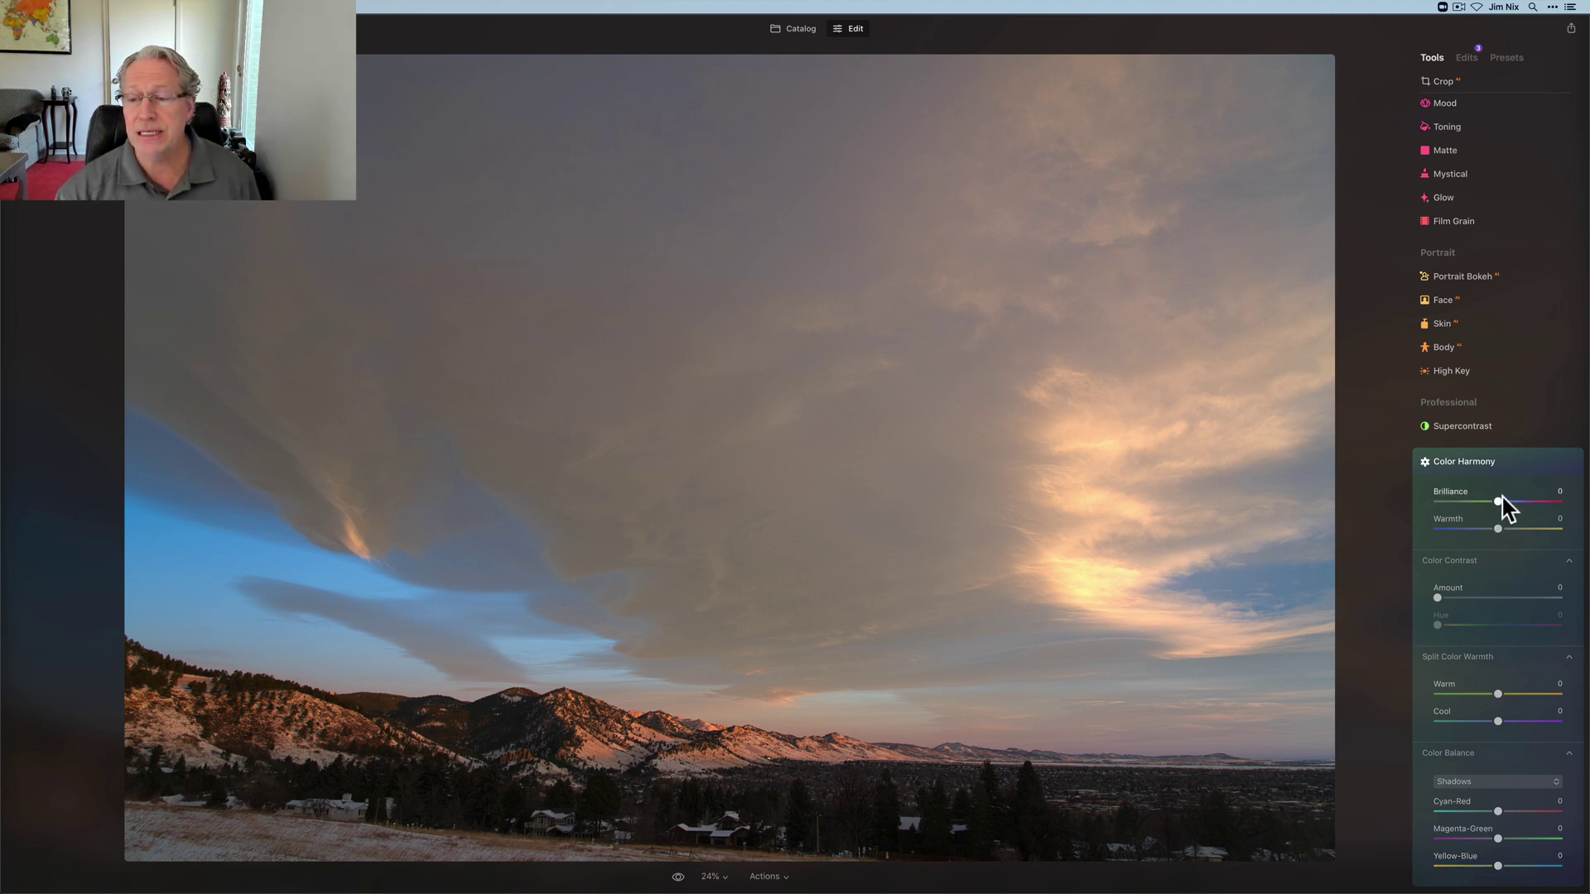
left_click_drag(1522, 502, 1520, 502)
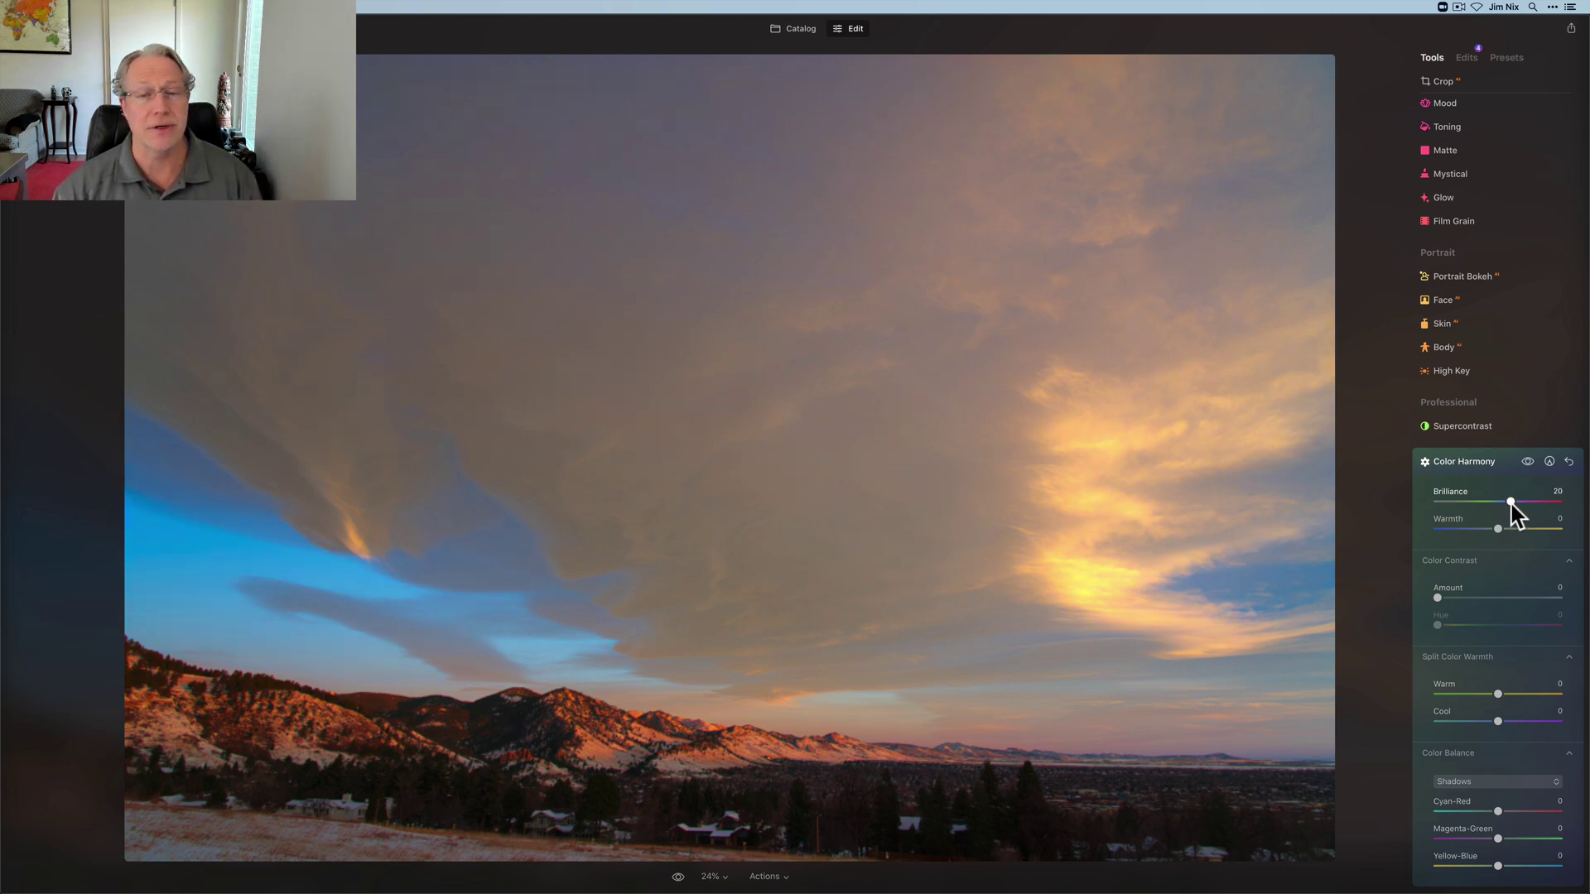
left_click_drag(1513, 504, 1555, 503)
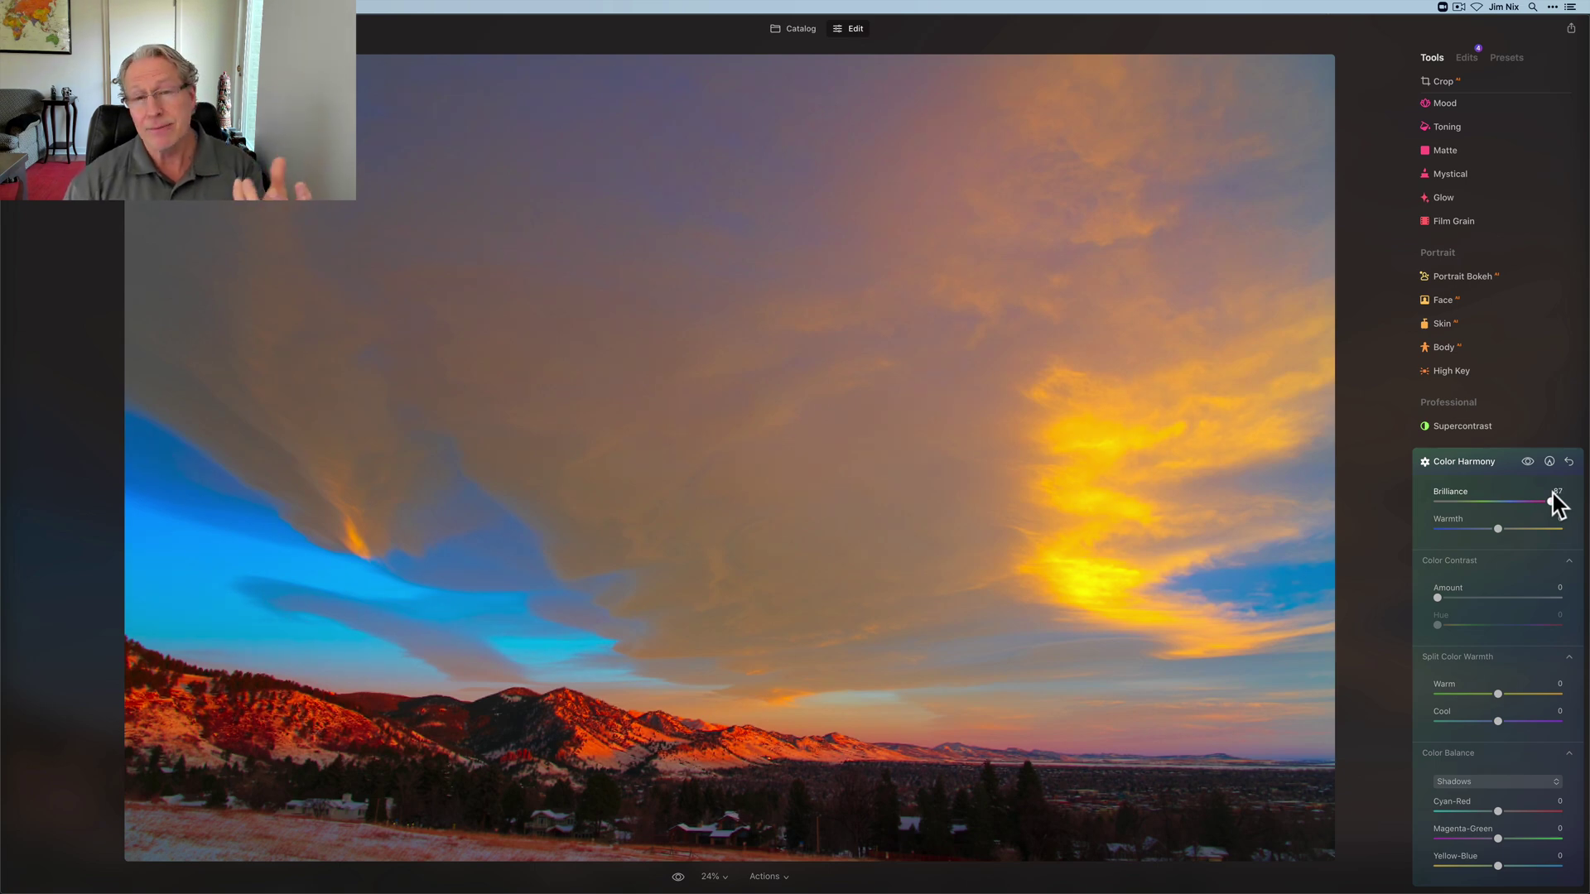
left_click_drag(1557, 505, 1506, 502)
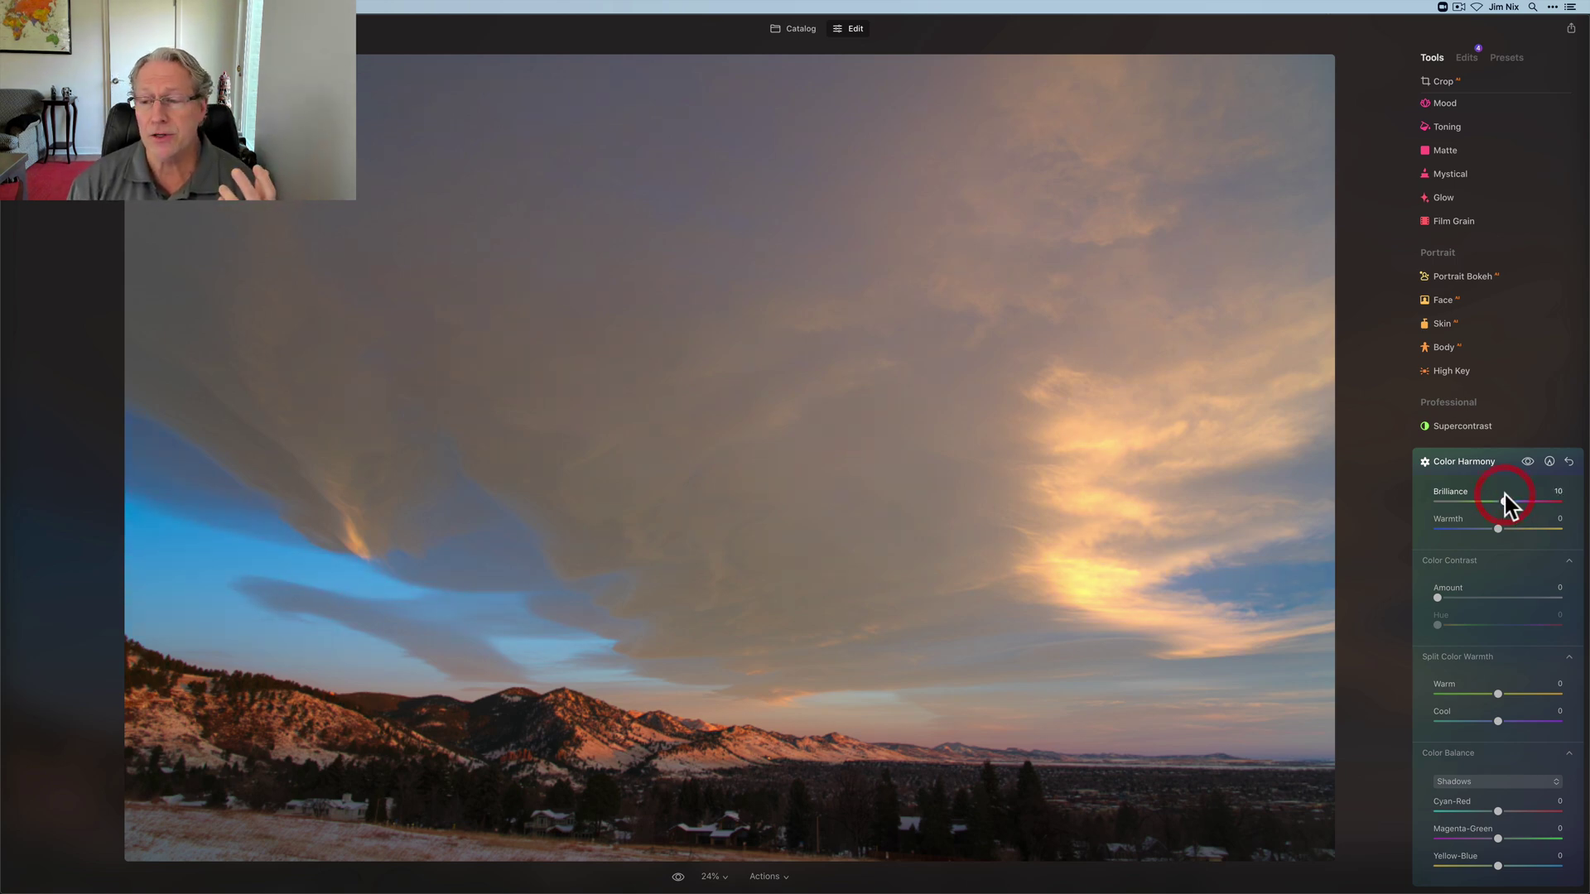
double_click(1505, 501)
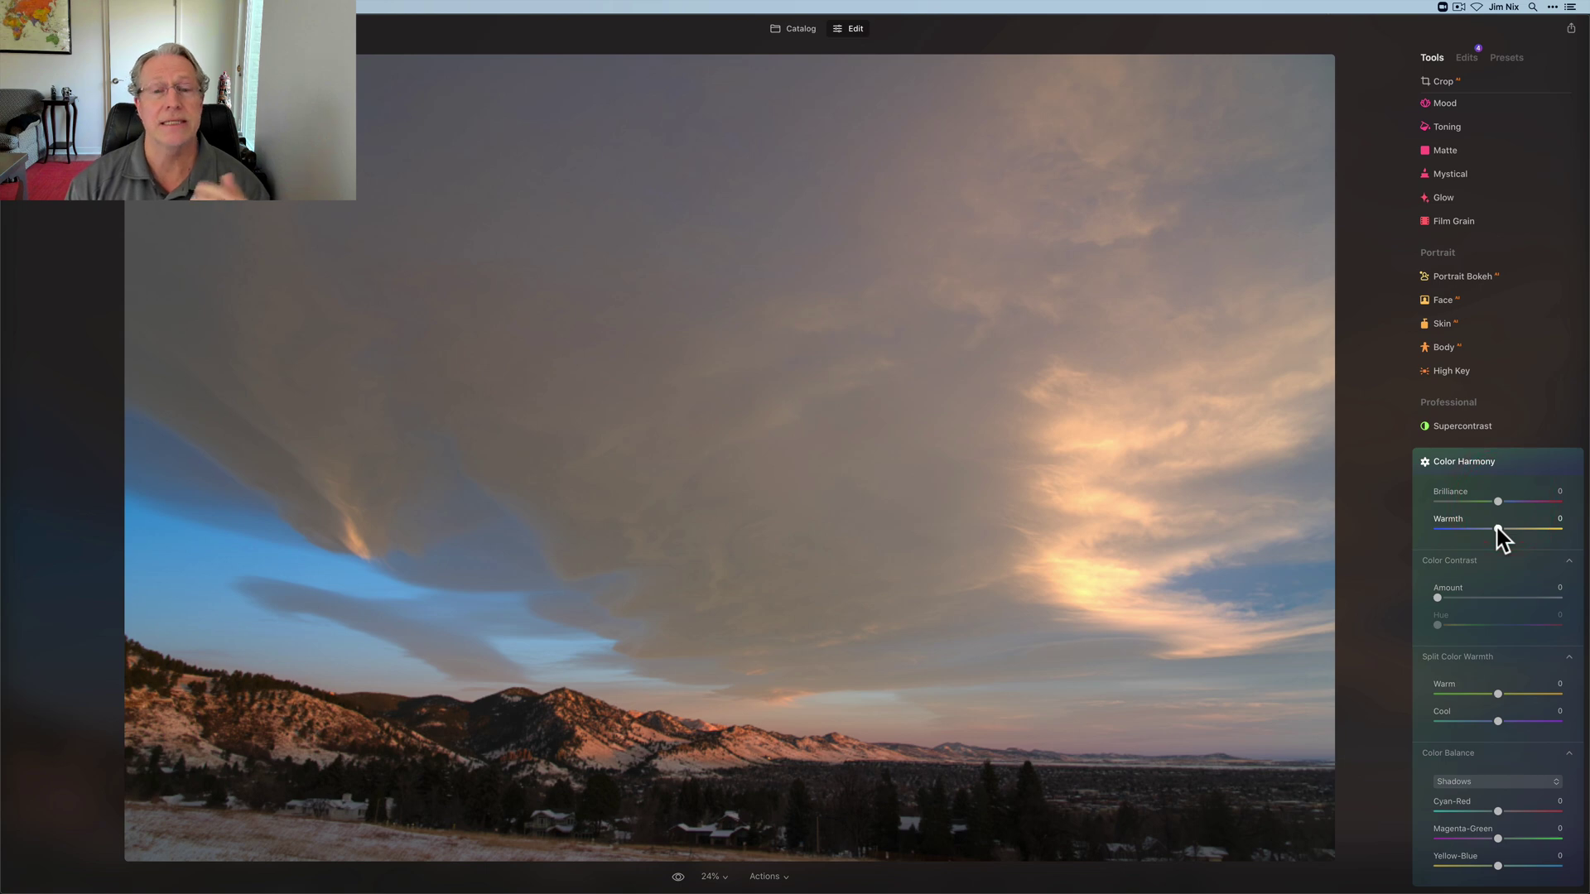
mouse_move(1498, 528)
left_mouse_down()
mouse_move(1439, 530)
mouse_move(1526, 530)
left_mouse_up()
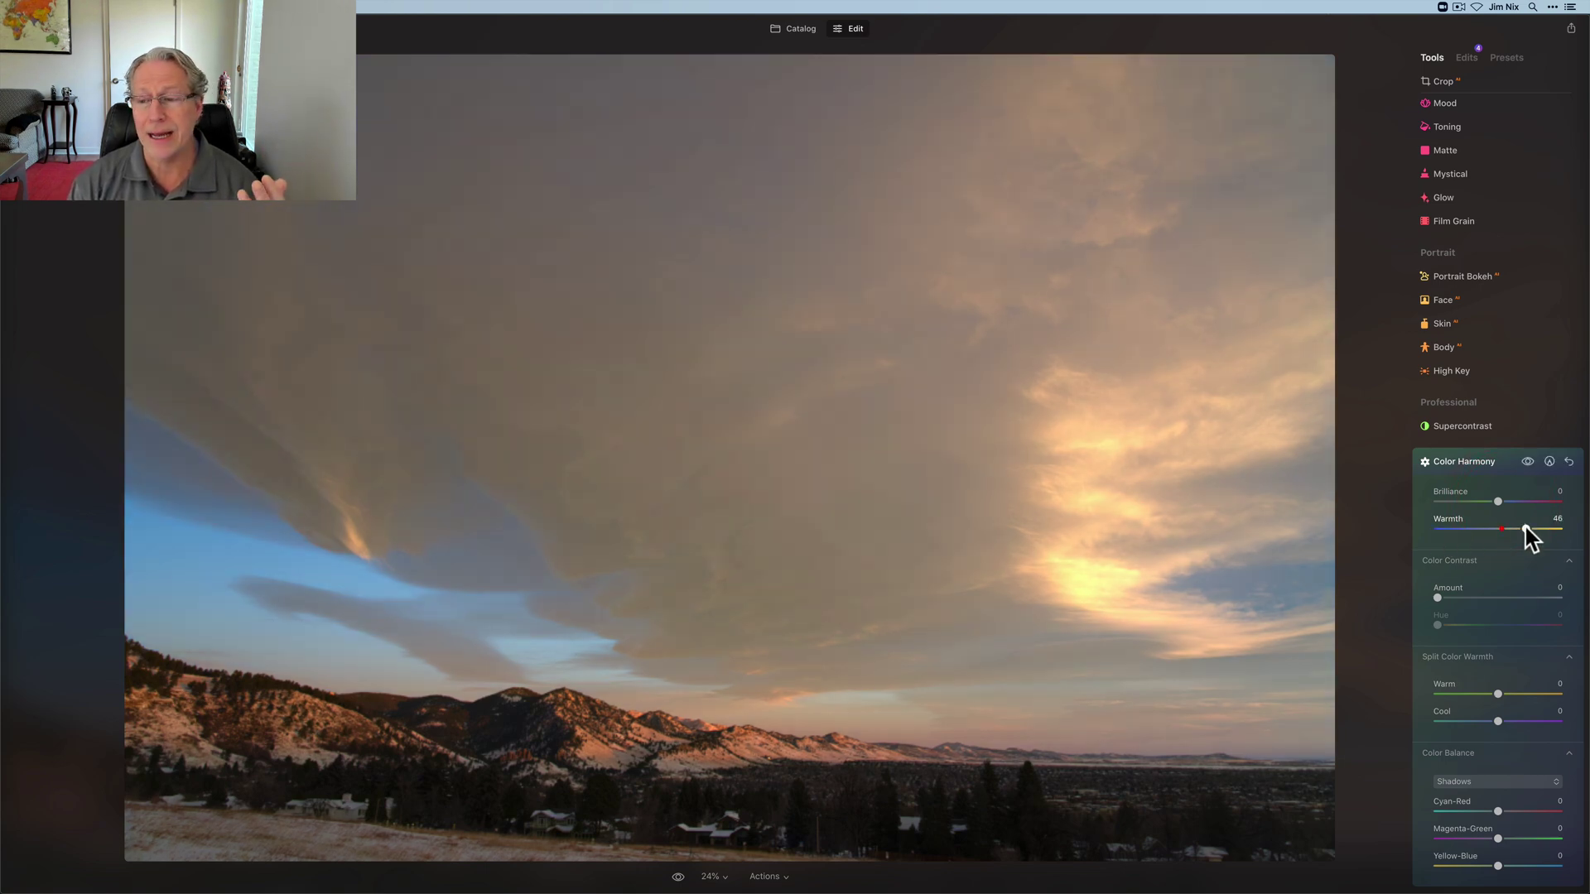
double_click(1527, 530)
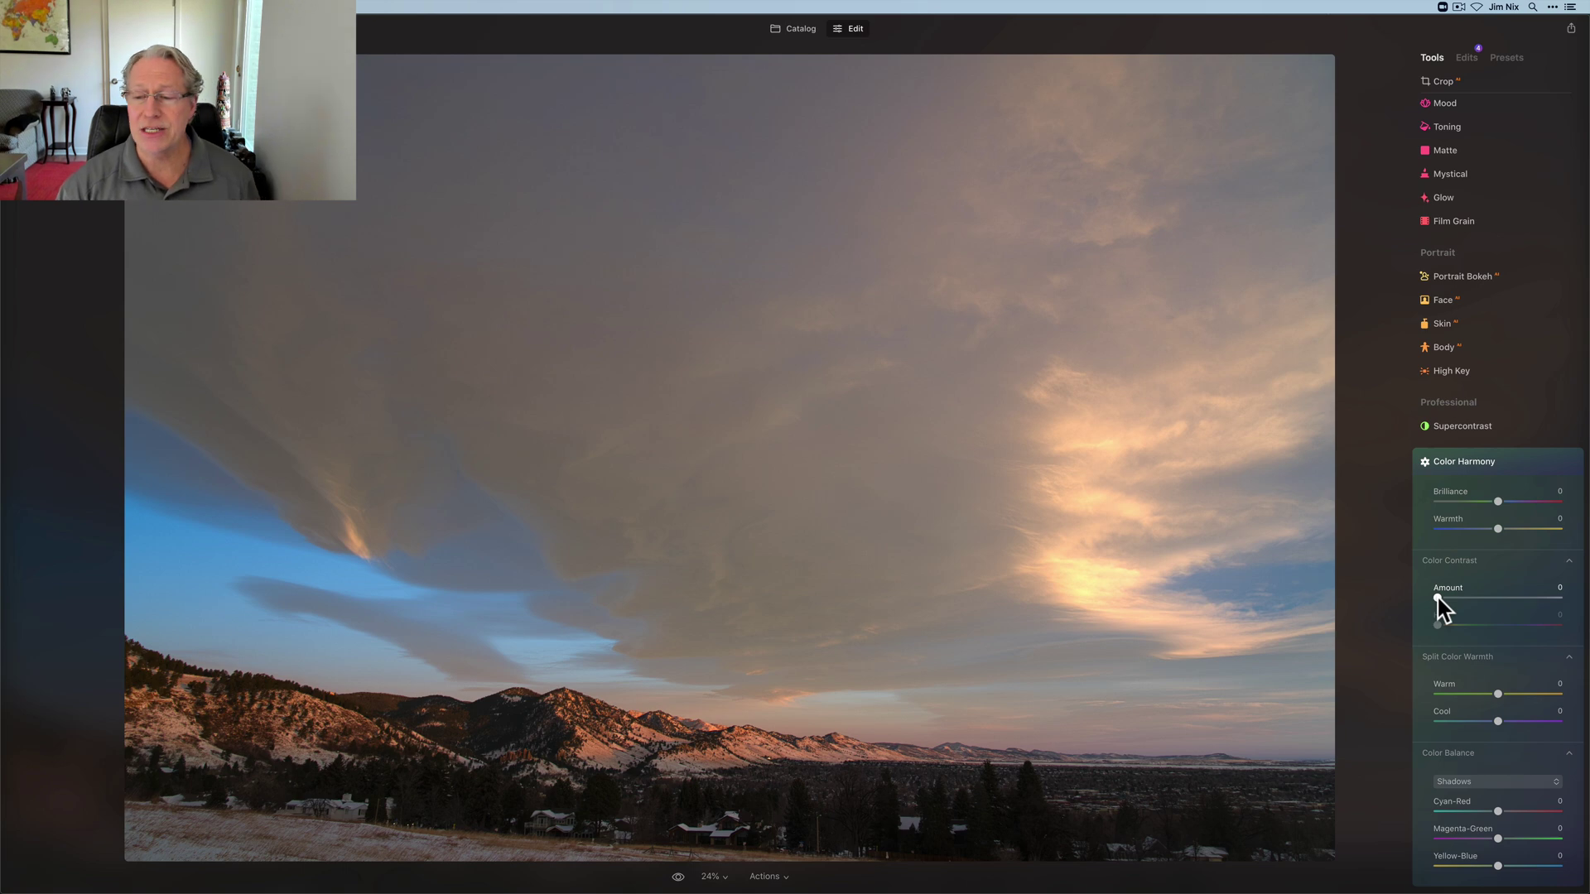
left_click_drag(1438, 598, 1508, 602)
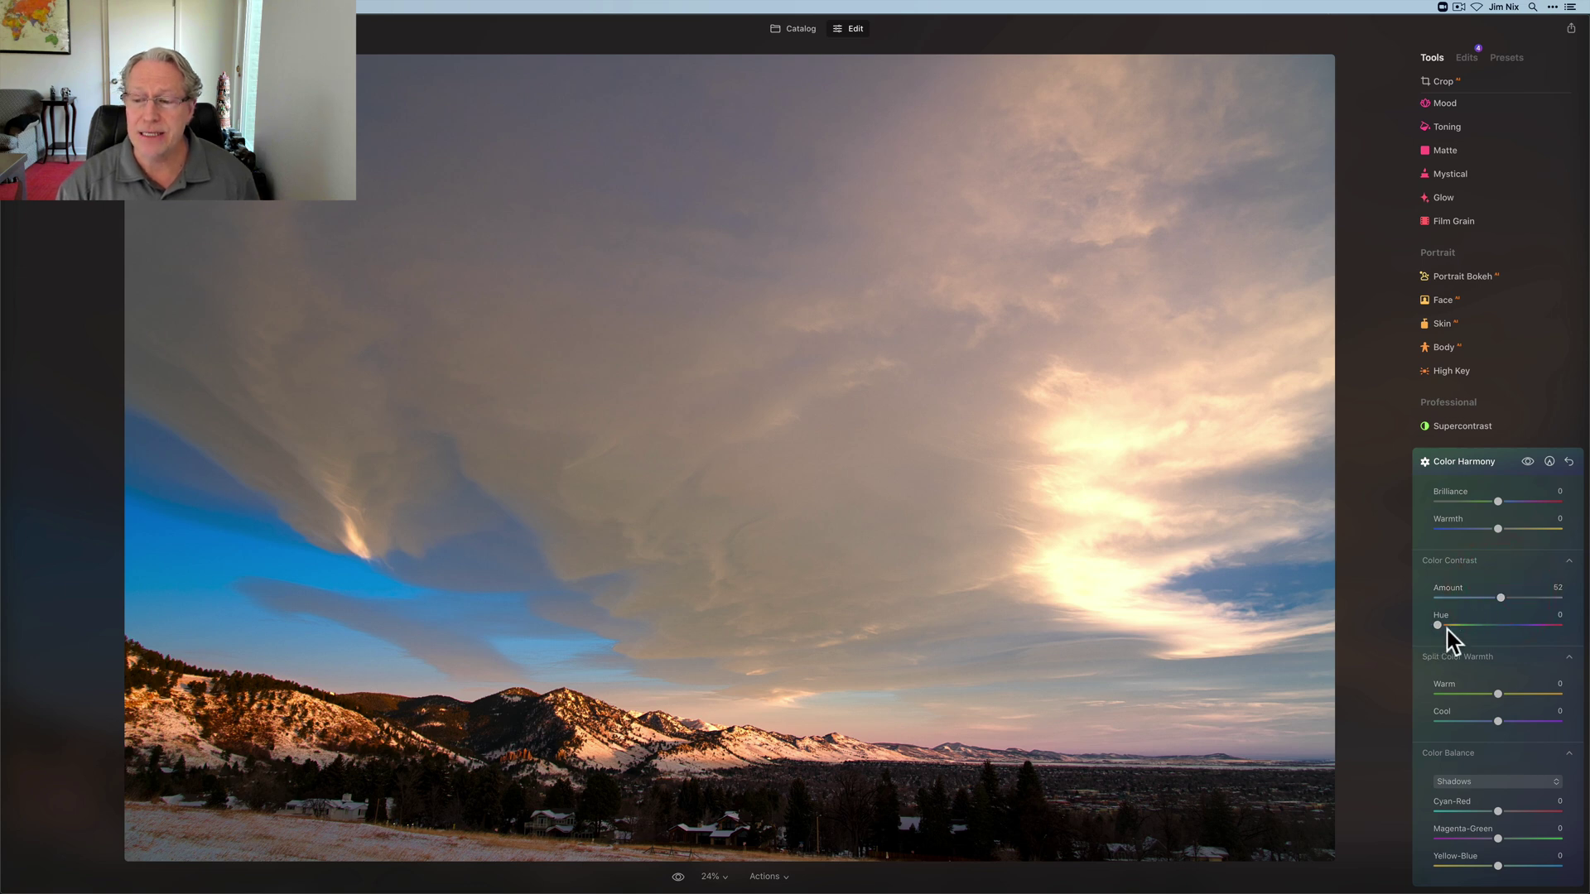
left_click_drag(1438, 625, 1435, 628)
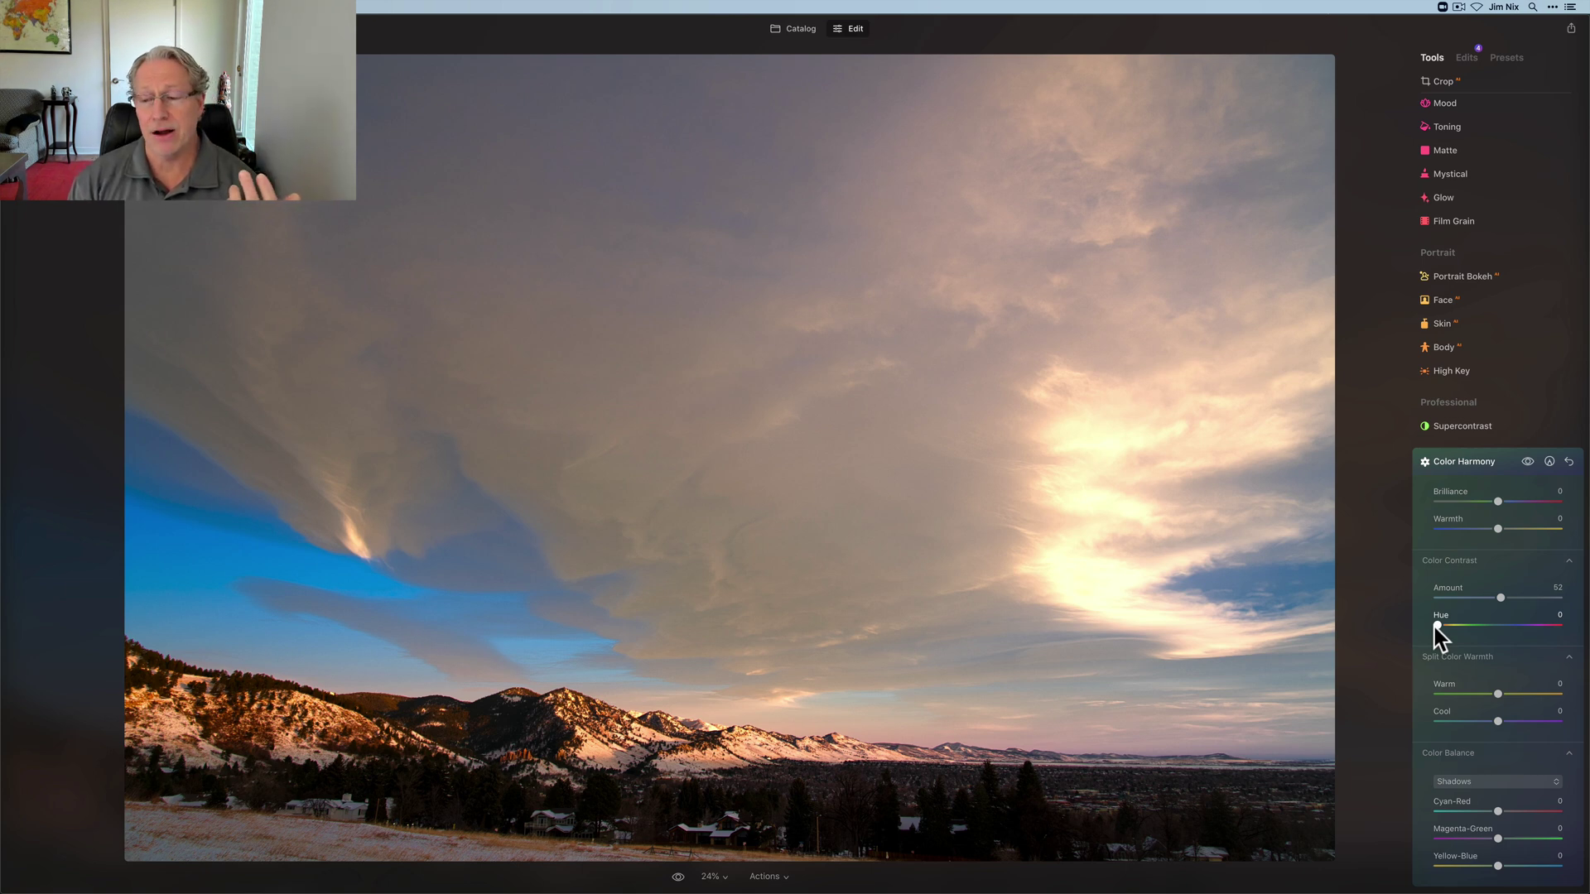
mouse_move(1437, 627)
left_mouse_down()
mouse_move(1512, 627)
mouse_move(1528, 597)
left_mouse_up()
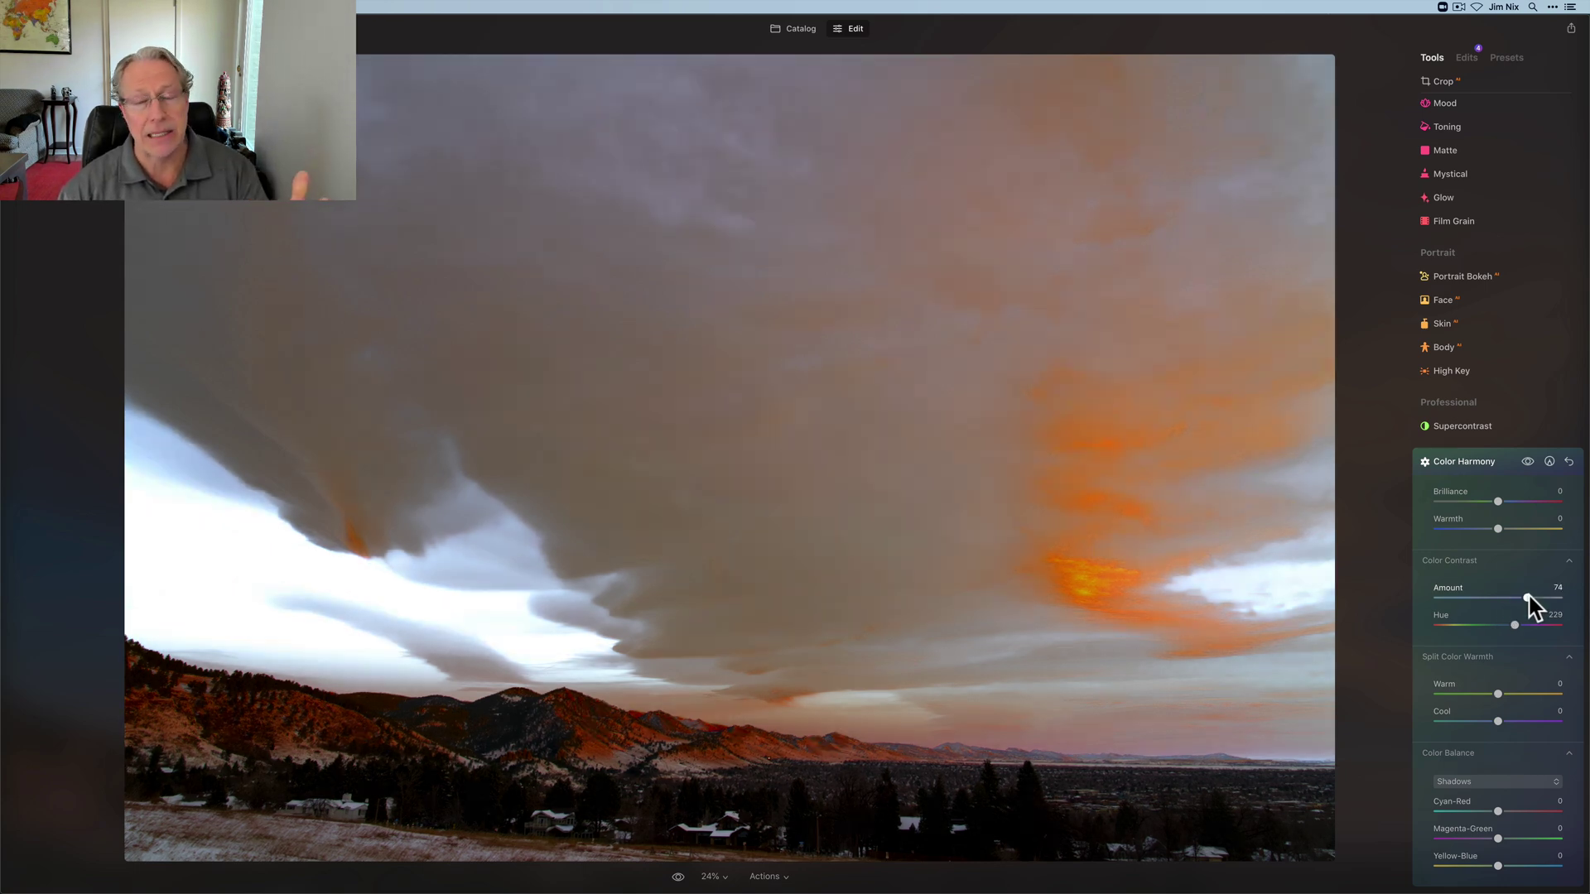
left_click_drag(1529, 598, 1529, 597)
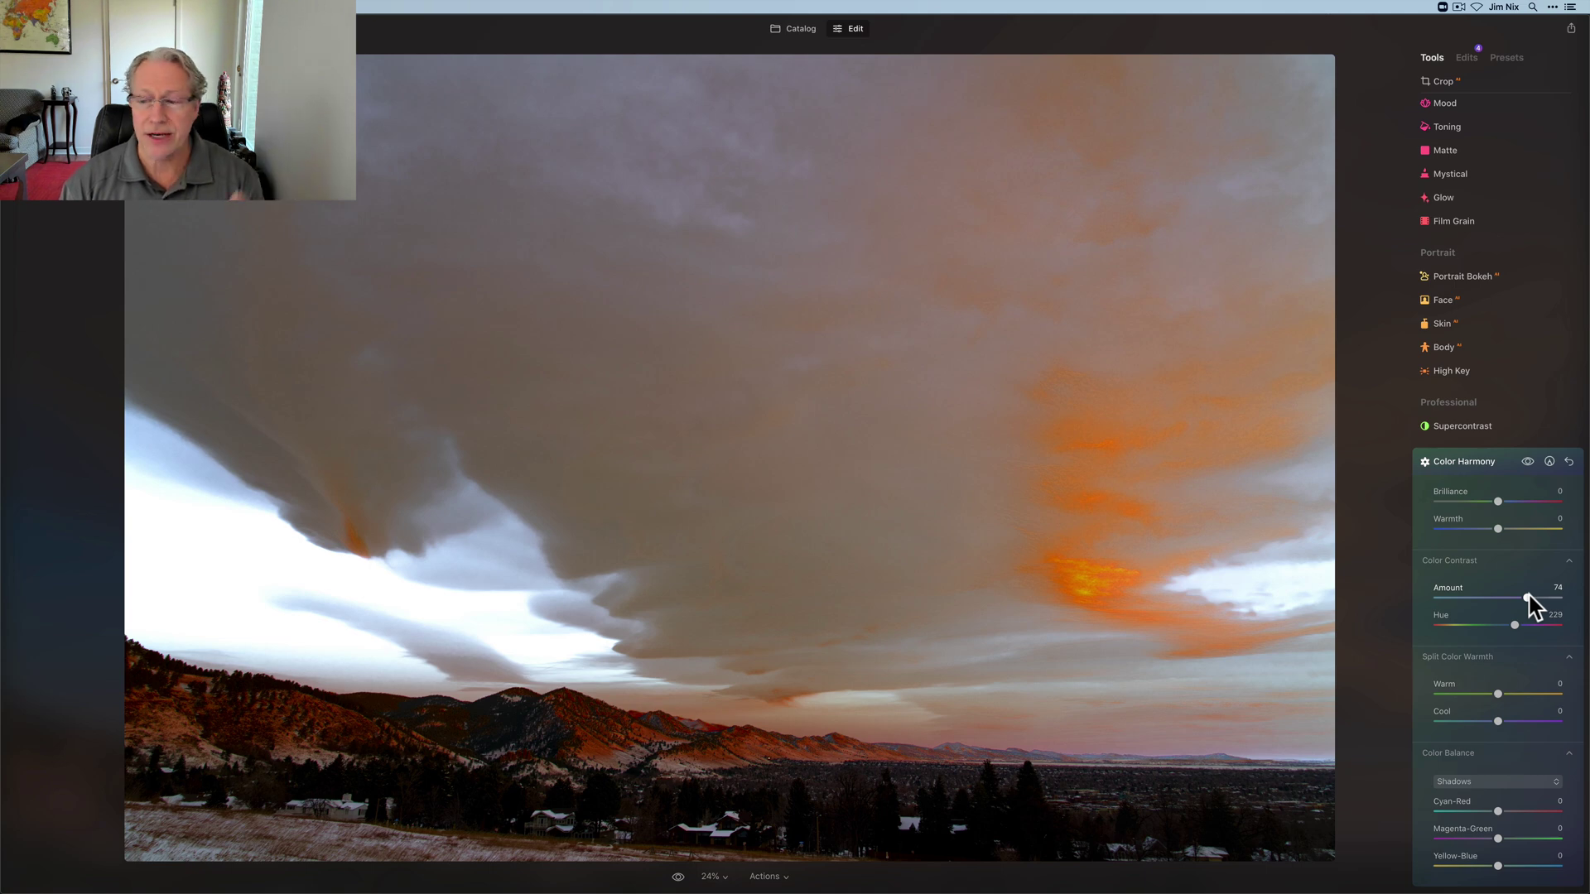
left_click(1568, 461)
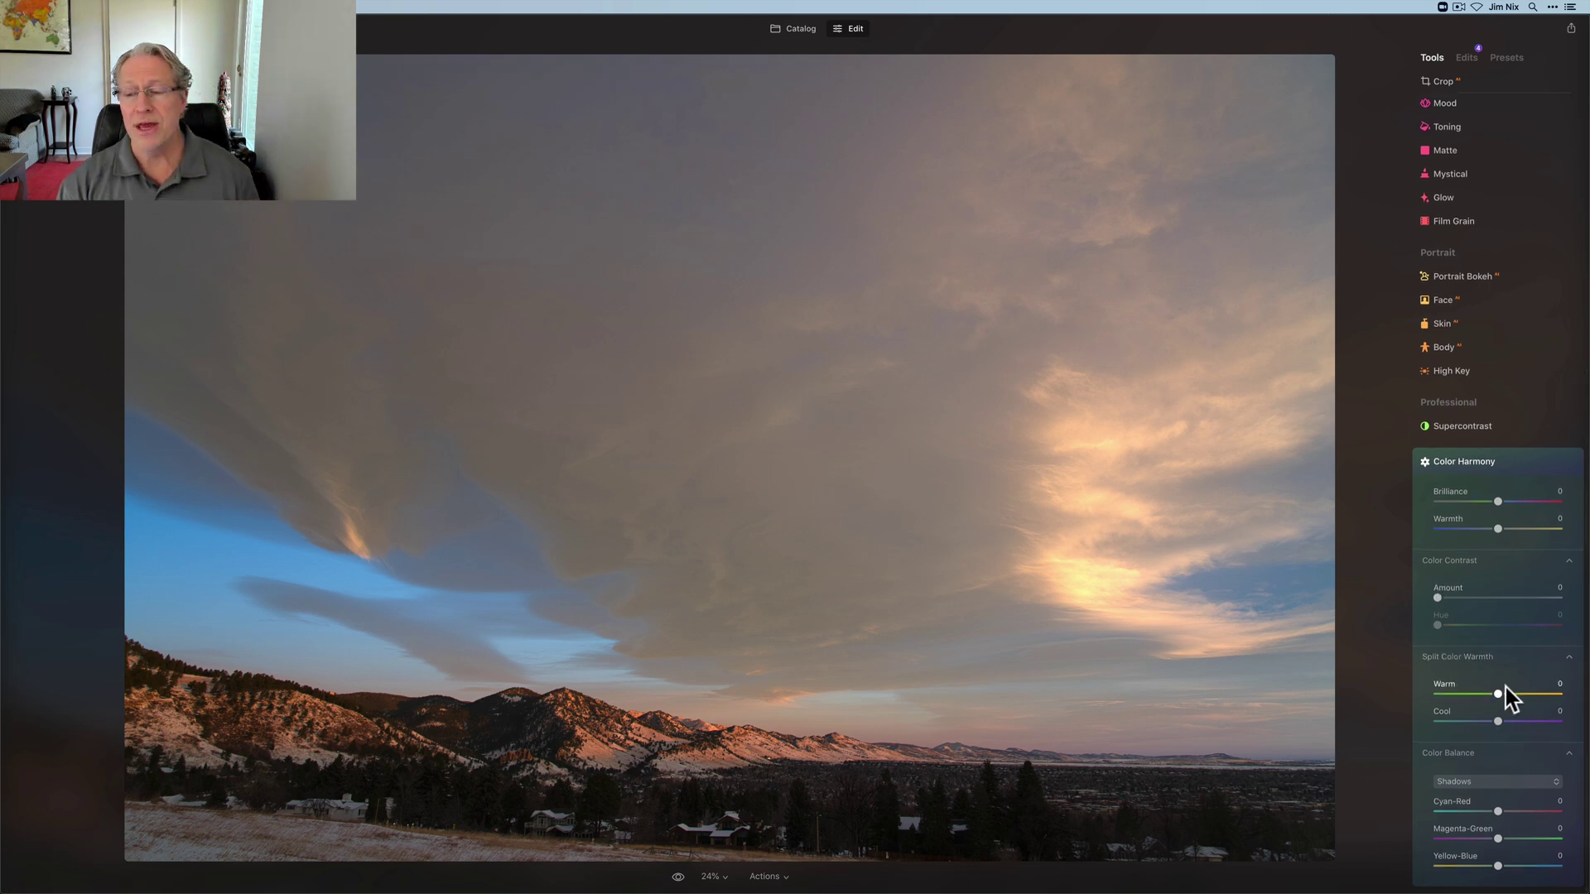
Try Split Color Warmth's Warm slider across its range, leaving it around 24 to warm the clouds
left_click_drag(1498, 694, 1448, 694)
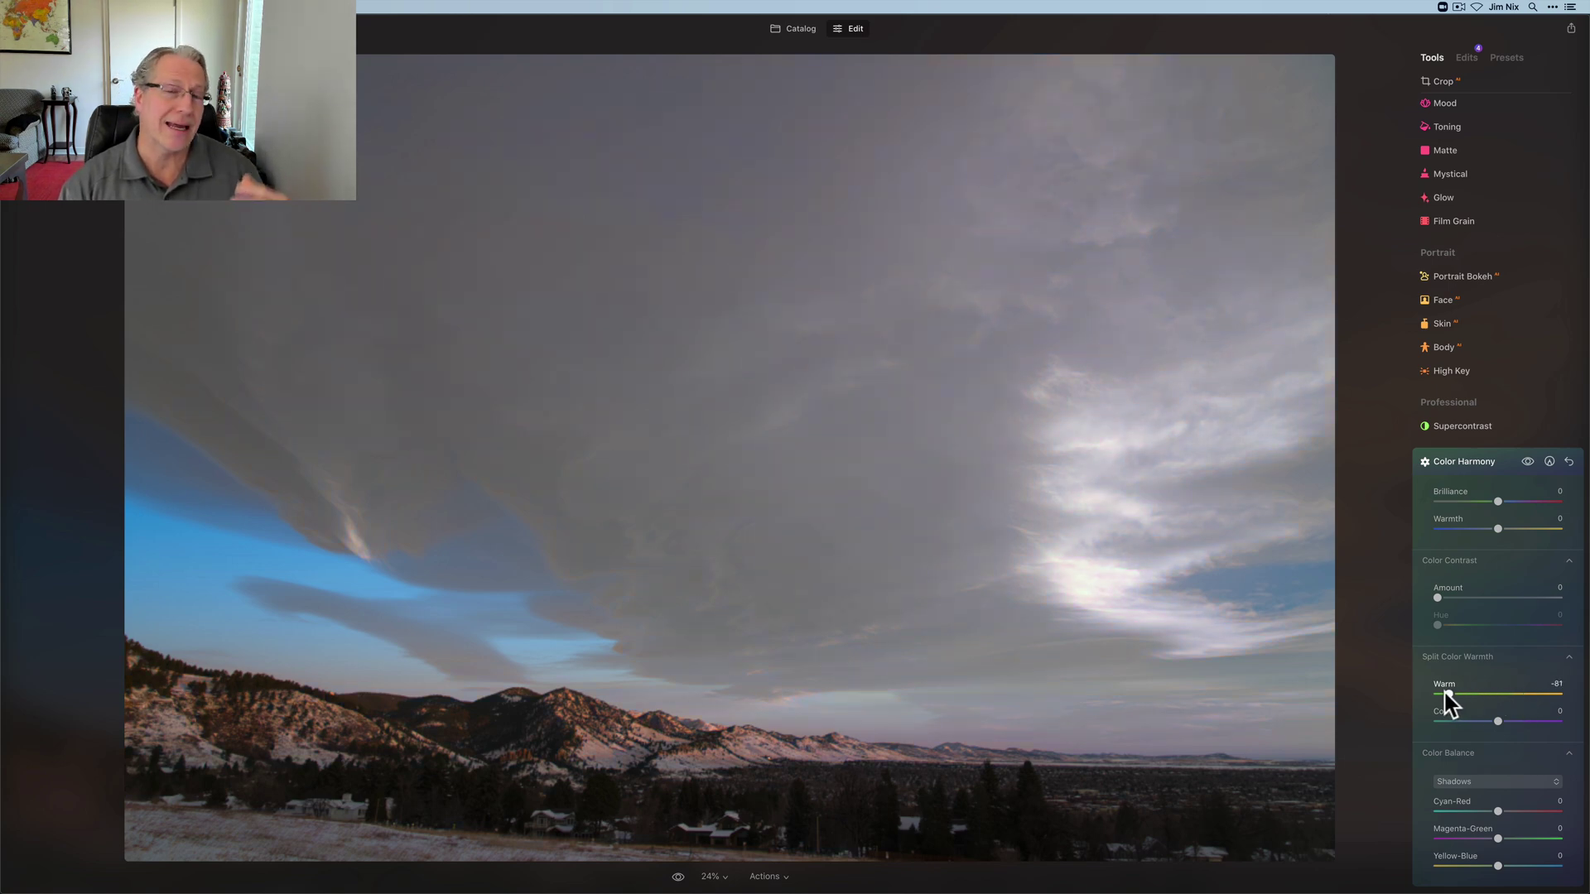
left_click_drag(1446, 696, 1503, 696)
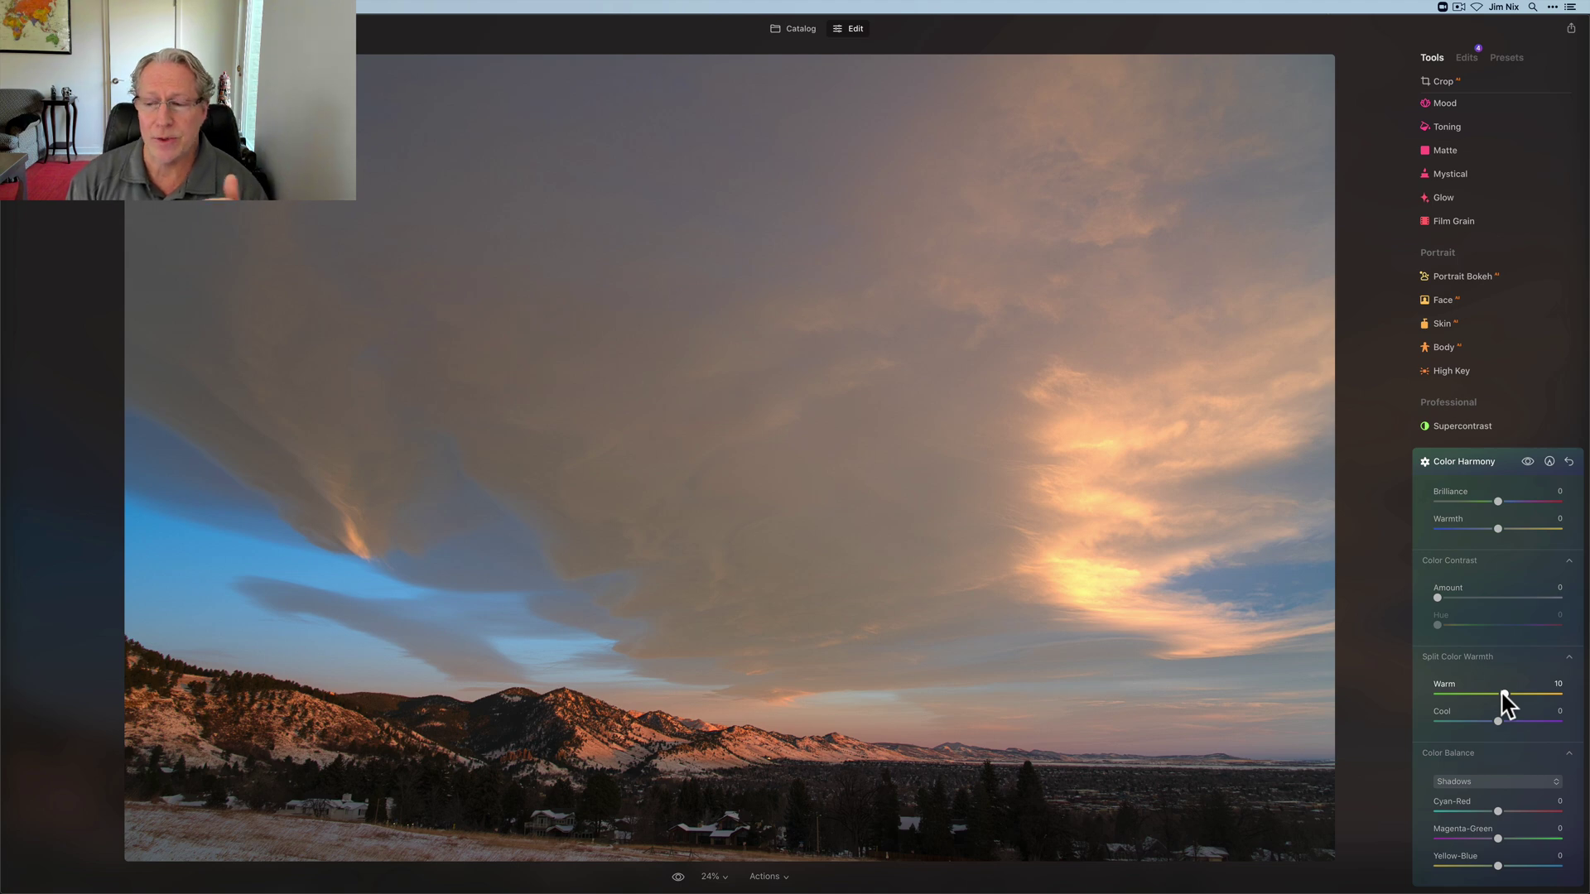
left_click_drag(1503, 695, 1509, 695)
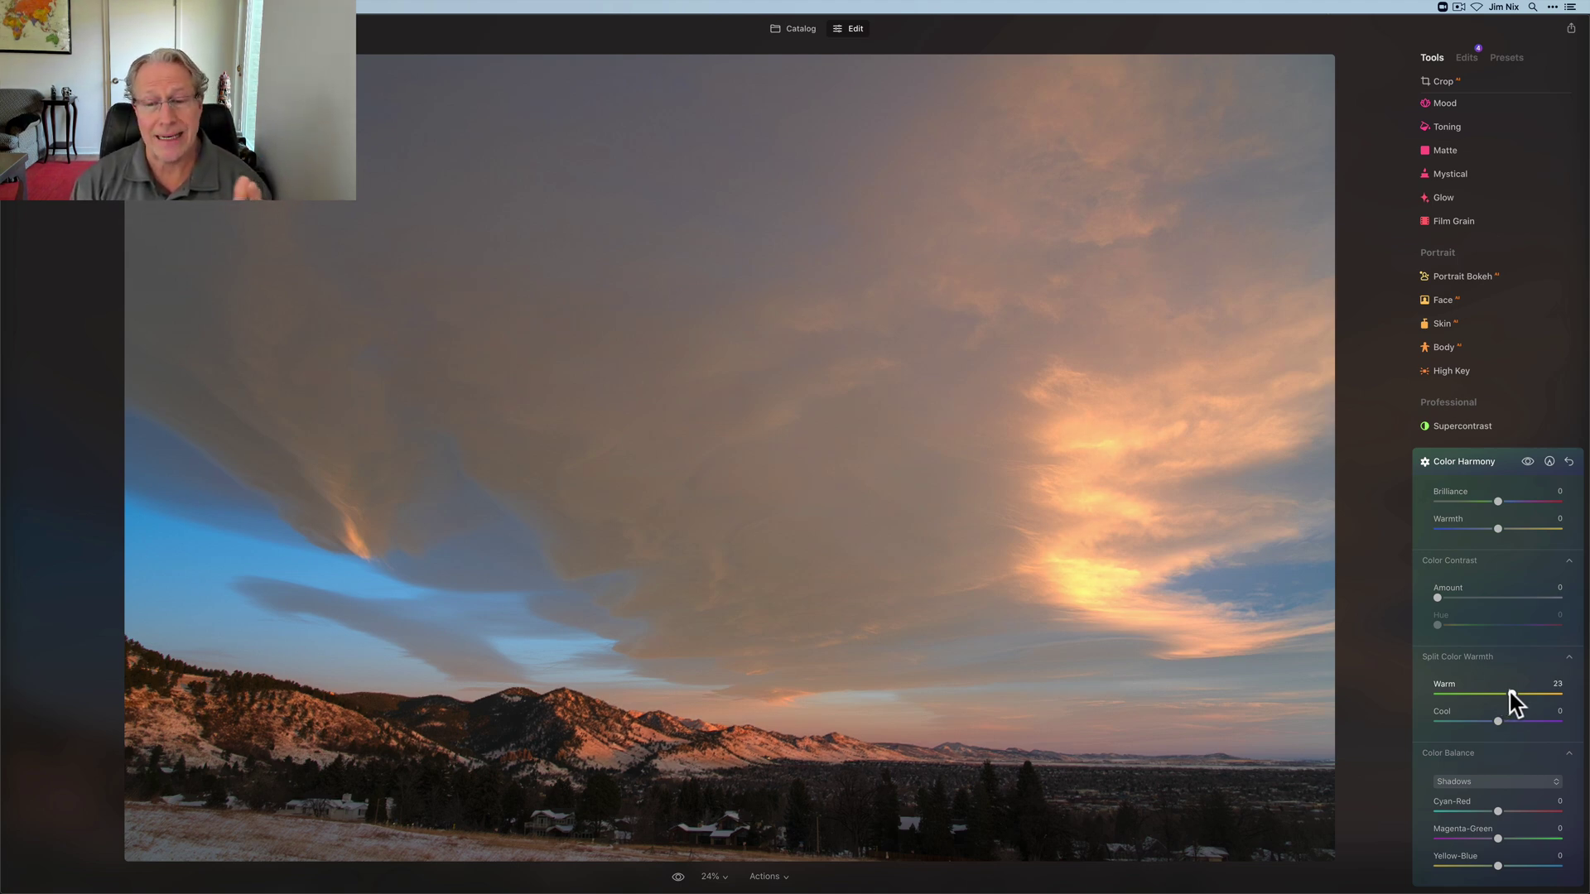
left_click_drag(1508, 693, 1512, 694)
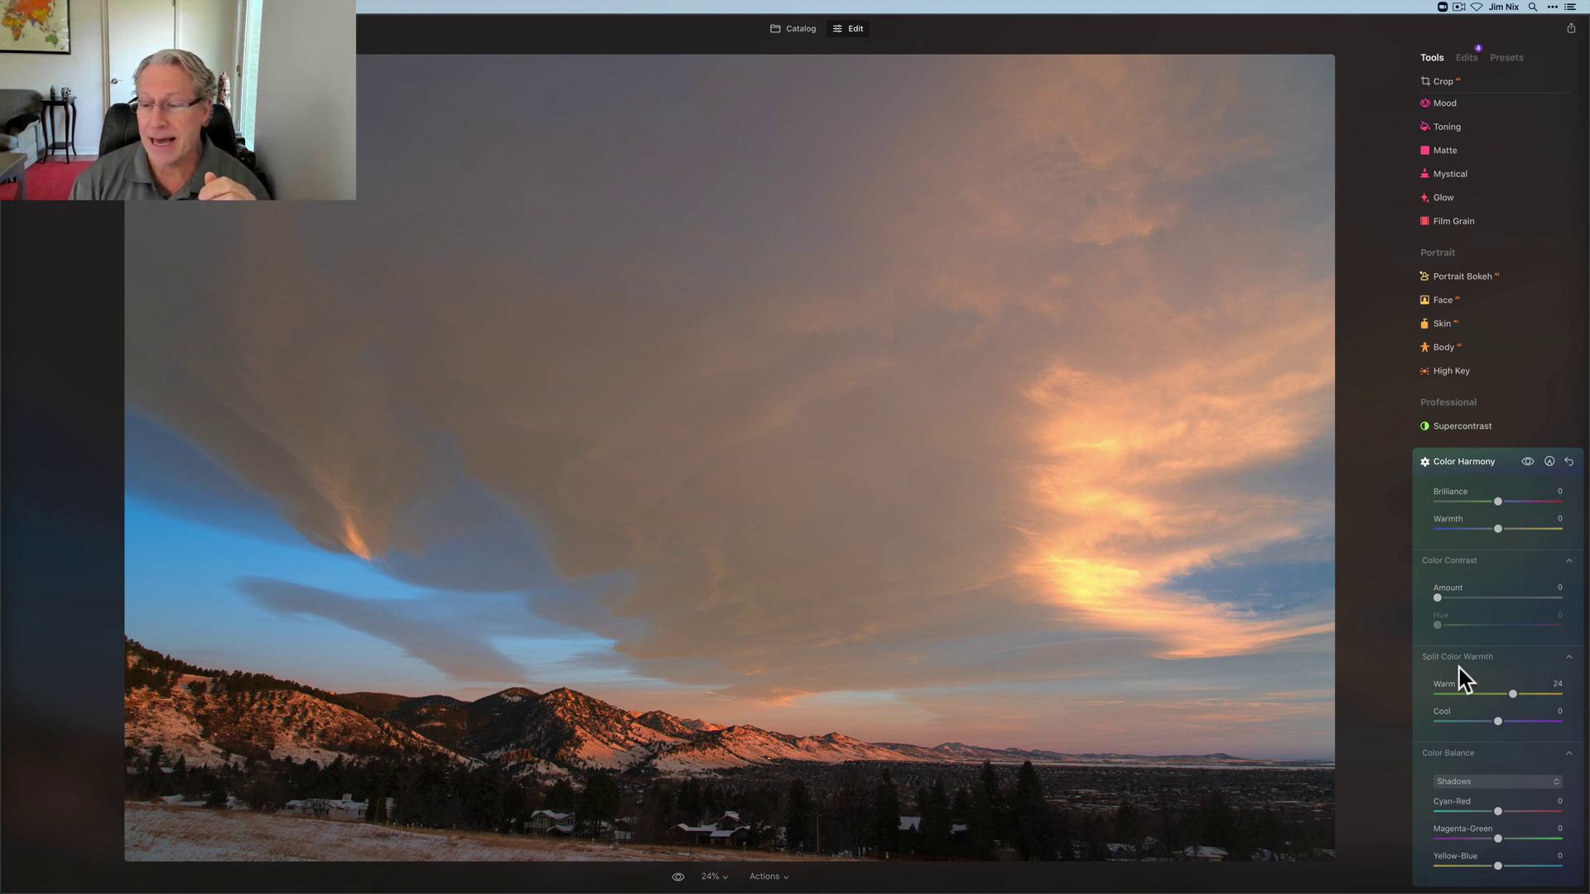
double_click(1508, 694)
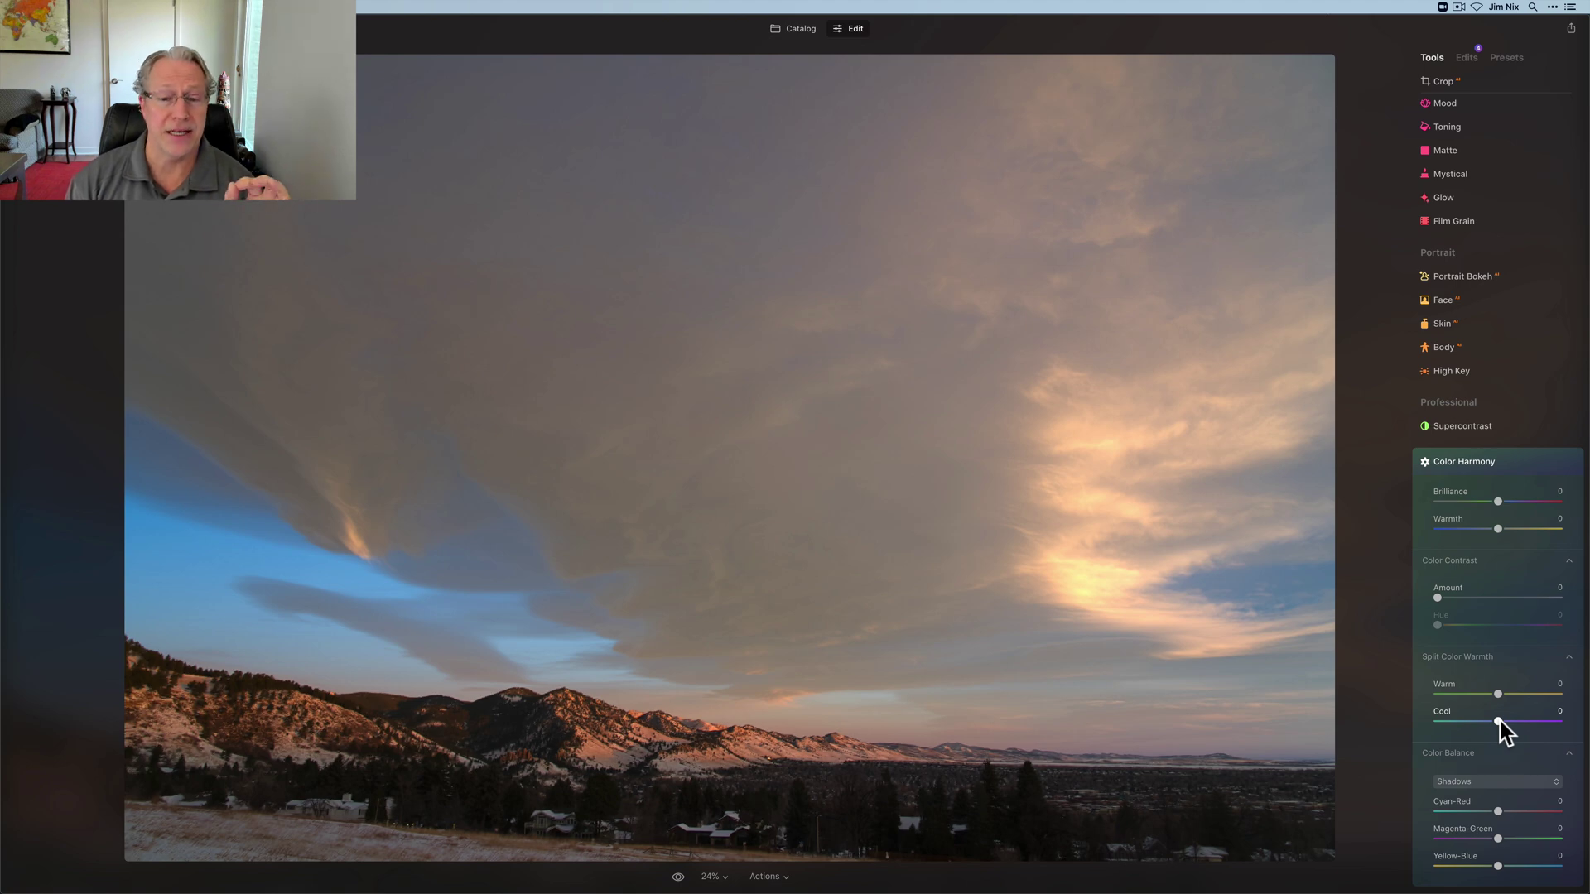
left_click_drag(1499, 720, 1567, 711)
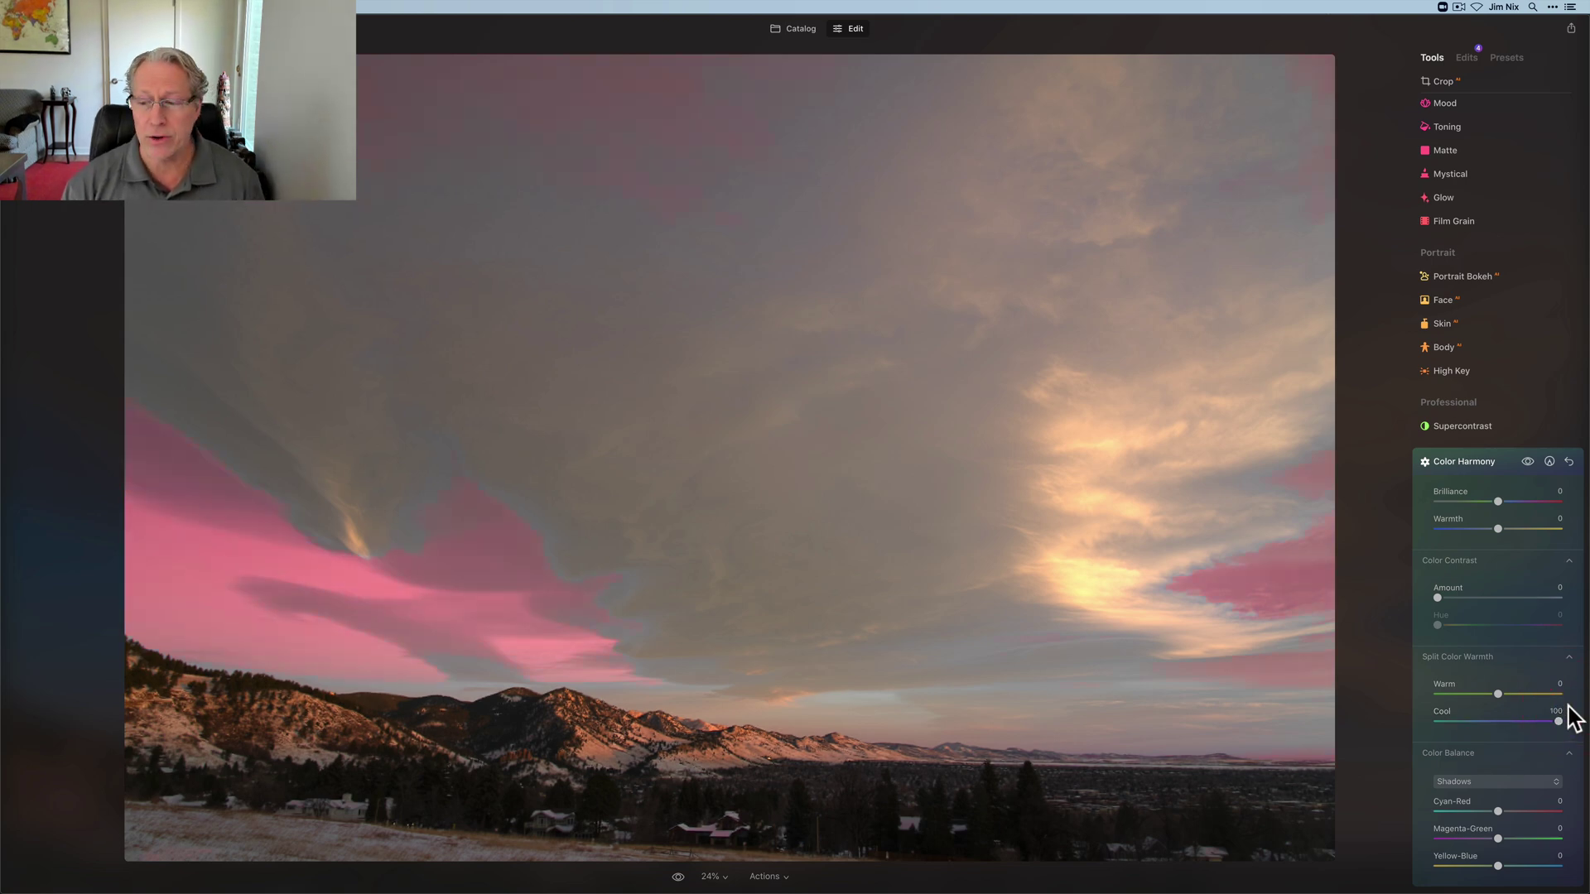
double_click(1557, 720)
left_click_drag(1497, 722, 1513, 694)
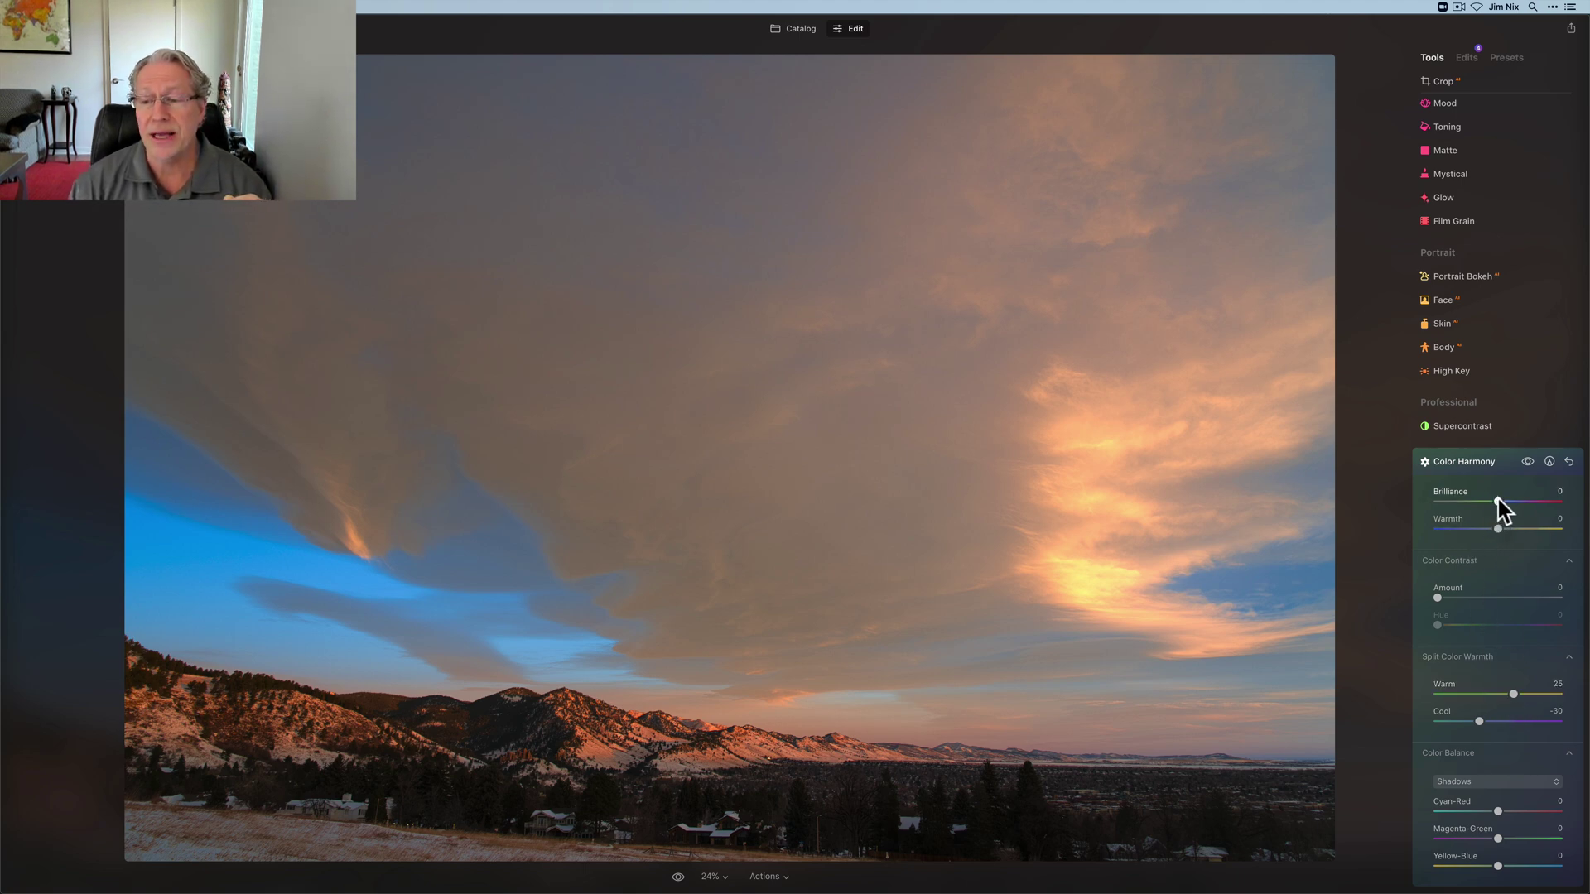
mouse_move(1496, 501)
left_mouse_down()
mouse_move(1516, 494)
mouse_move(1493, 494)
left_mouse_up()
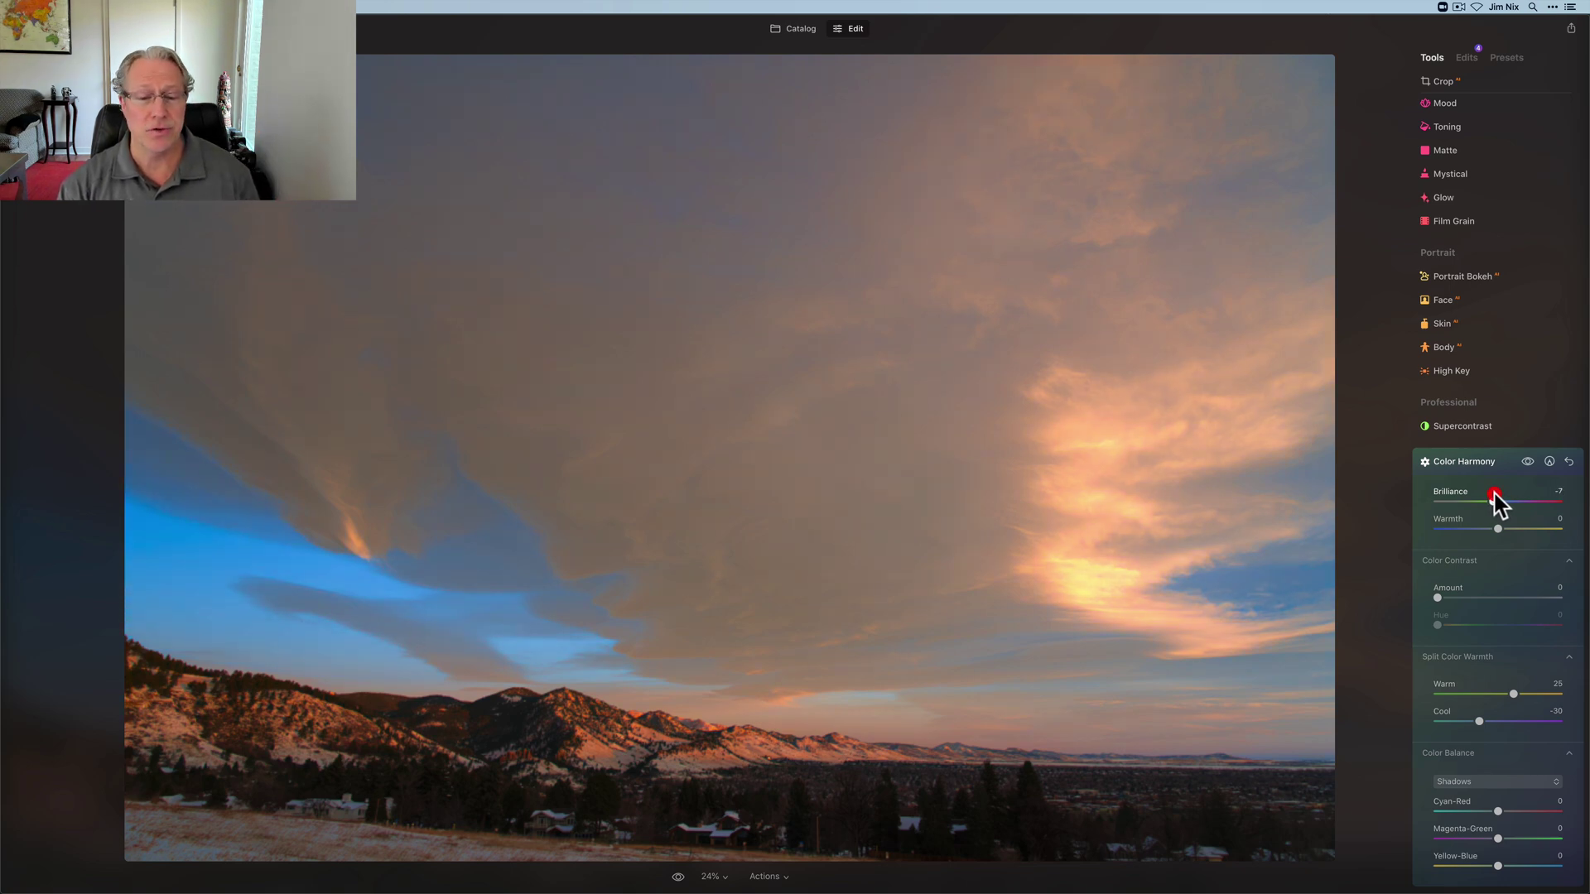
left_click(1568, 461)
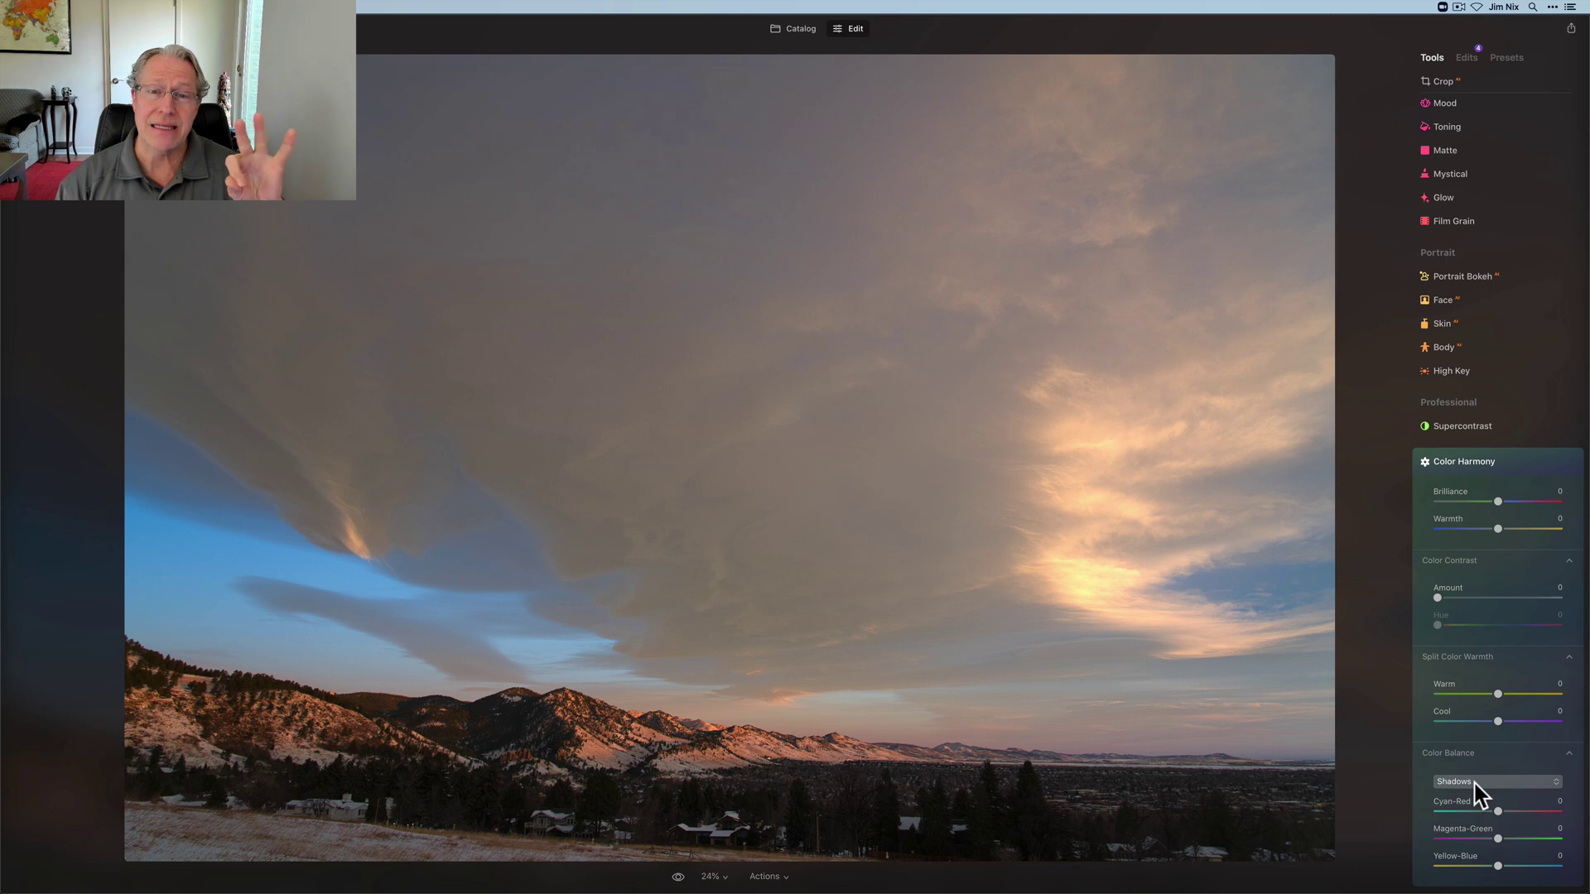
left_click(1477, 784)
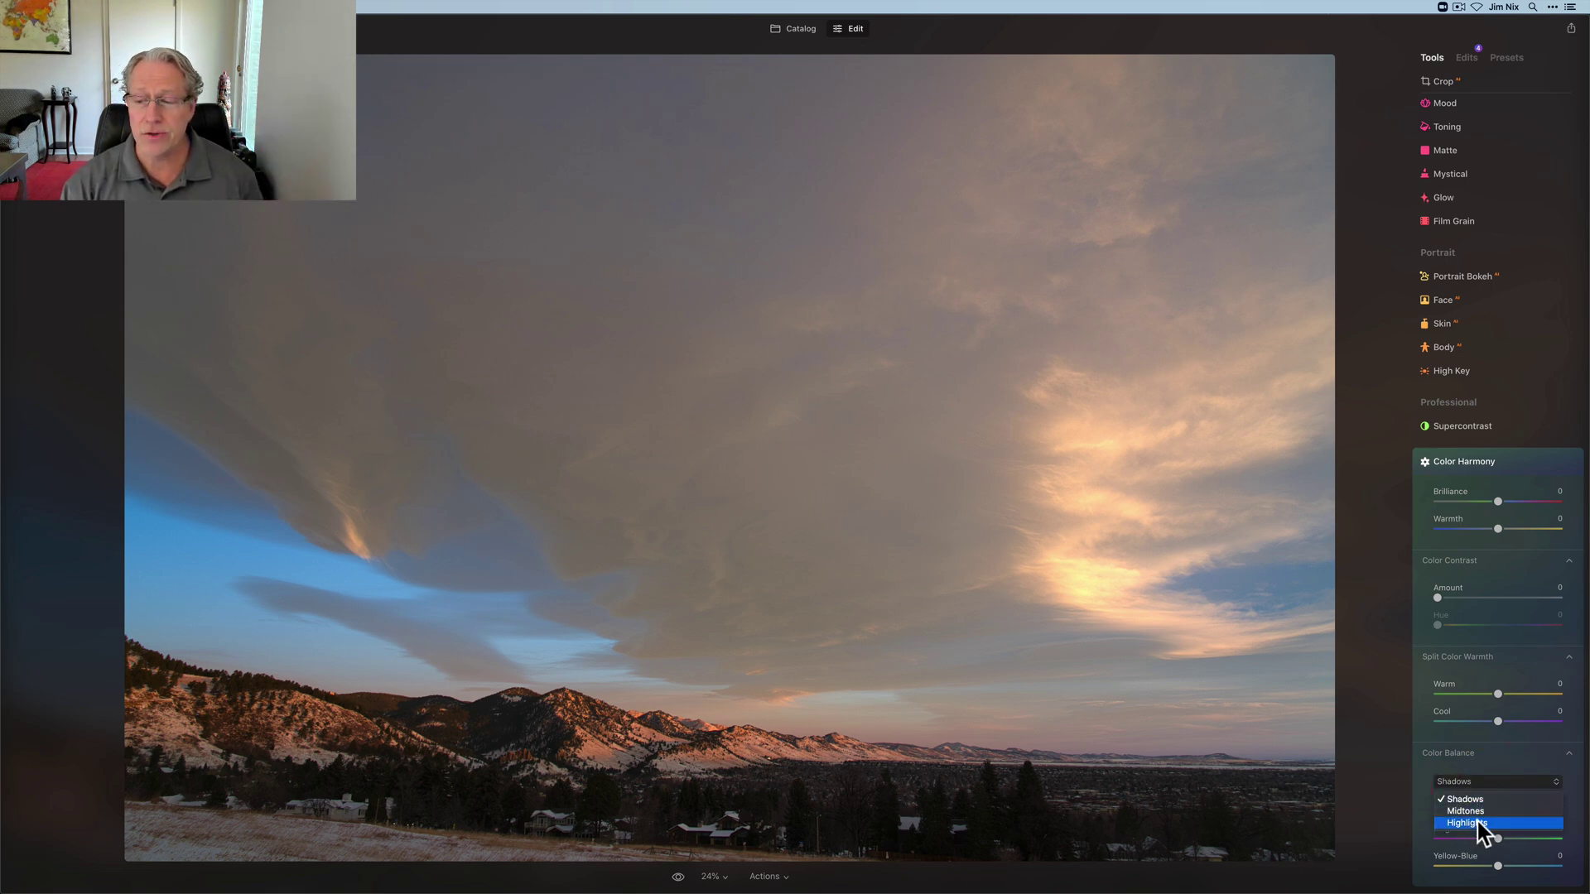
left_click(1487, 798)
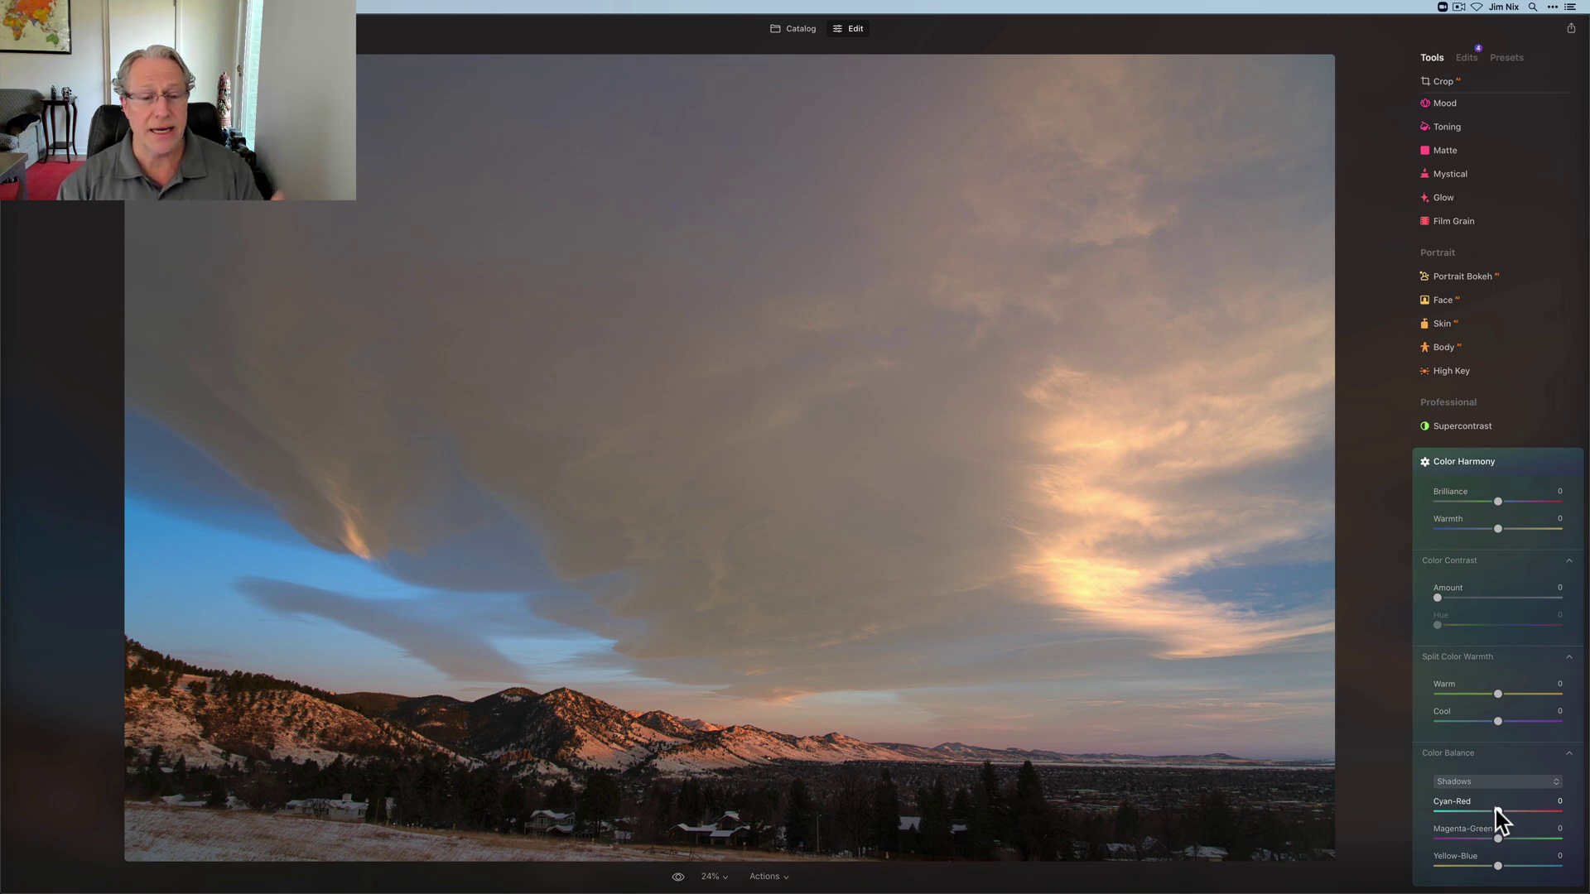
mouse_move(1495, 810)
left_mouse_down()
mouse_move(1459, 811)
mouse_move(1520, 808)
mouse_move(1498, 810)
left_mouse_up()
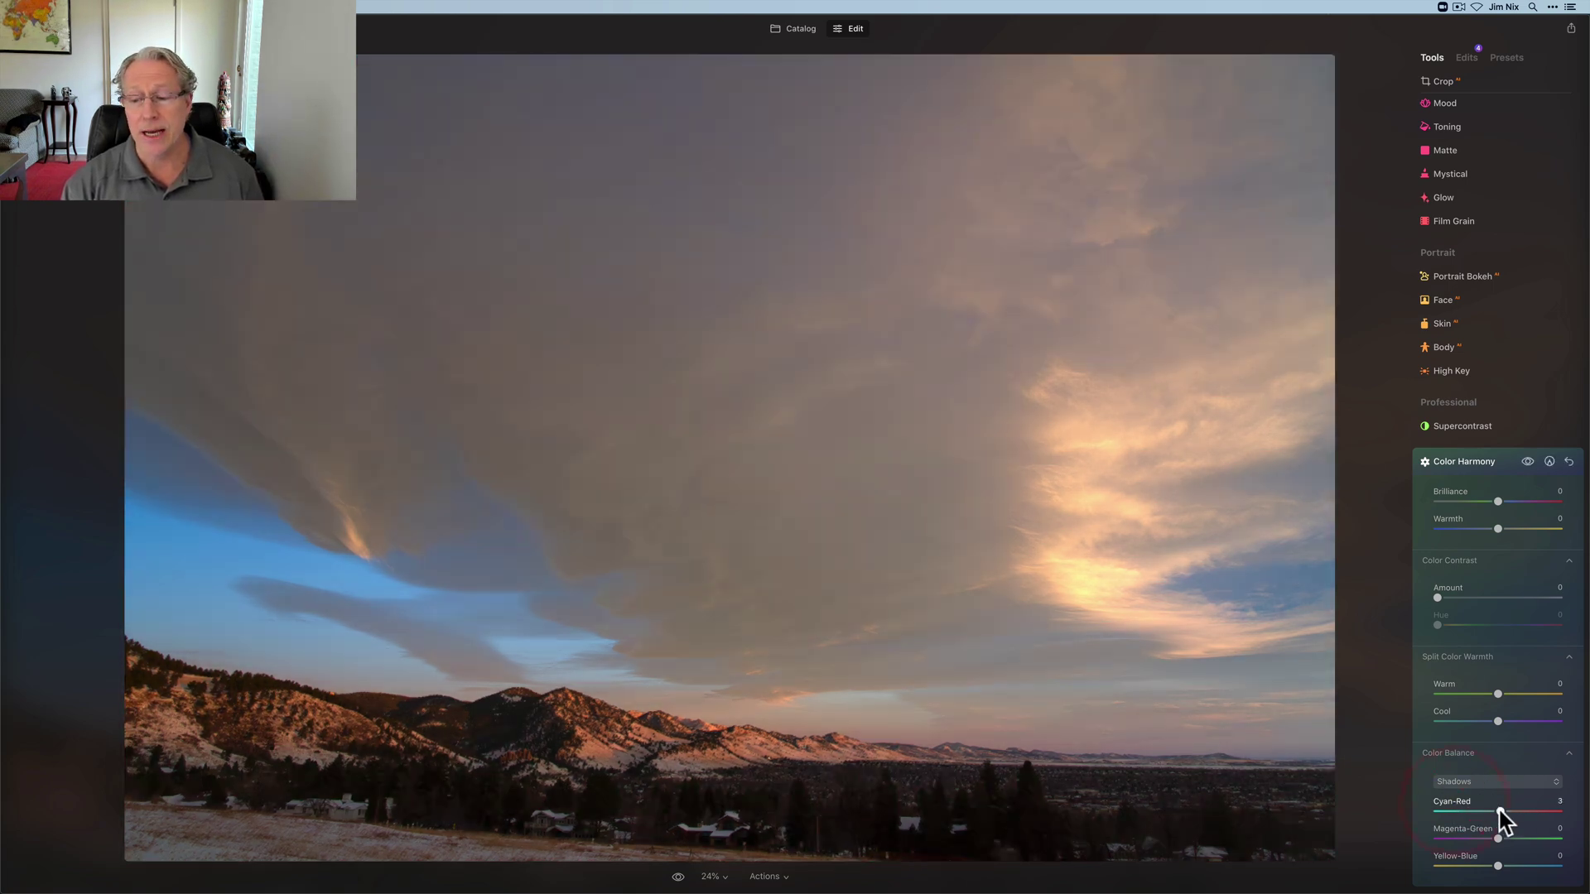
left_click(1498, 810)
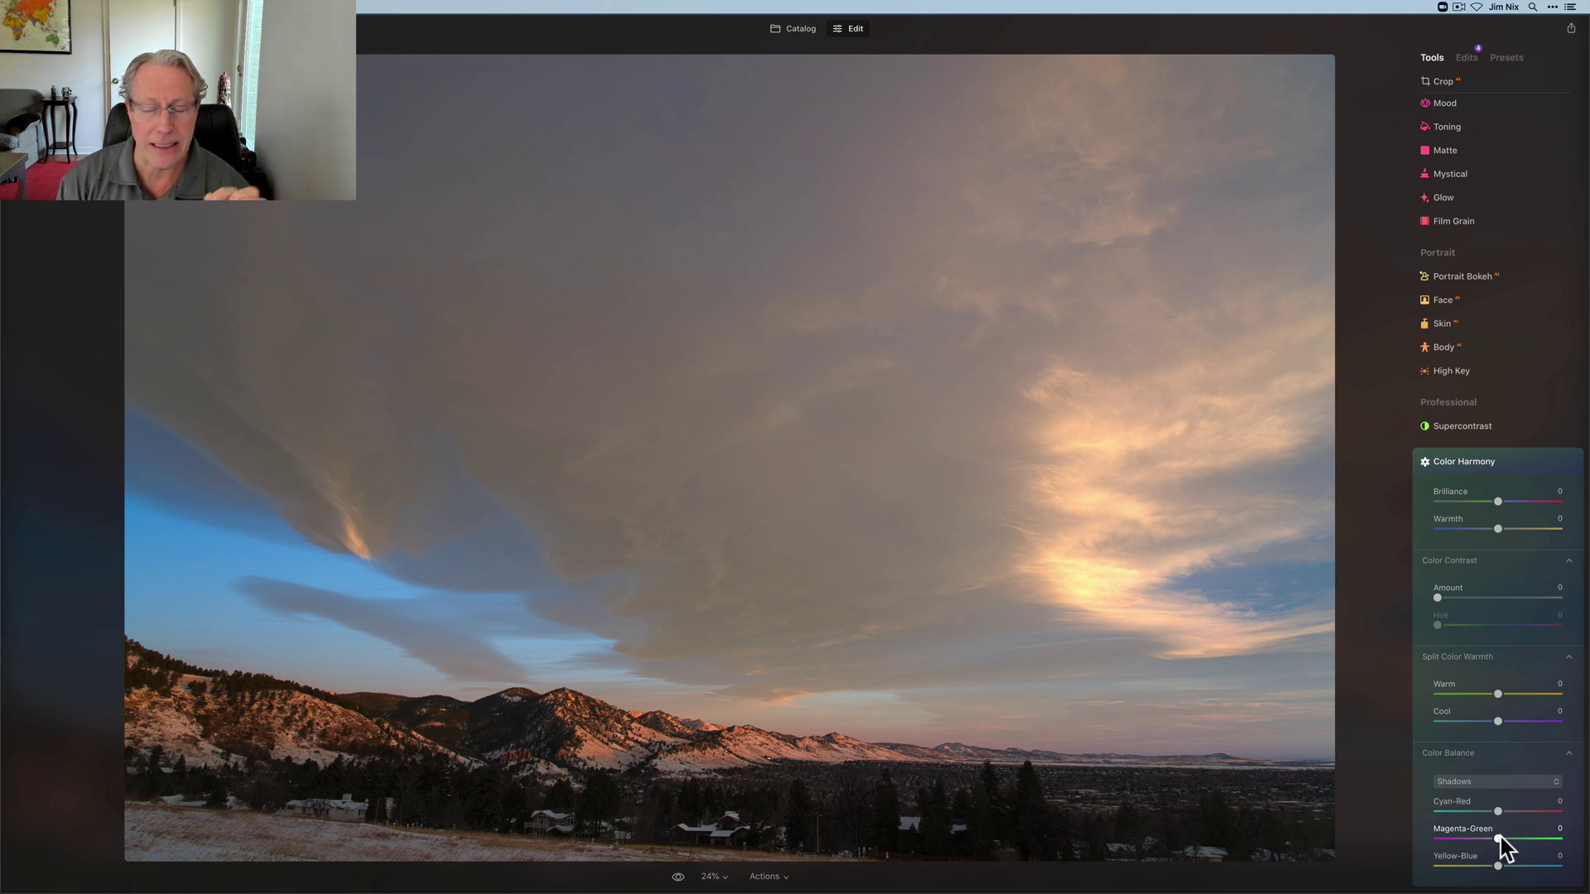
Switch Color Balance to Highlights and set Magenta-Green and Yellow-Blue both to -12
left_click(1488, 781)
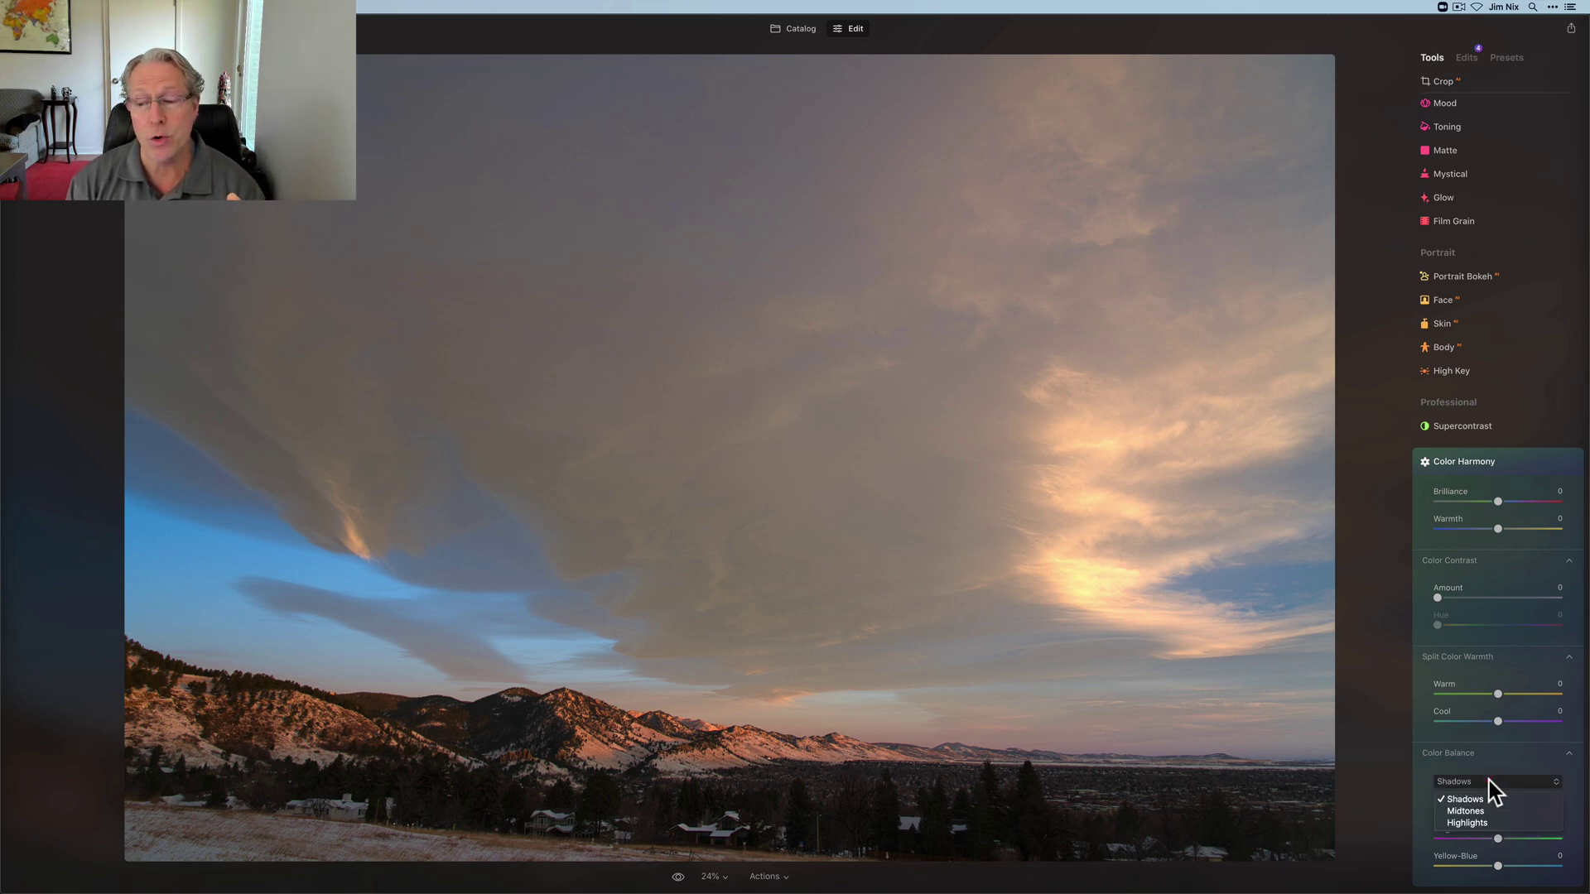
left_click(1488, 823)
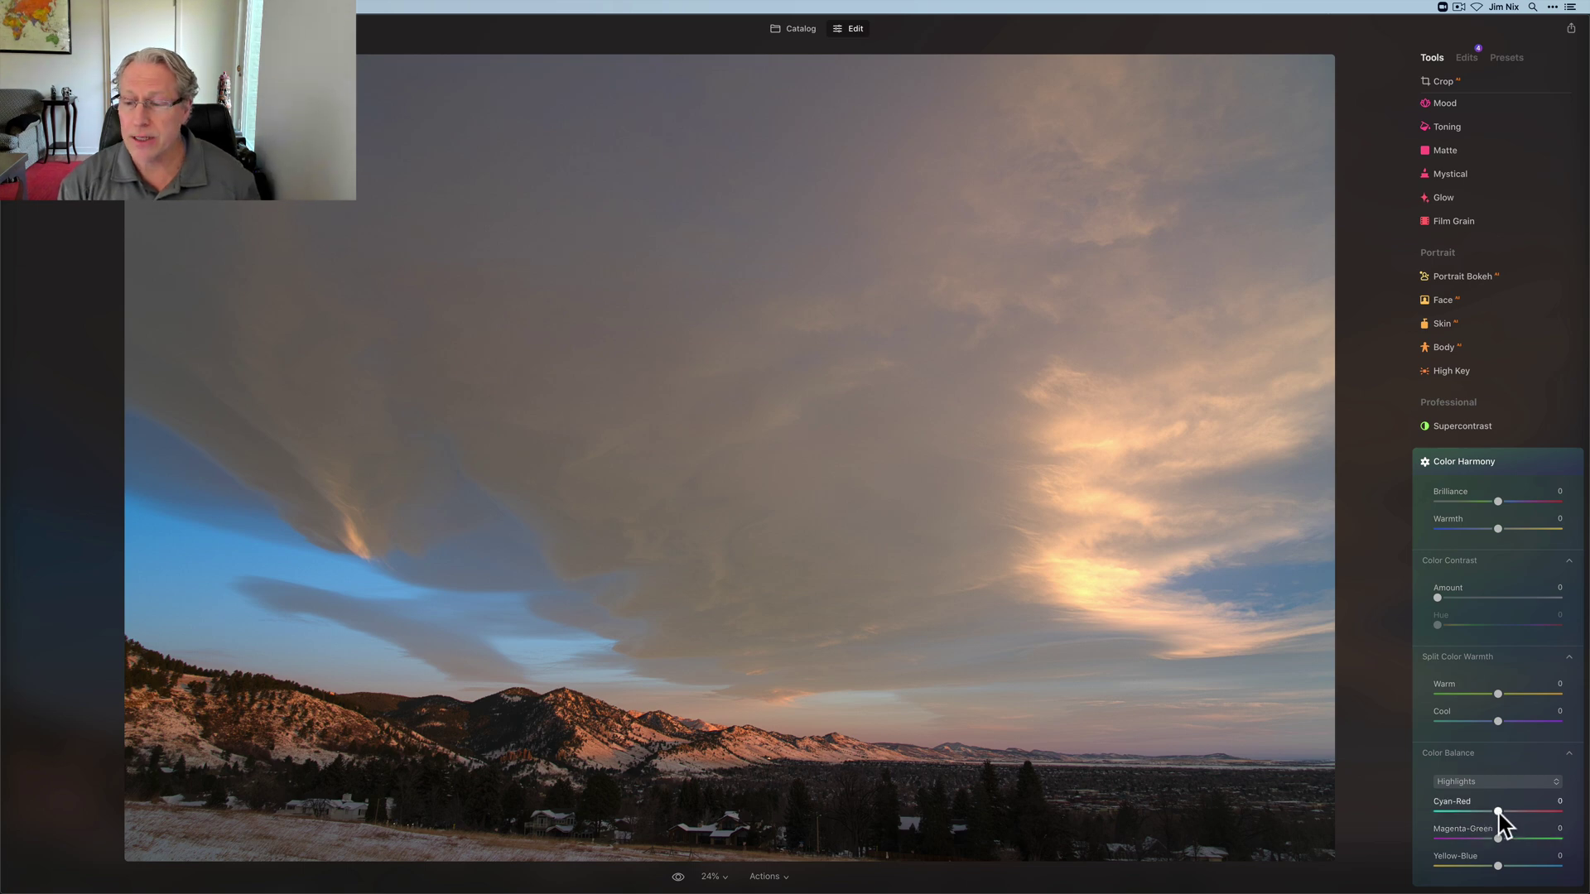
left_click_drag(1499, 810, 1493, 839)
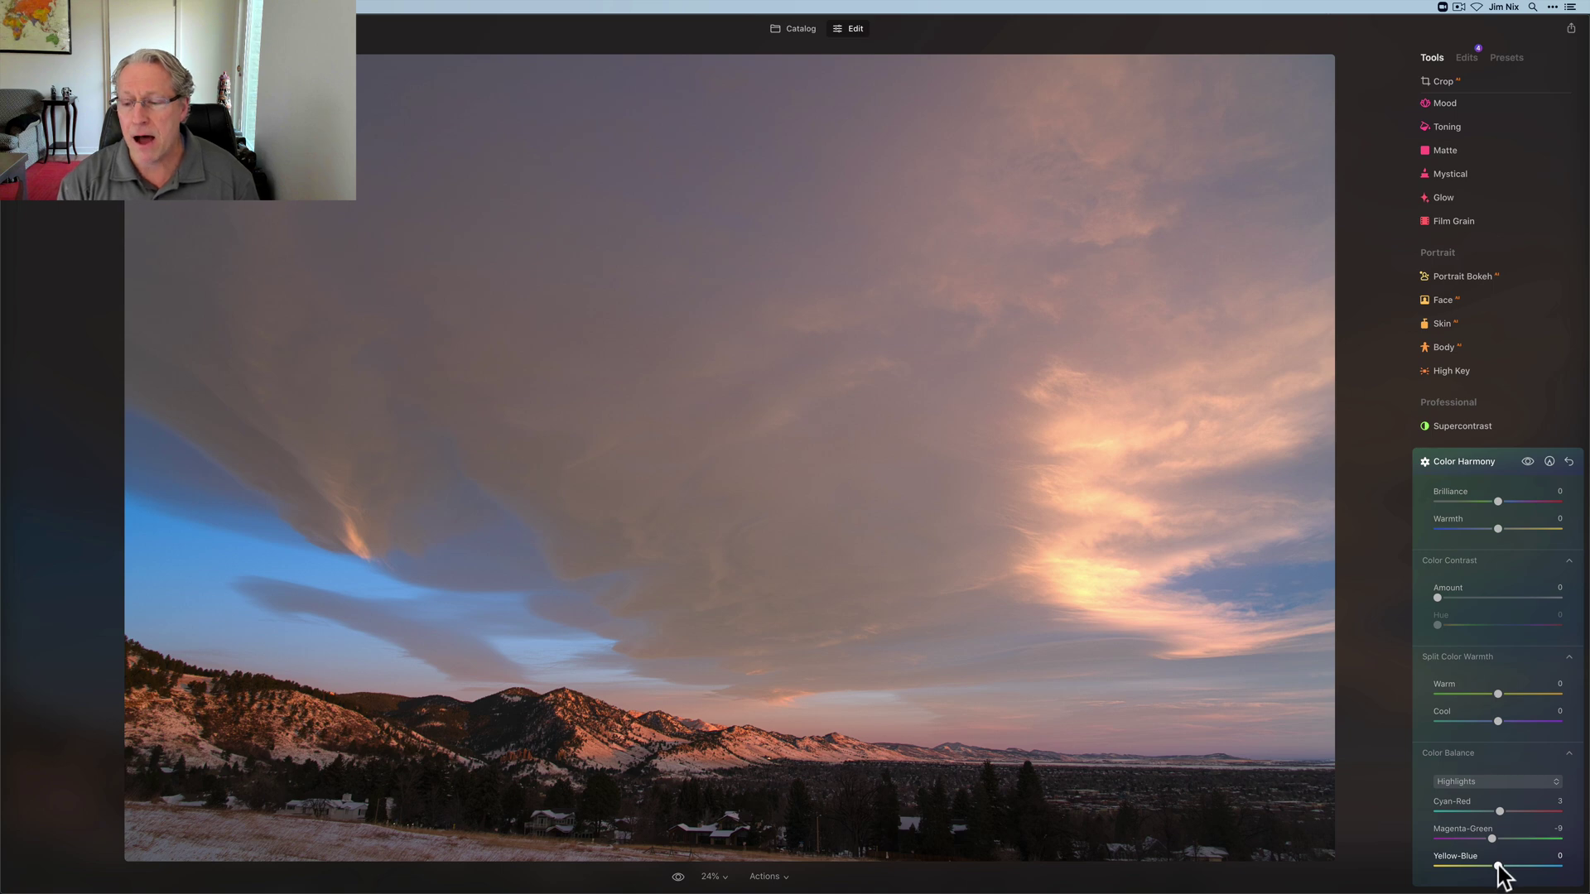
left_click_drag(1498, 867, 1502, 810)
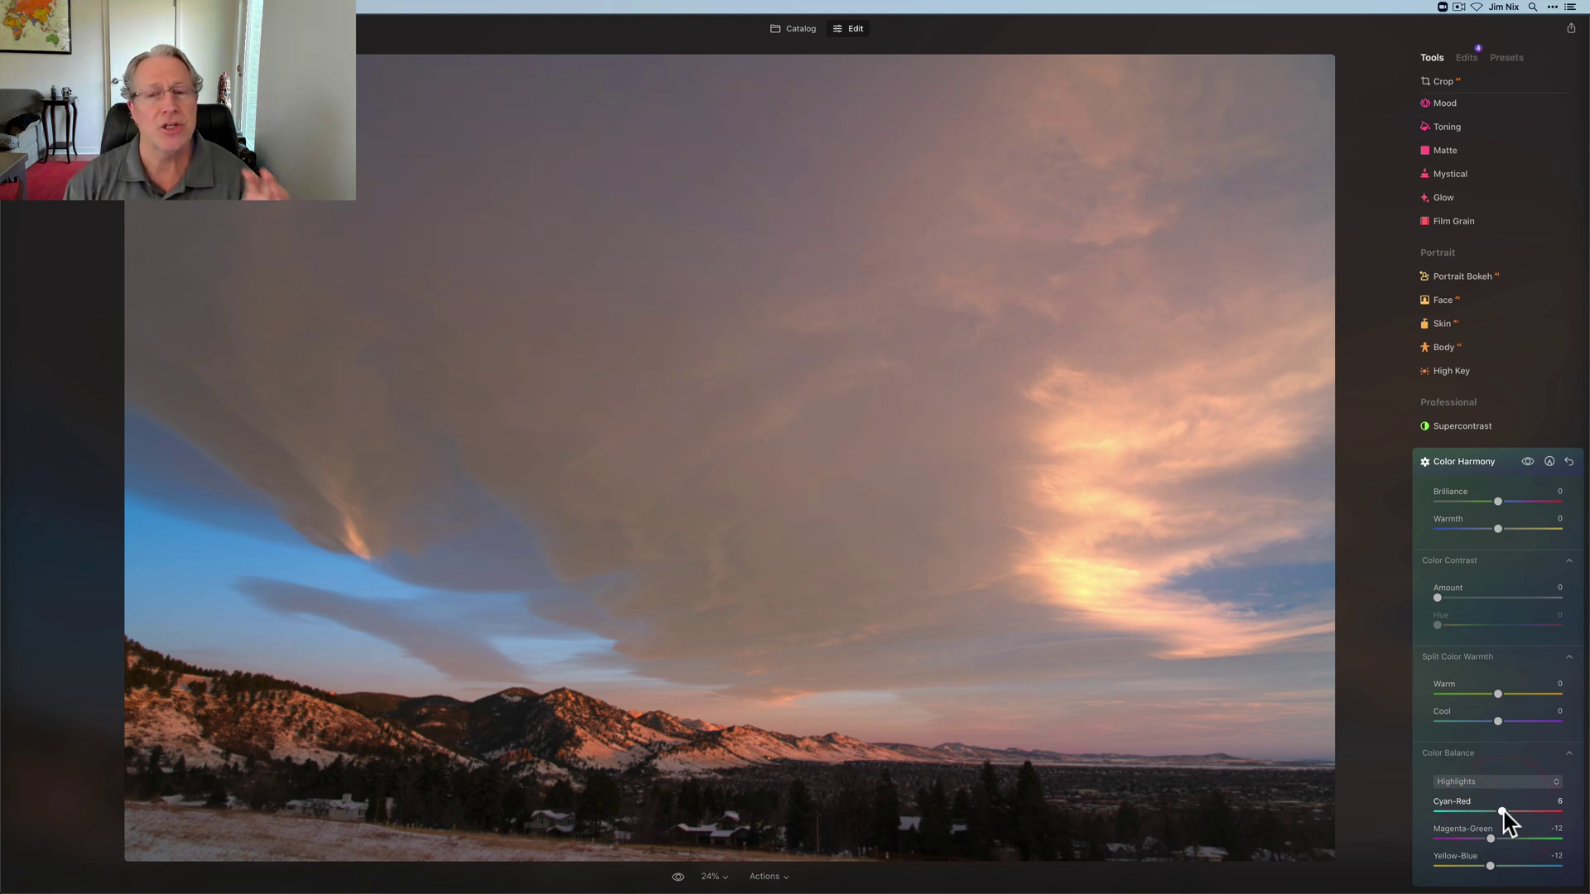
Compare Color Harmony off and on, then give Shadows Cyan-Red -10 and Yellow-Blue 12
left_click(1528, 462)
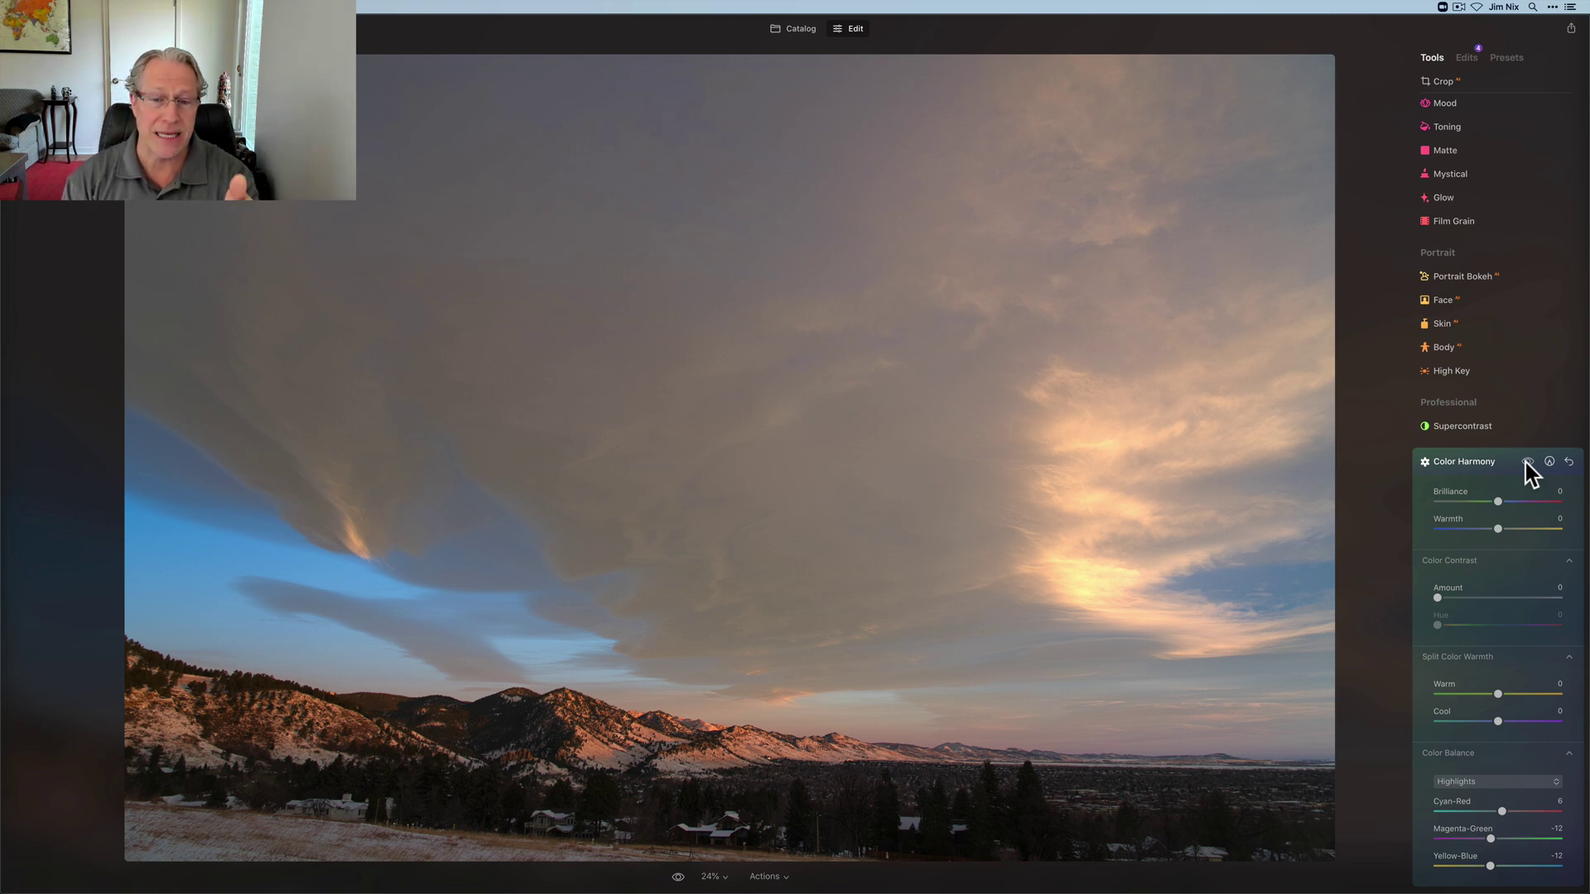
left_click(1528, 462)
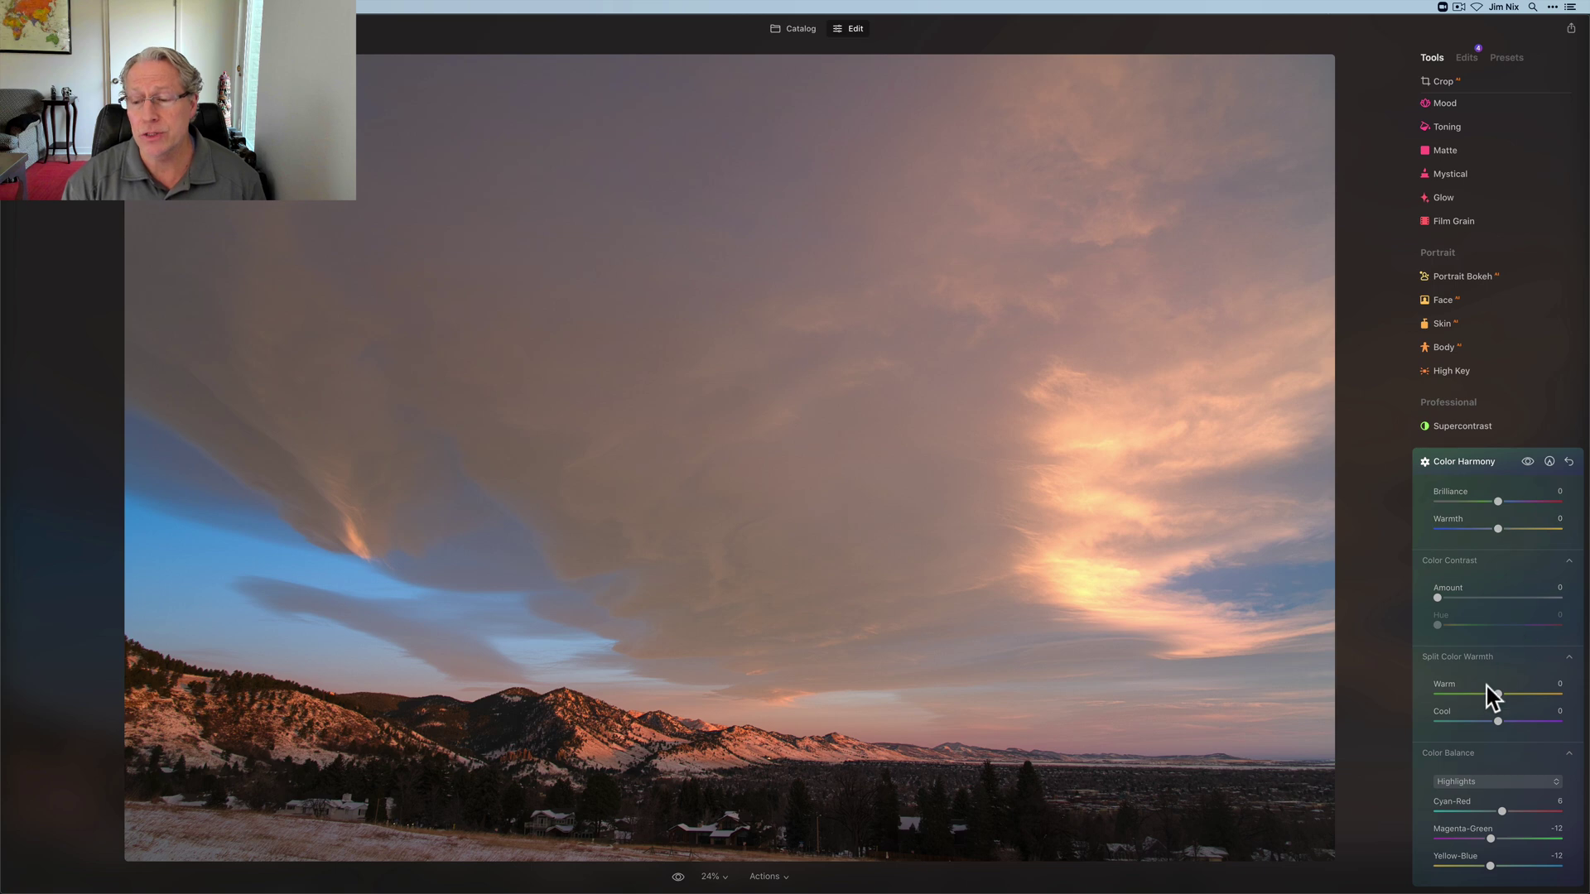
left_click(1478, 782)
left_click(1472, 801)
left_click_drag(1499, 866, 1506, 866)
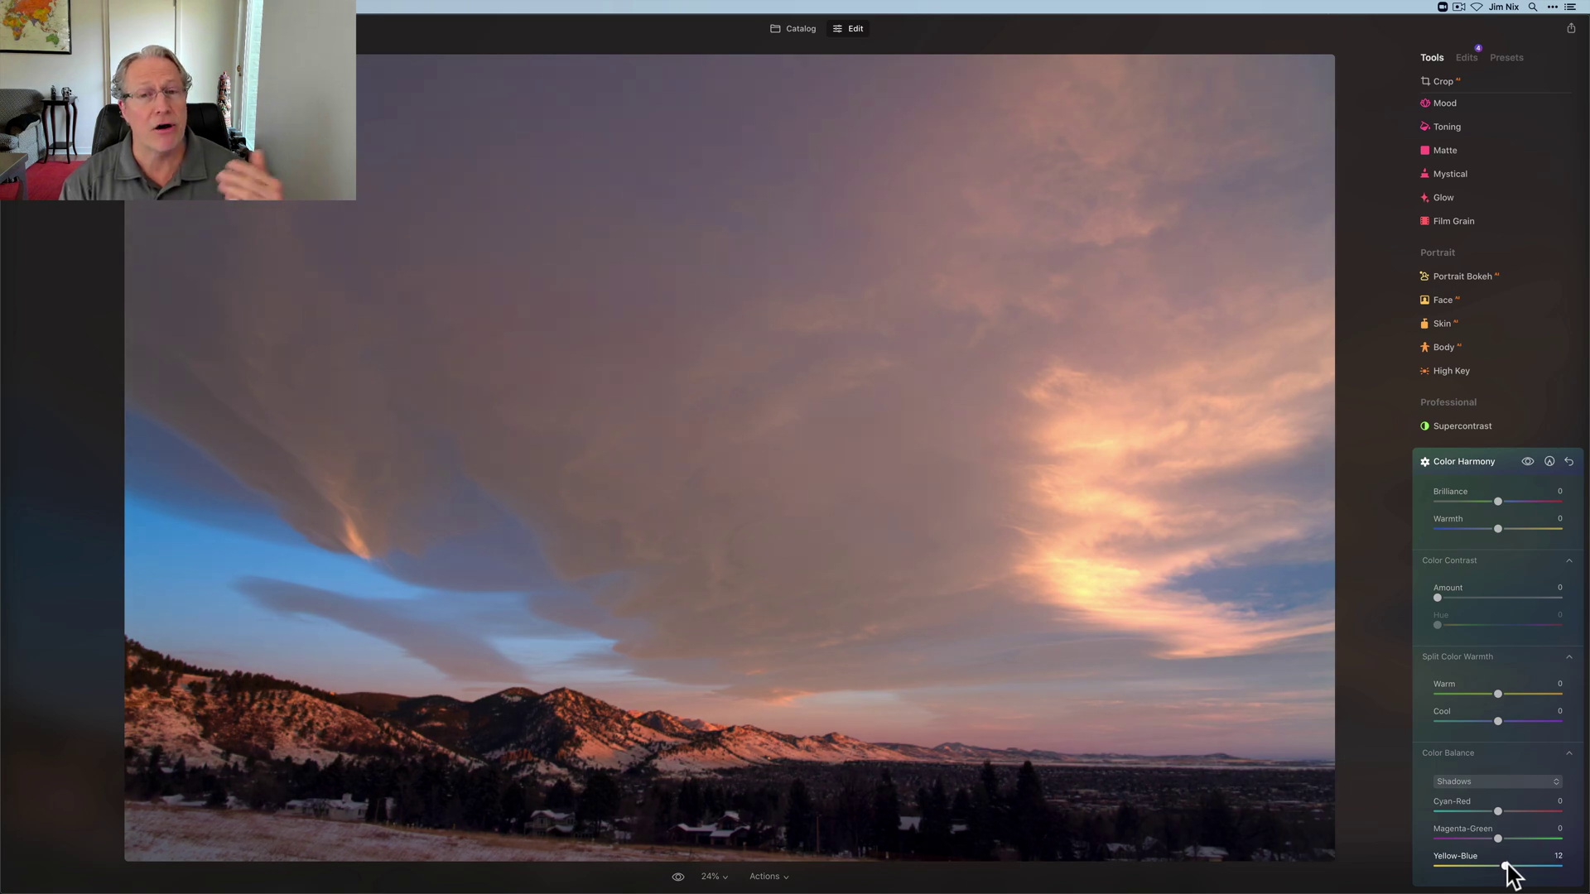
Switch Color Balance to Highlights and set their Magenta-Green to -15
left_click(1493, 786)
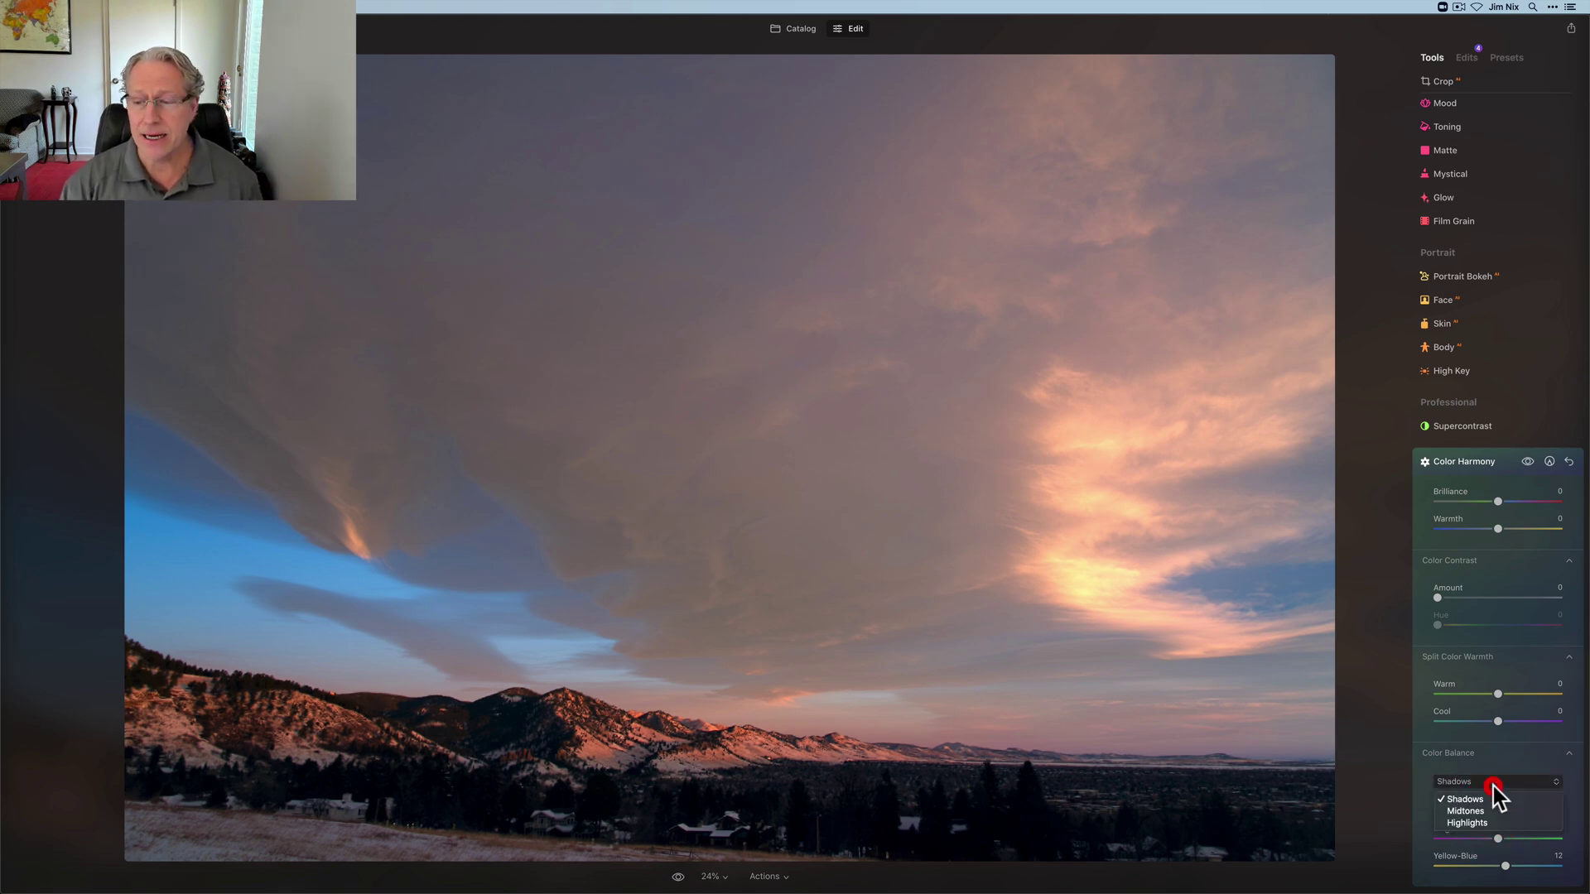
left_click(1484, 828)
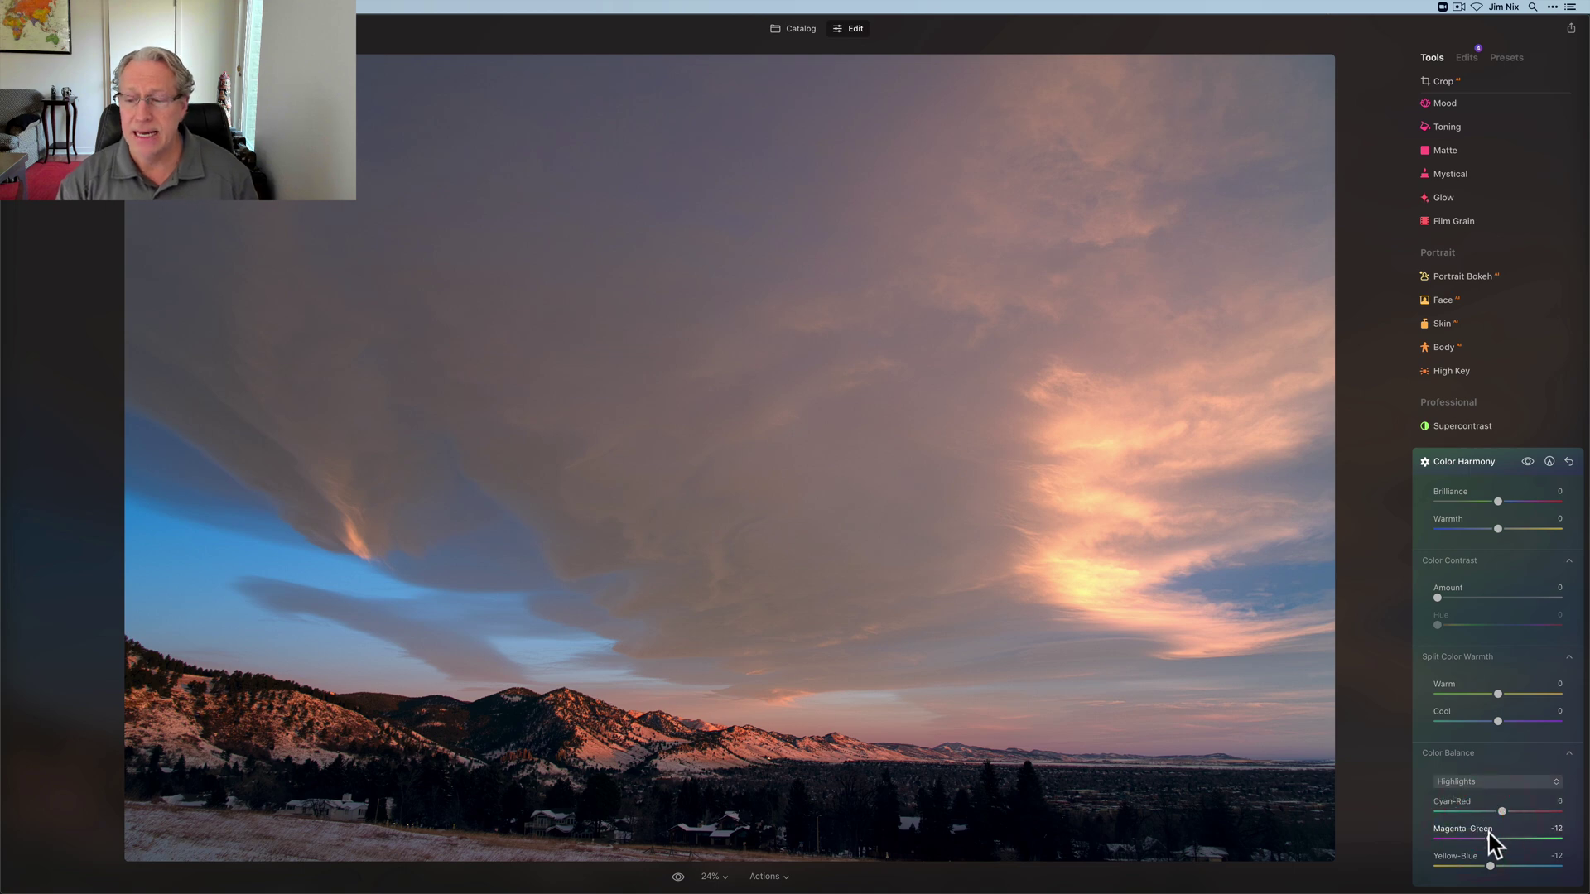
left_click(1489, 841)
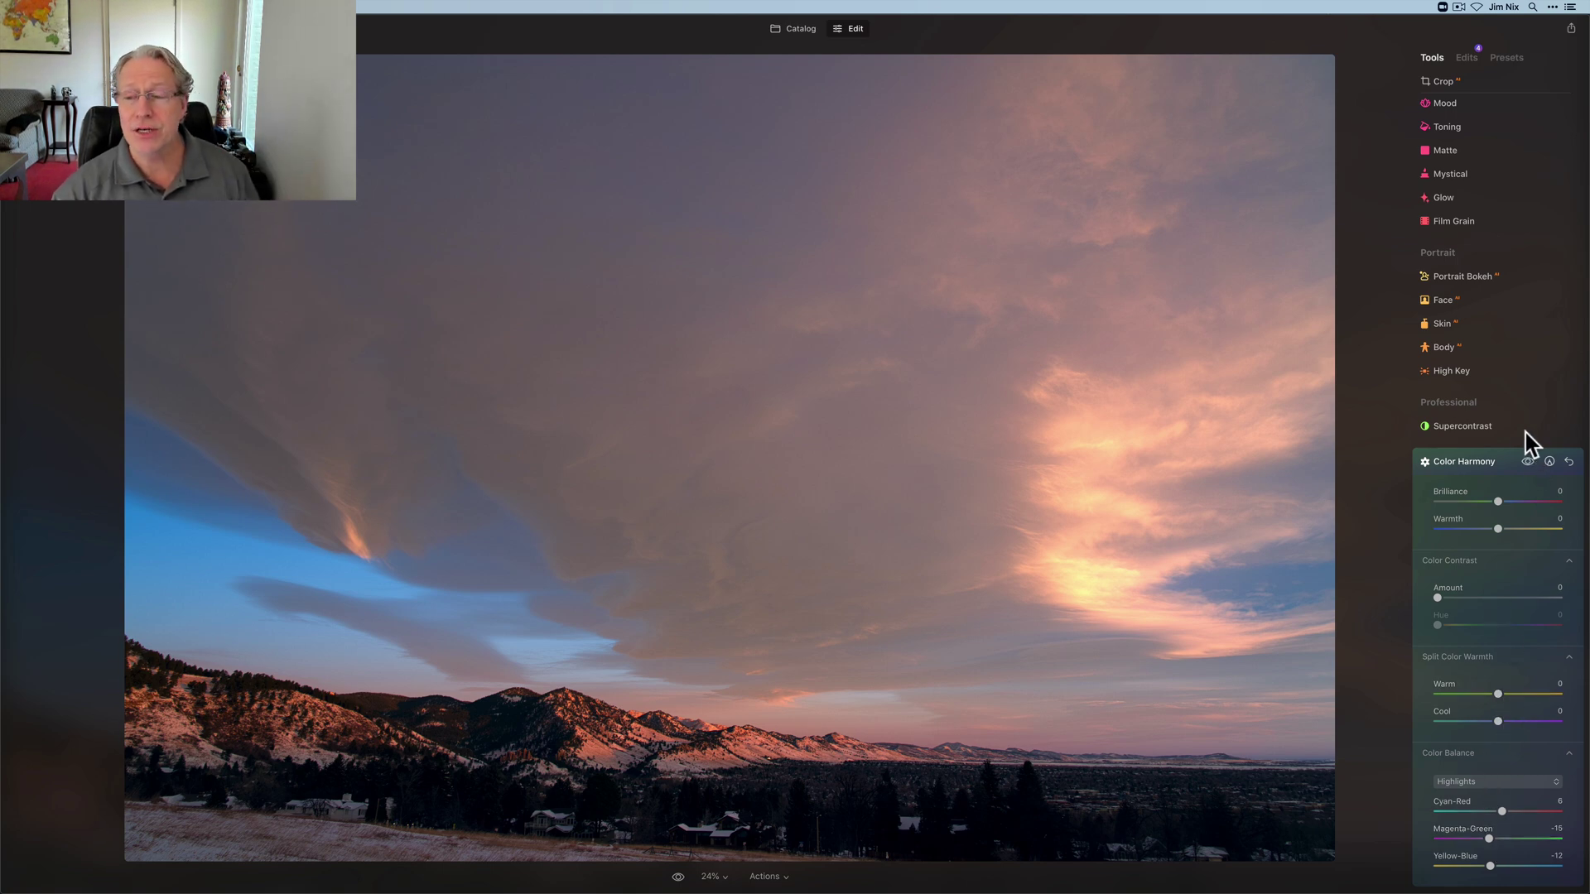
Collapse the Color Harmony panel to reveal the full Tools list
left_click(1496, 462)
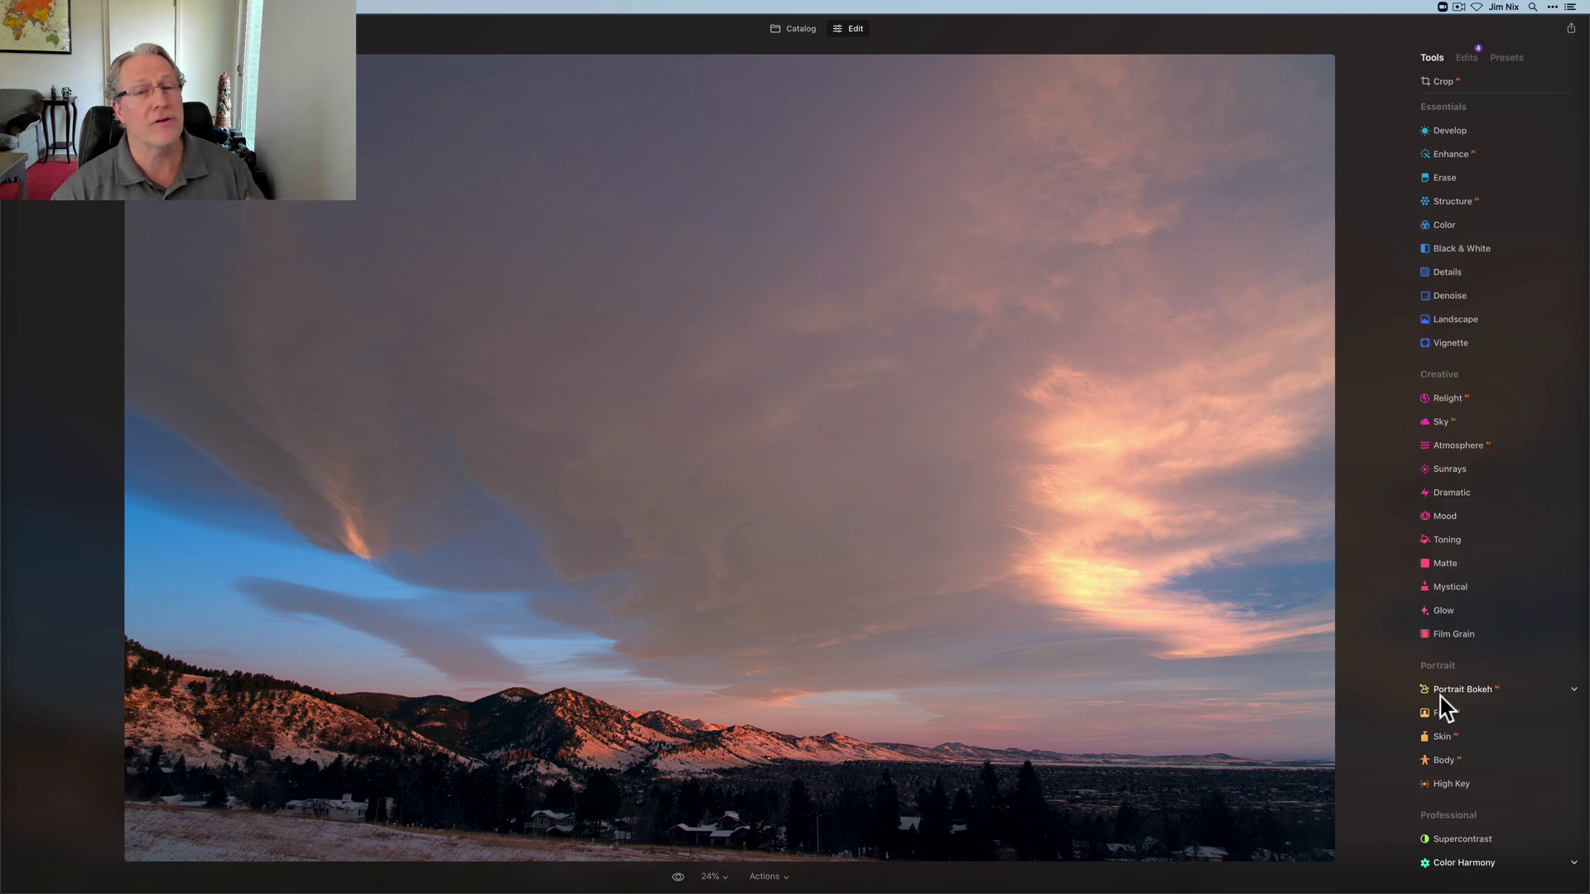